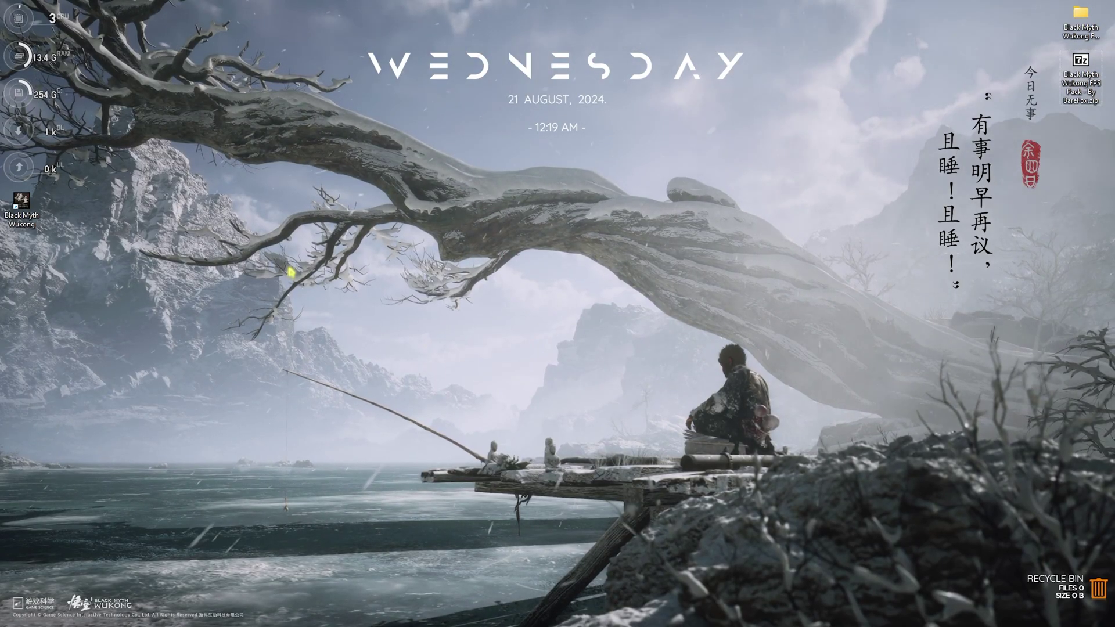
Open Windows Settings from Start search and view the Gaming > Game Bar page
{"action": "key", "text": "super"}
{"action": "type", "text": "settings"}
{"action": "left_click", "coordinate": [354, 289]}
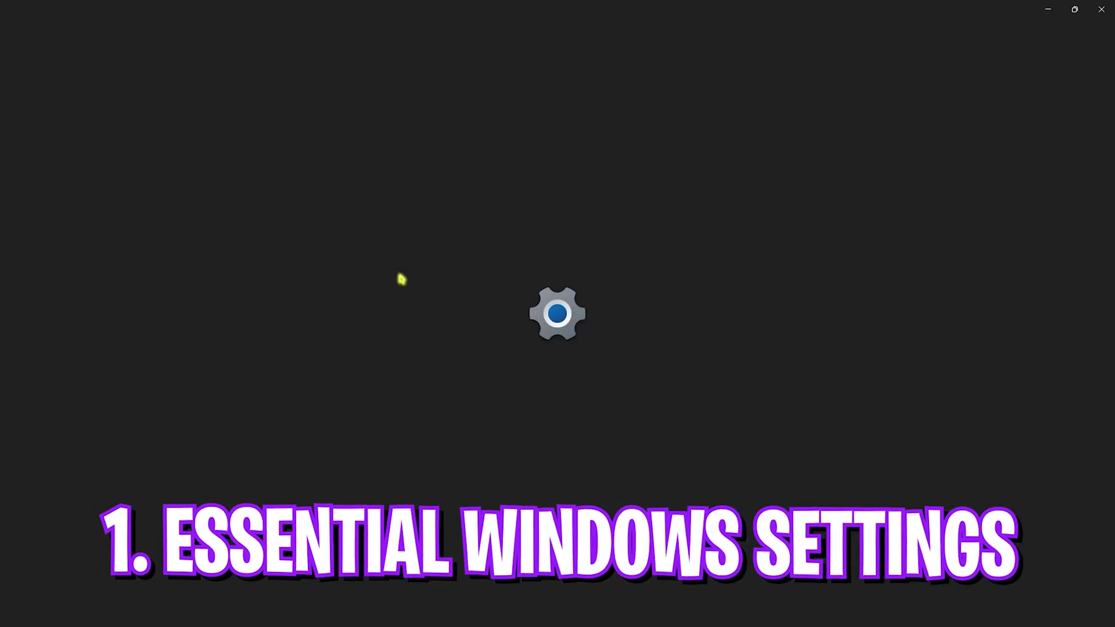
{"action": "left_click", "coordinate": [54, 321]}
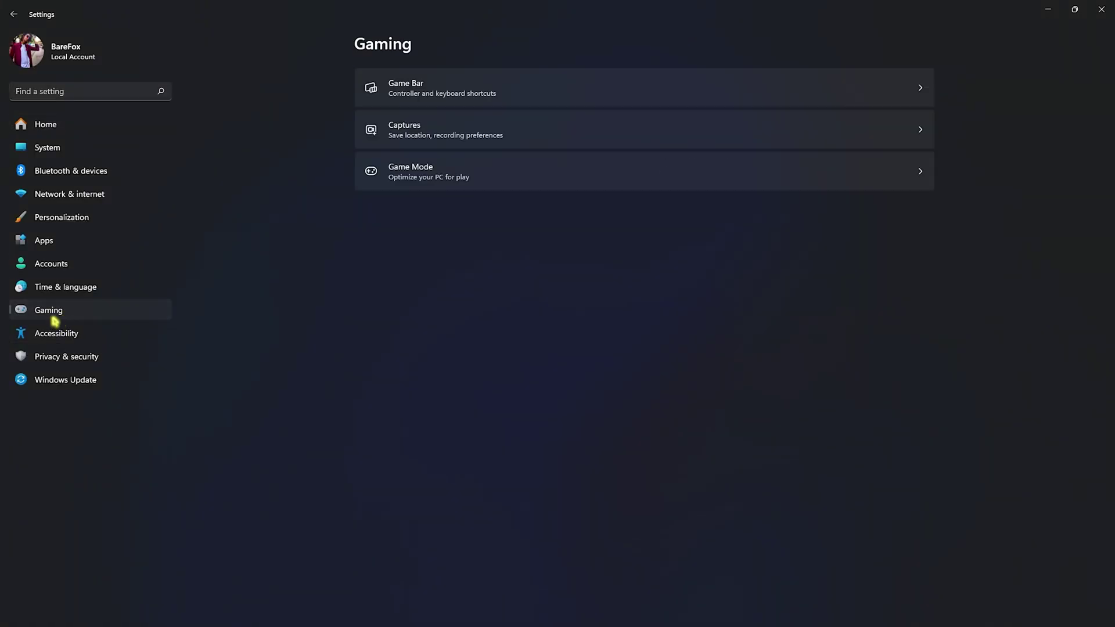
{"action": "left_click", "coordinate": [431, 103]}
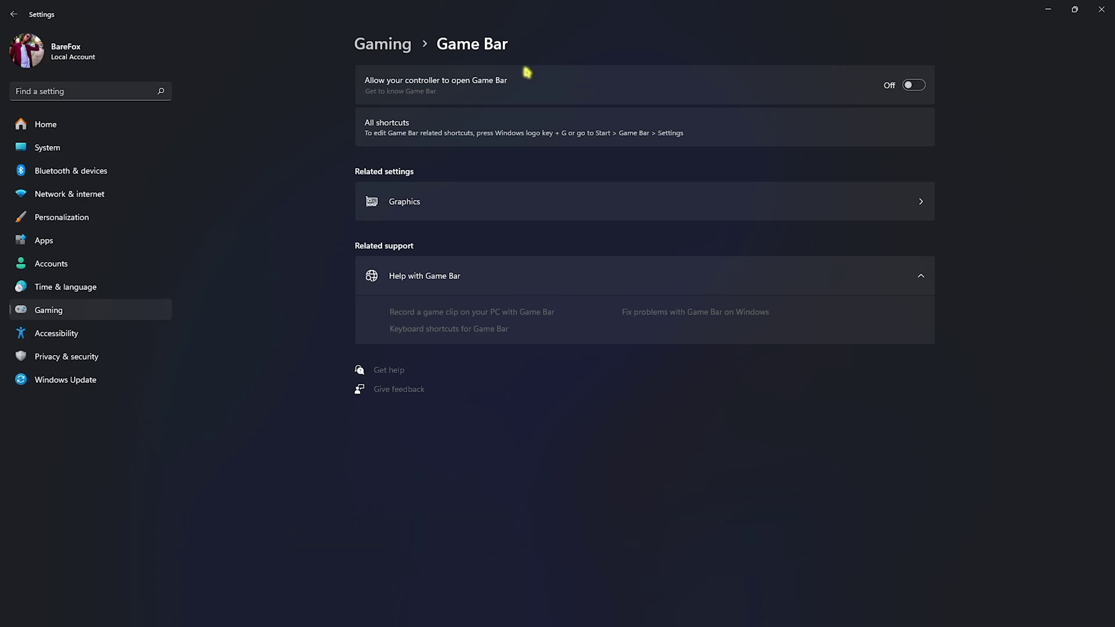
Return to Gaming and open the Game Mode page, showing Game Mode on
{"action": "left_click", "coordinate": [398, 44]}
{"action": "left_click", "coordinate": [391, 168]}
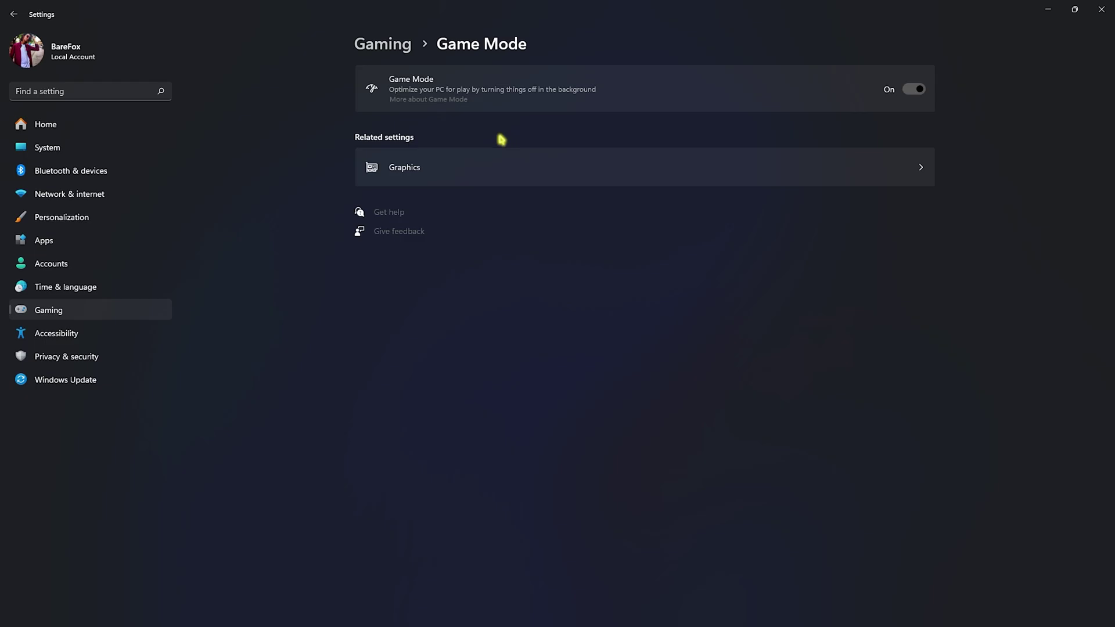
{"action": "left_click", "coordinate": [72, 93]}
Search the settings for Storage and open the Storage Sense page
{"action": "type", "text": "Store"}
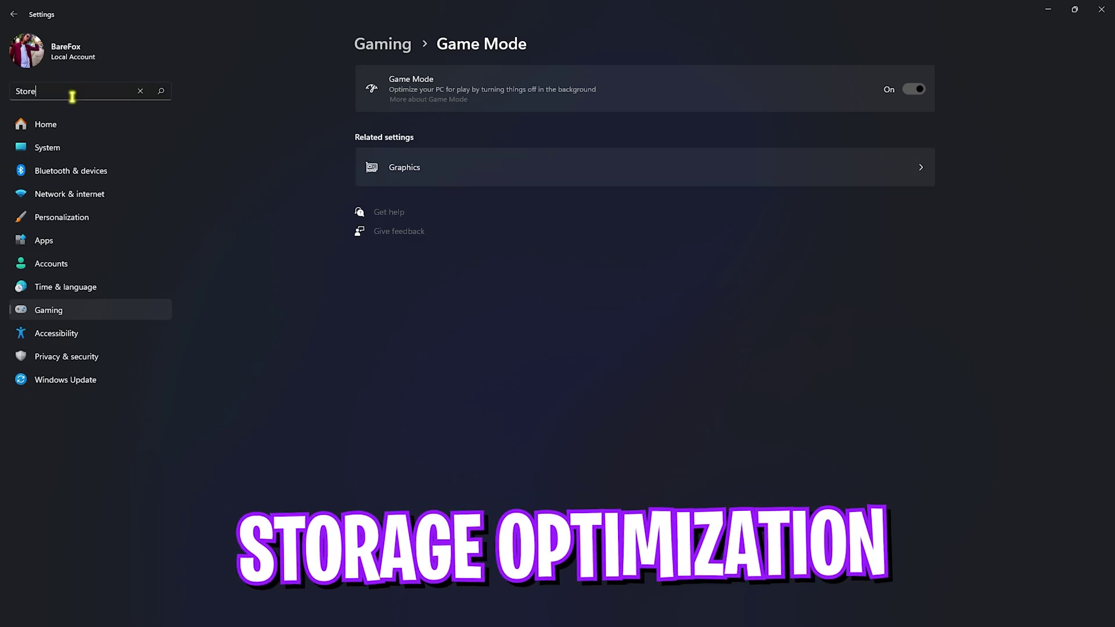
{"action": "key", "text": "BackSpace"}
{"action": "left_click", "coordinate": [75, 113]}
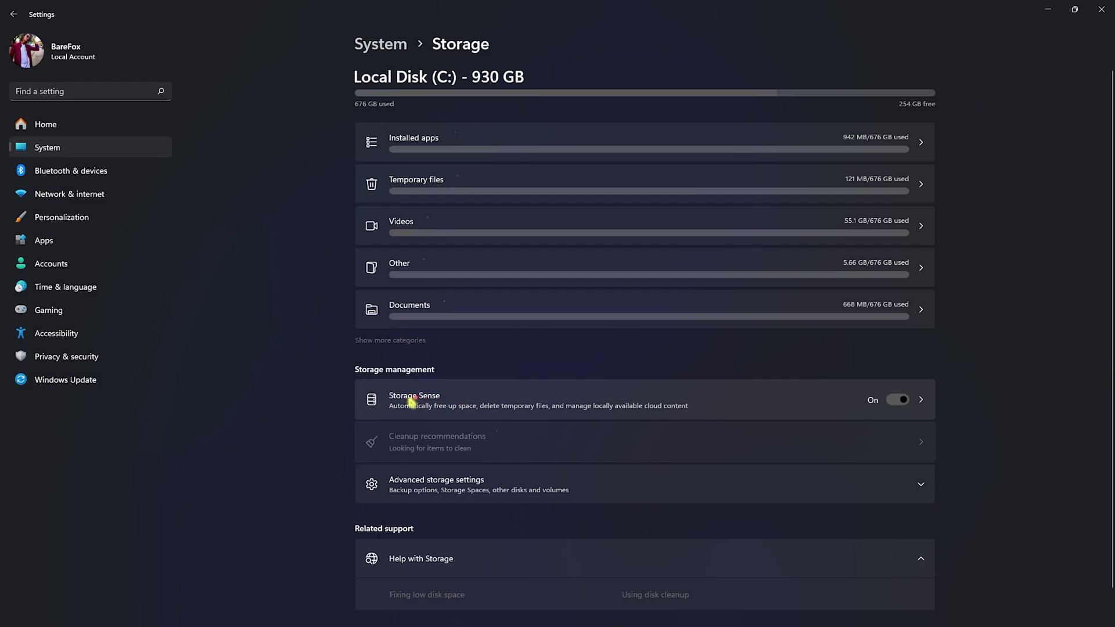
{"action": "left_click", "coordinate": [711, 402]}
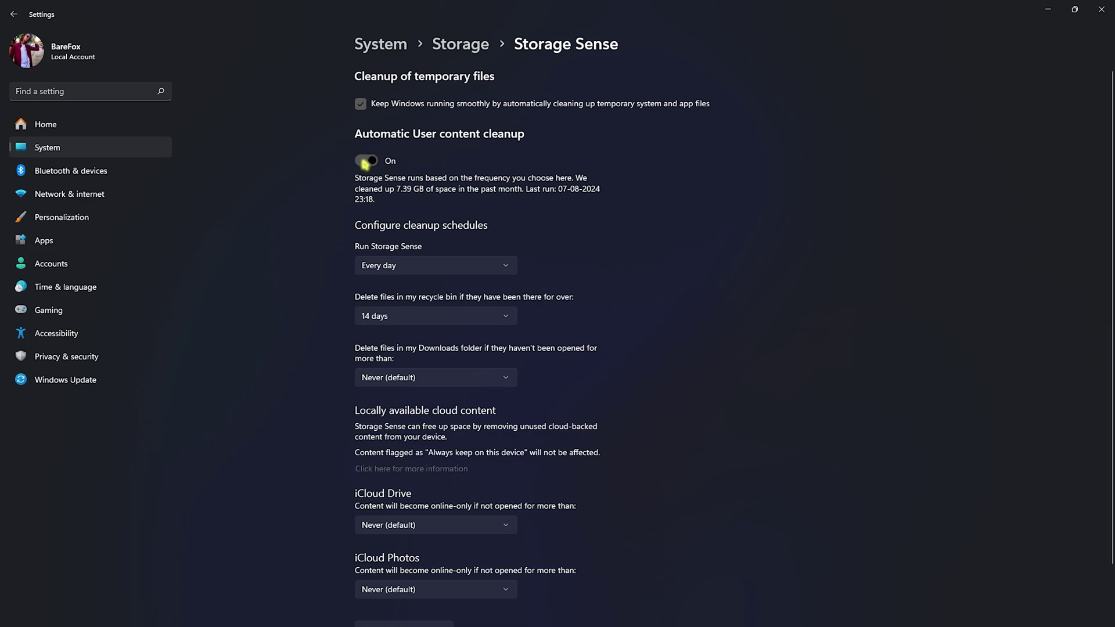
Run Storage Sense every day with 14-day recycle bin cleanup, and start a cleanup now
{"action": "left_click", "coordinate": [403, 265]}
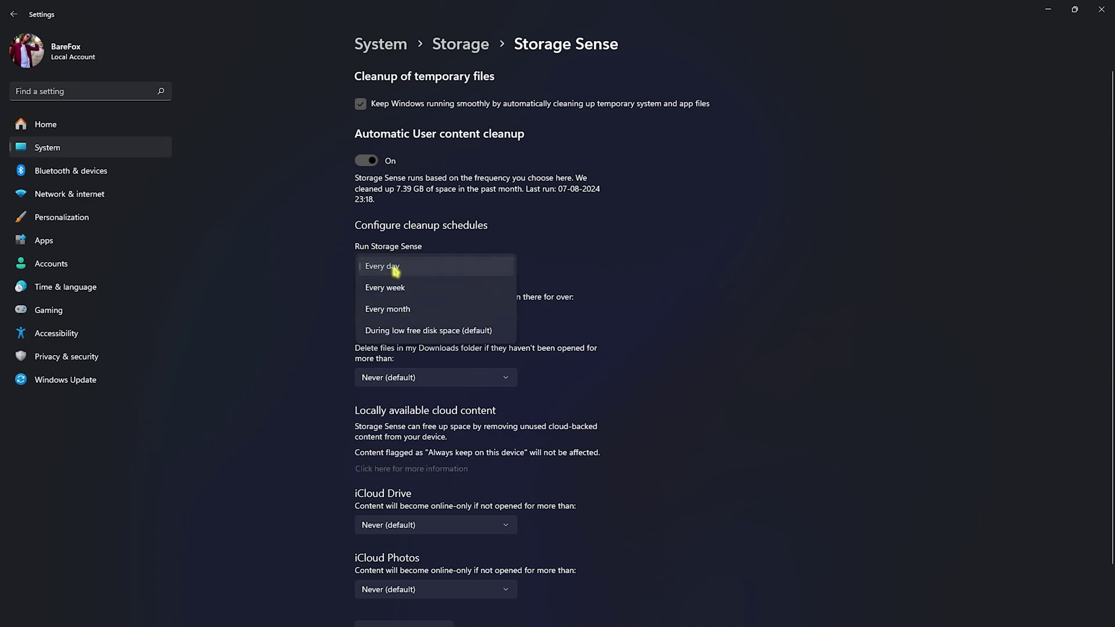
{"action": "left_click", "coordinate": [395, 269]}
{"action": "left_click", "coordinate": [443, 319]}
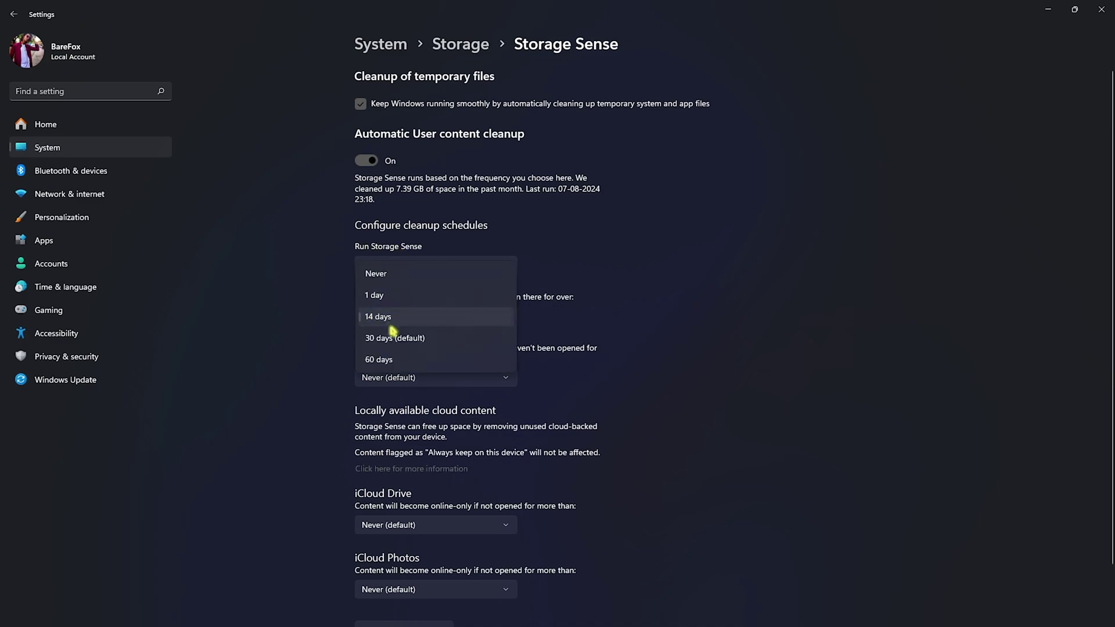
{"action": "left_click", "coordinate": [390, 324]}
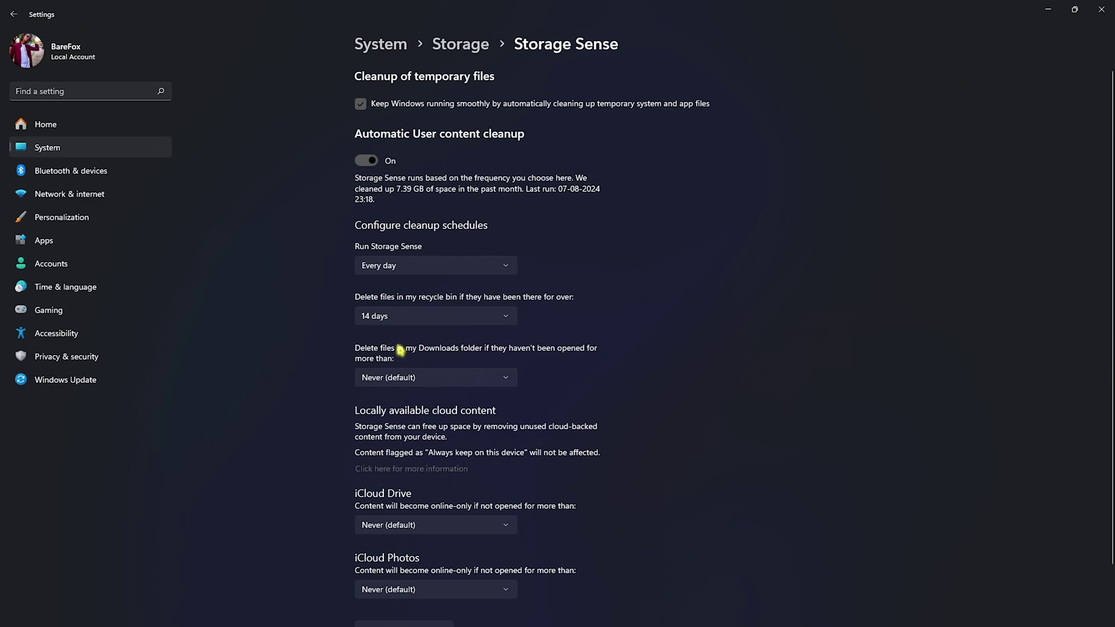
{"action": "scroll", "coordinate": [400, 350], "scroll_direction": "down", "scroll_amount": 2}
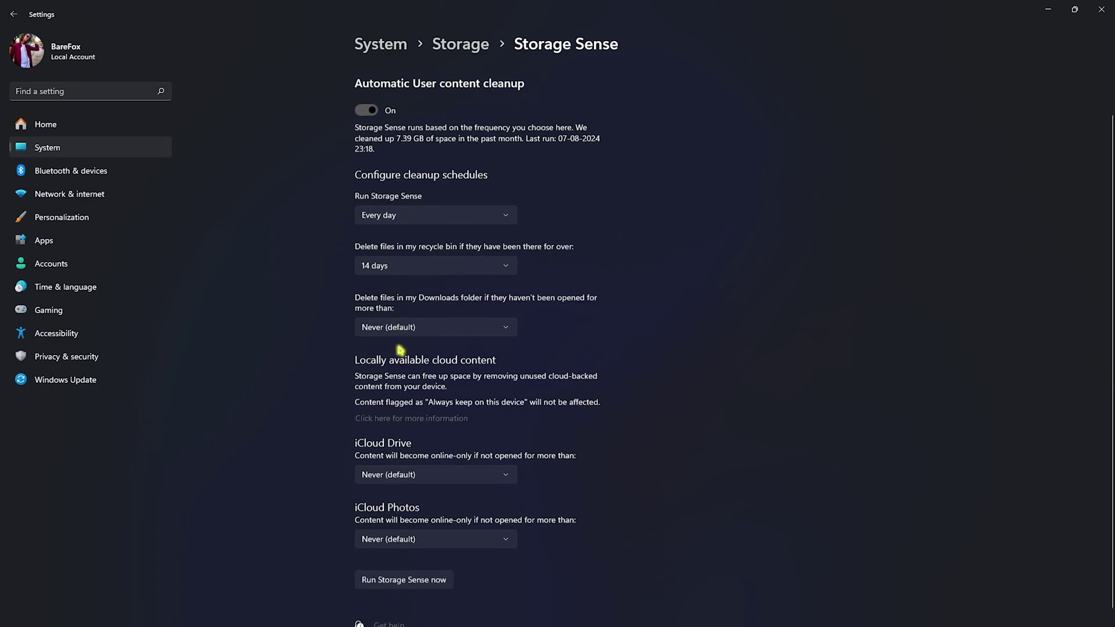
{"action": "left_click", "coordinate": [388, 572]}
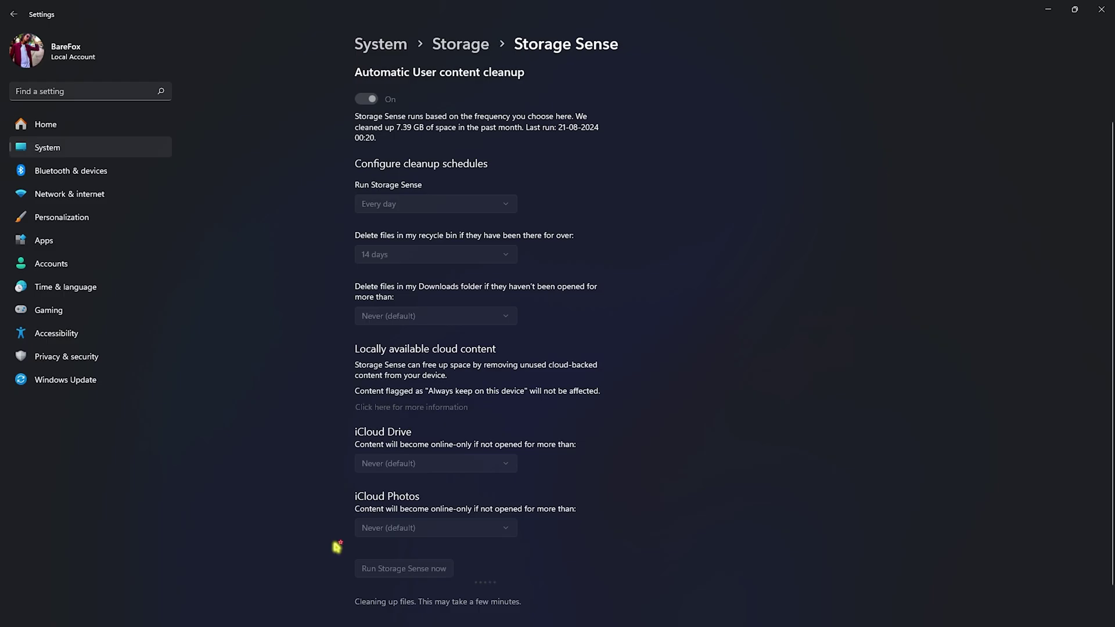
Hide Settings by showing the desktop, and launch Steam from Start search
{"action": "key", "text": "super+d"}
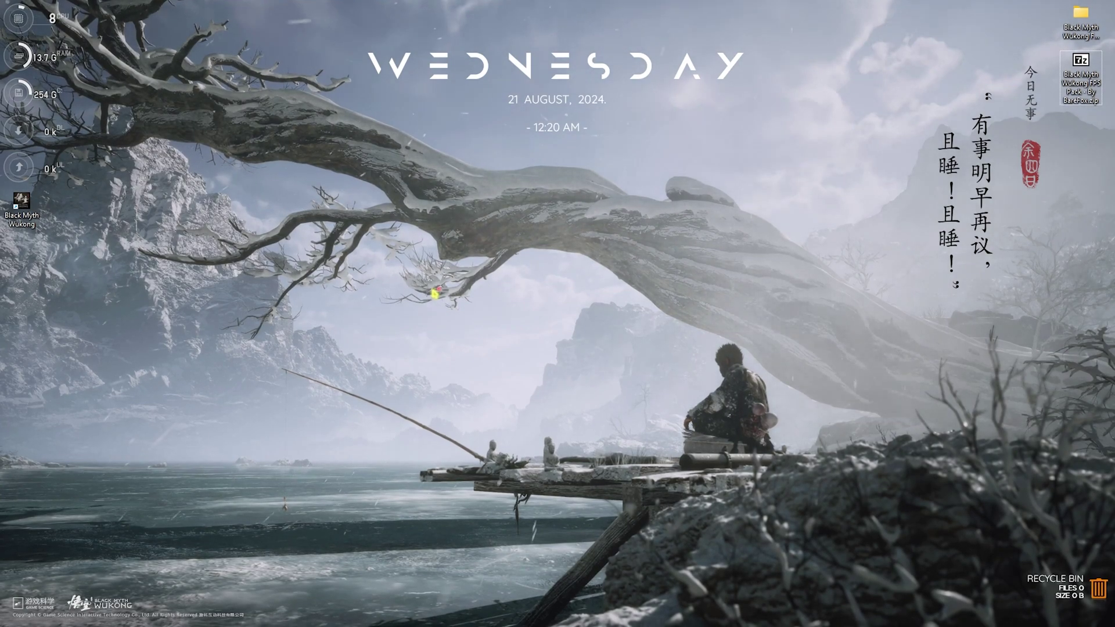
{"action": "key", "text": "super"}
{"action": "type", "text": "steam"}
{"action": "key", "text": "Return"}
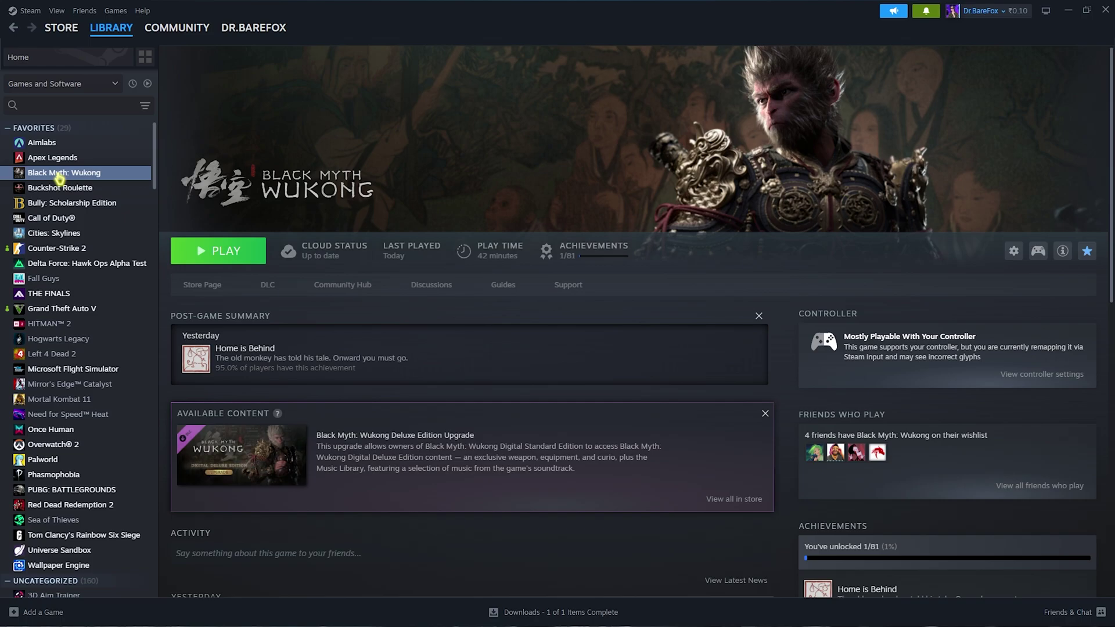
Browse the local install files of Black Myth: Wukong from the Steam Library
{"action": "right_click", "coordinate": [58, 177]}
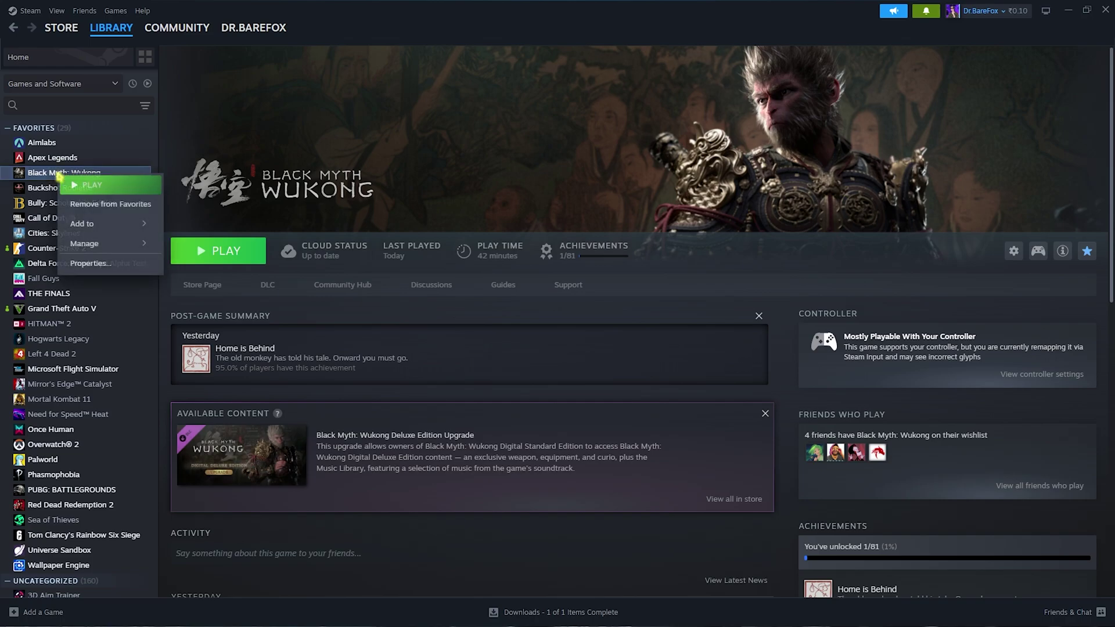
{"action": "mouse_move", "coordinate": [93, 245]}
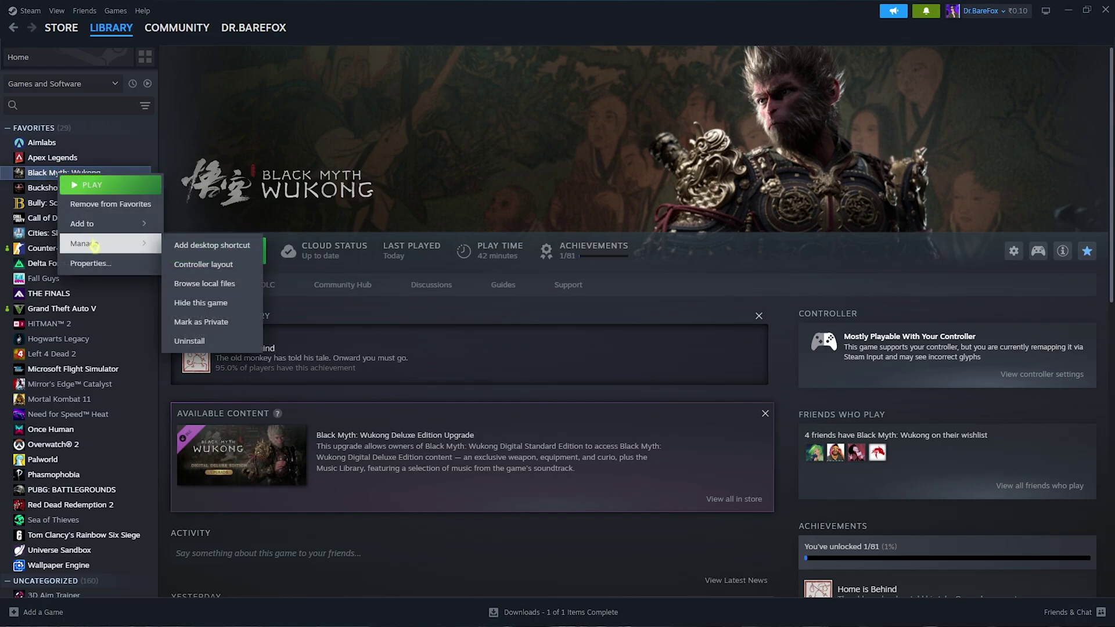
{"action": "left_click", "coordinate": [191, 287]}
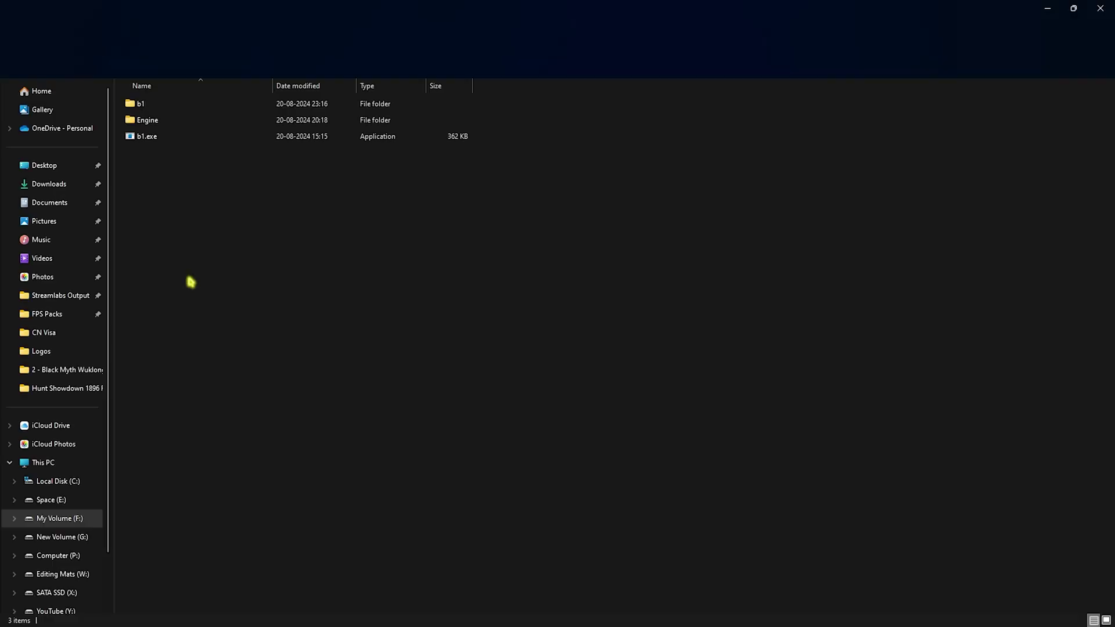
Disable fullscreen optimizations and override high-DPI scaling for b1.exe, then apply
{"action": "left_click", "coordinate": [155, 140]}
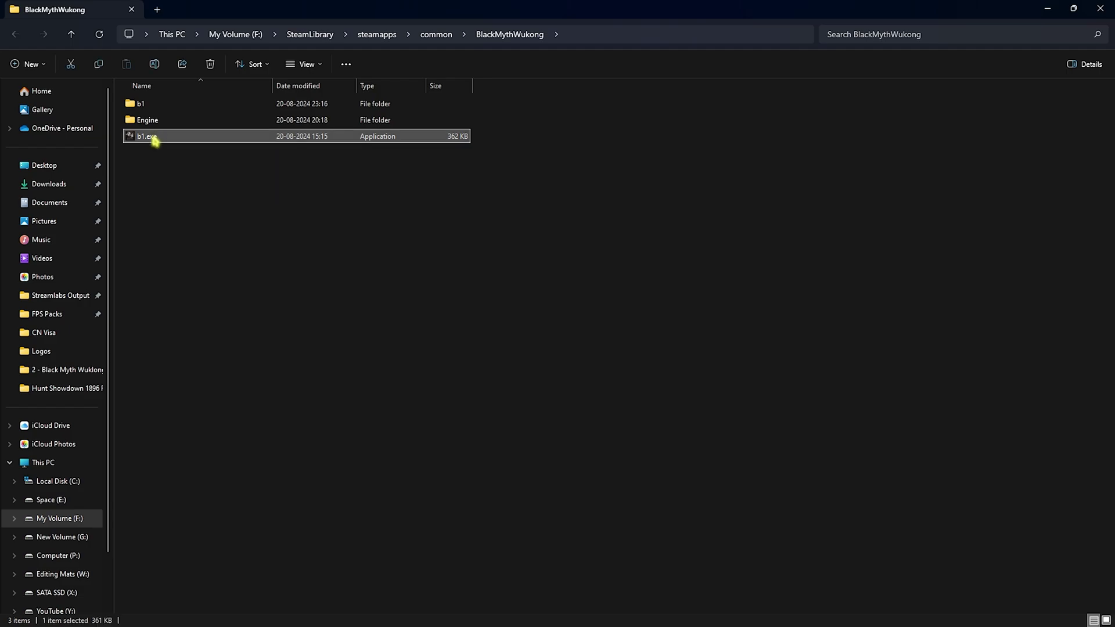
{"action": "right_click", "coordinate": [155, 140]}
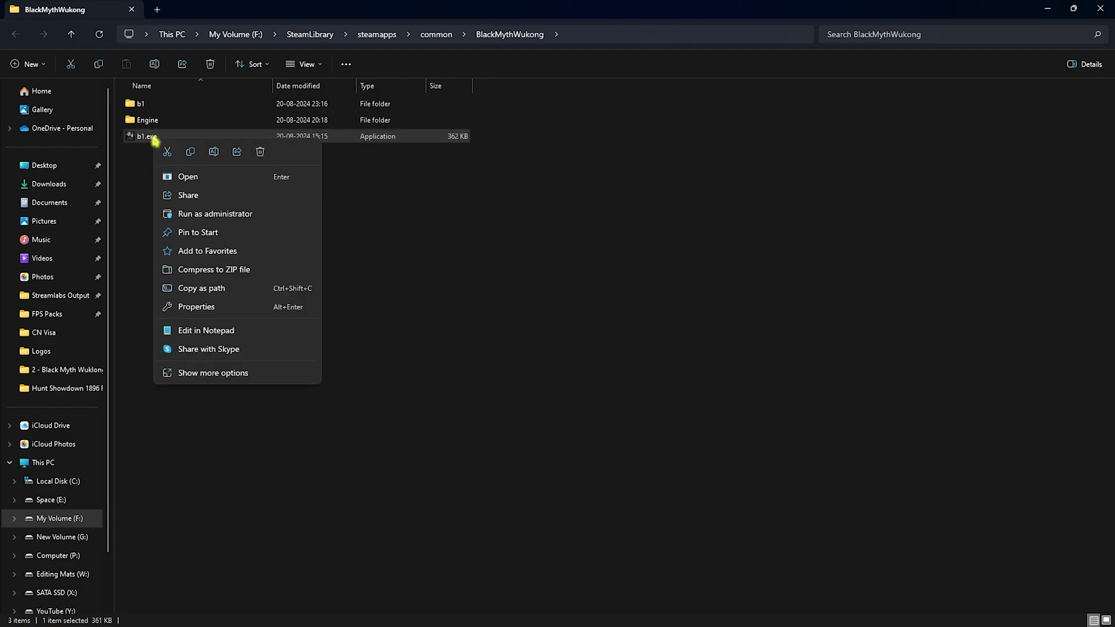
{"action": "left_click", "coordinate": [197, 308]}
{"action": "left_click", "coordinate": [261, 176]}
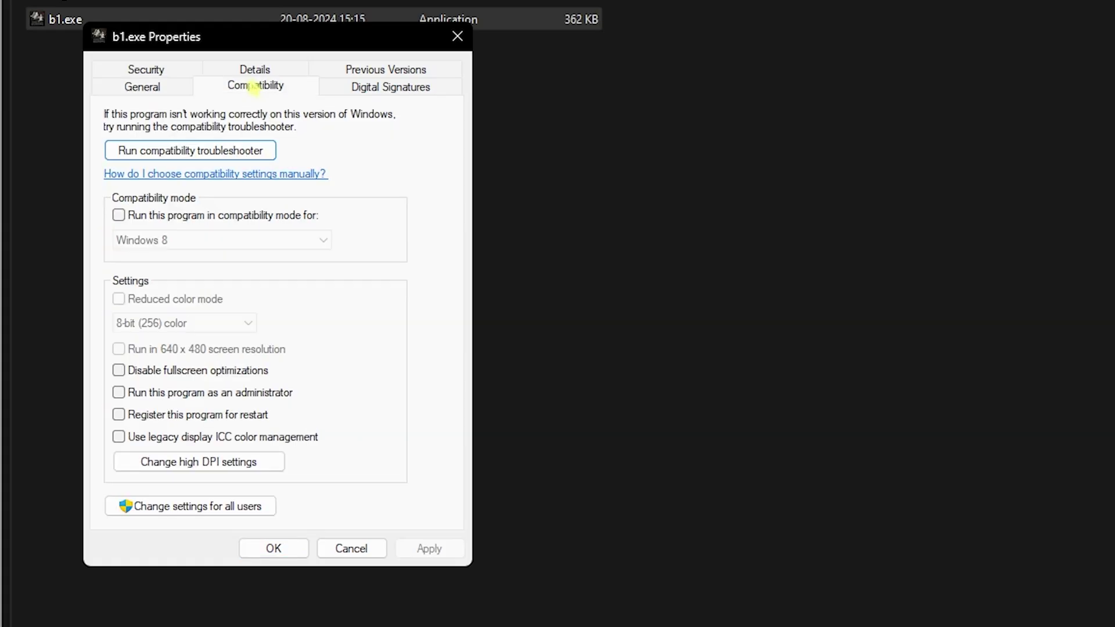
{"action": "left_click", "coordinate": [173, 370]}
{"action": "left_click", "coordinate": [184, 463]}
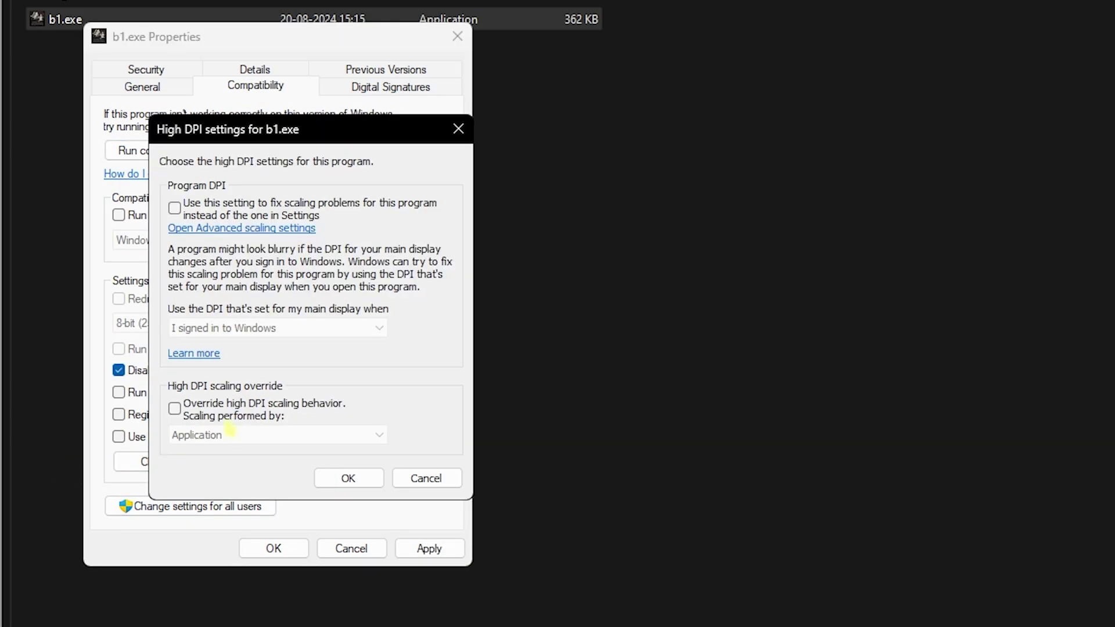
{"action": "left_click", "coordinate": [219, 417]}
{"action": "left_click", "coordinate": [348, 478]}
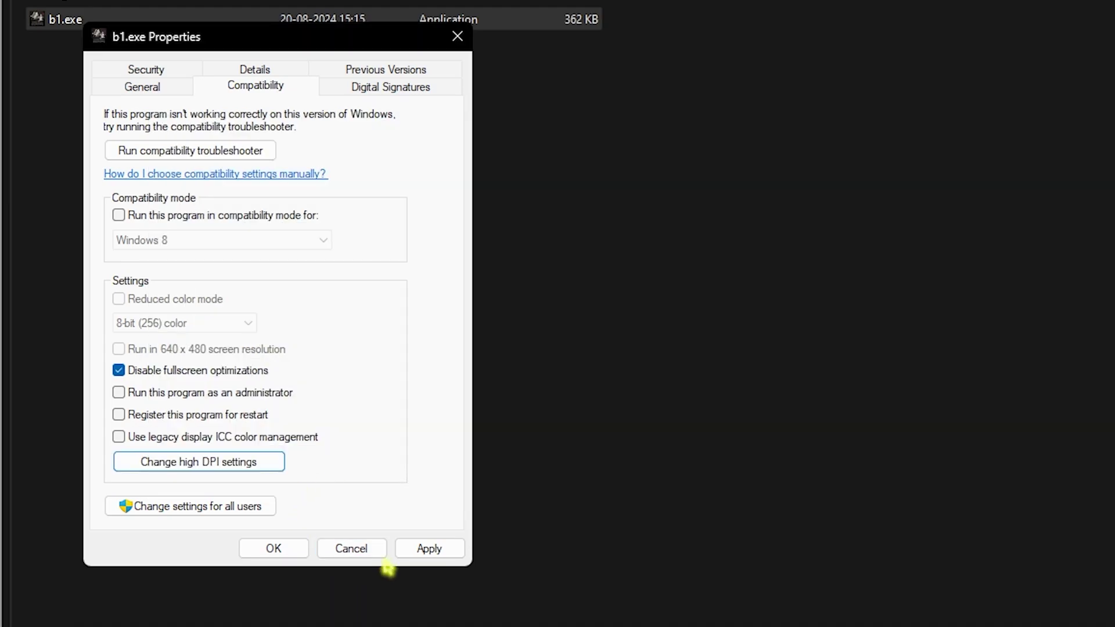
{"action": "left_click", "coordinate": [429, 548]}
{"action": "left_click", "coordinate": [274, 548]}
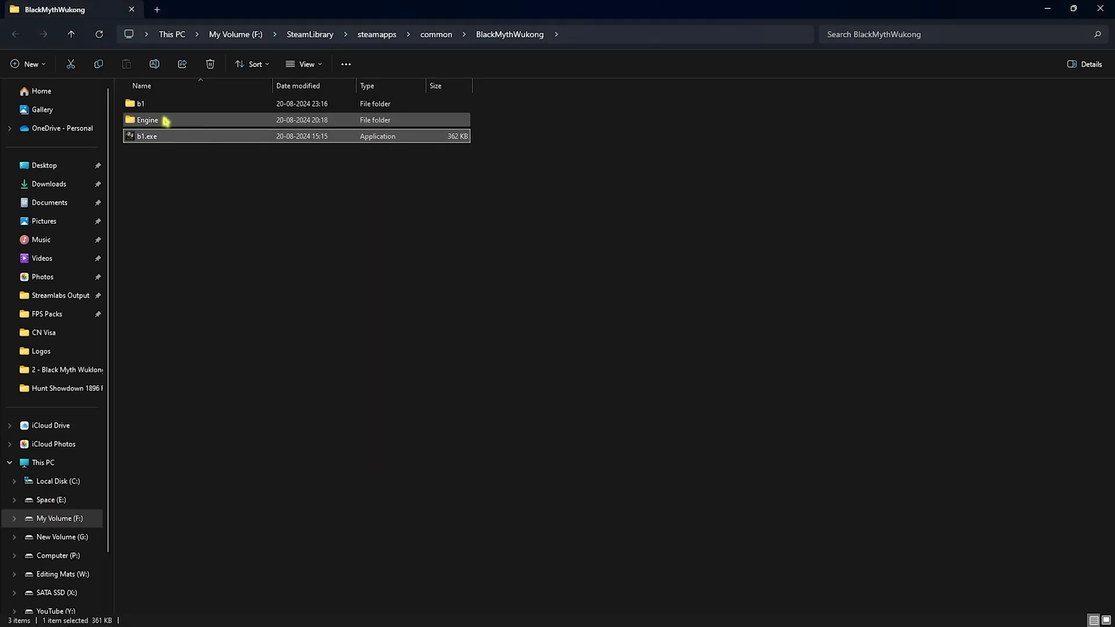
Navigate into the b1\Binaries\Win64 folder
{"action": "left_click", "coordinate": [157, 106]}
{"action": "double_click", "coordinate": [156, 106]}
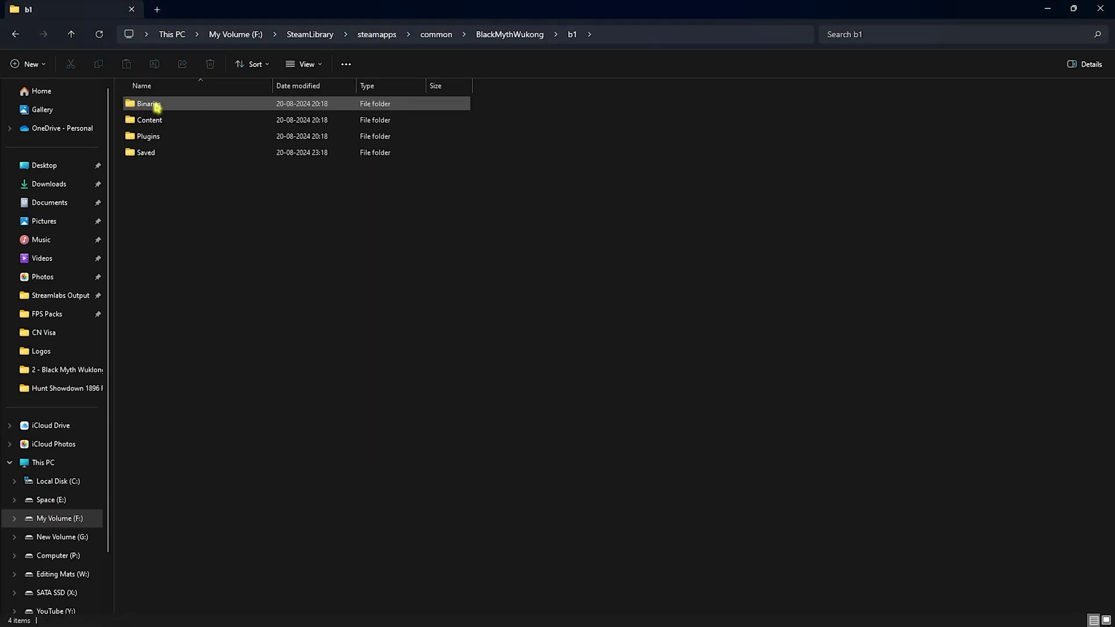
{"action": "double_click", "coordinate": [156, 106]}
{"action": "double_click", "coordinate": [157, 107]}
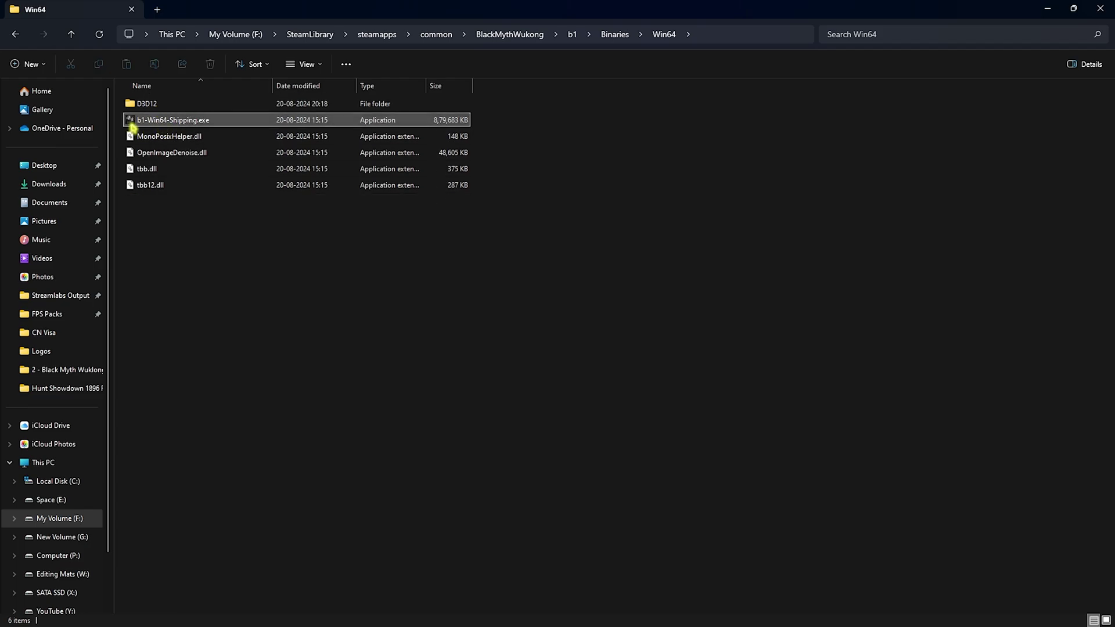
Disable fullscreen optimizations and override high-DPI scaling for b1-Win64-Shipping.exe, then apply
{"action": "left_click", "coordinate": [134, 123]}
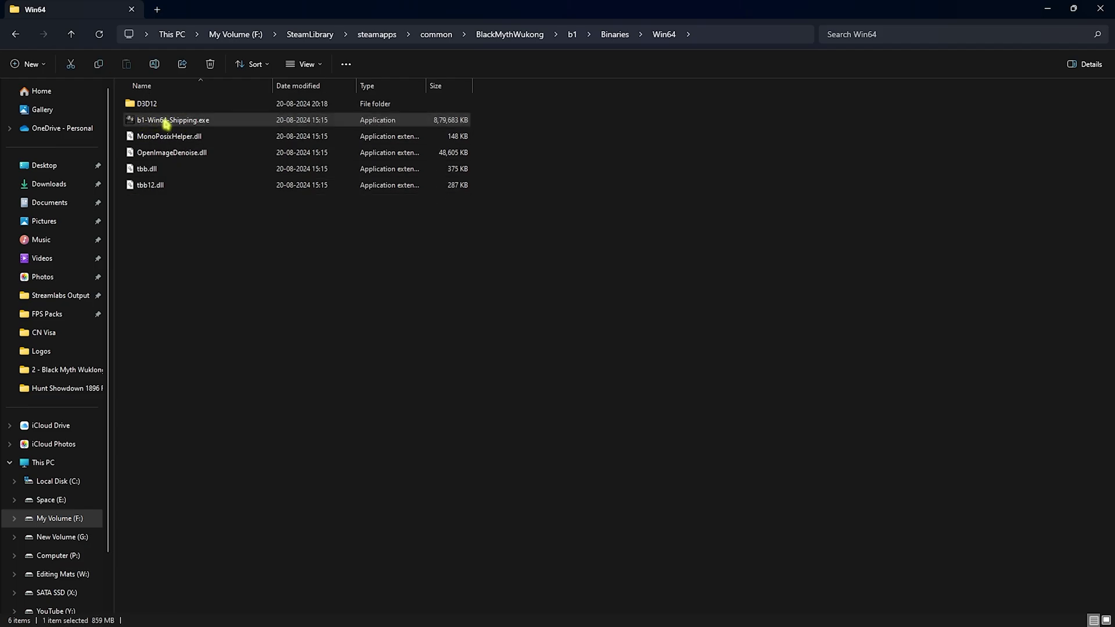
{"action": "right_click", "coordinate": [165, 123]}
{"action": "left_click", "coordinate": [207, 290]}
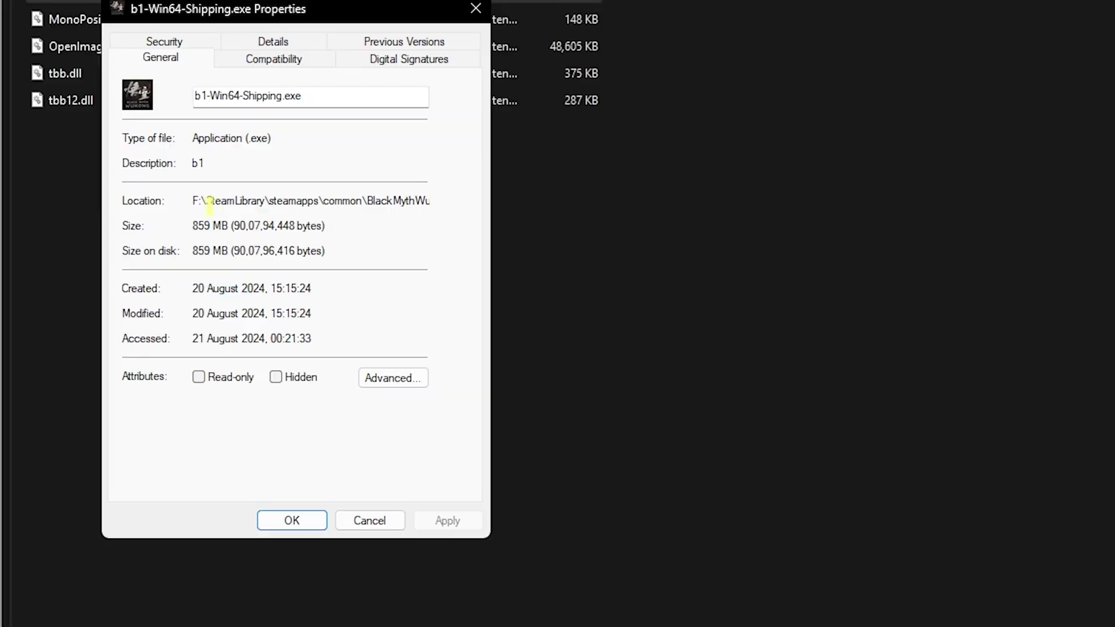
{"action": "left_click", "coordinate": [272, 159]}
{"action": "left_click", "coordinate": [226, 344]}
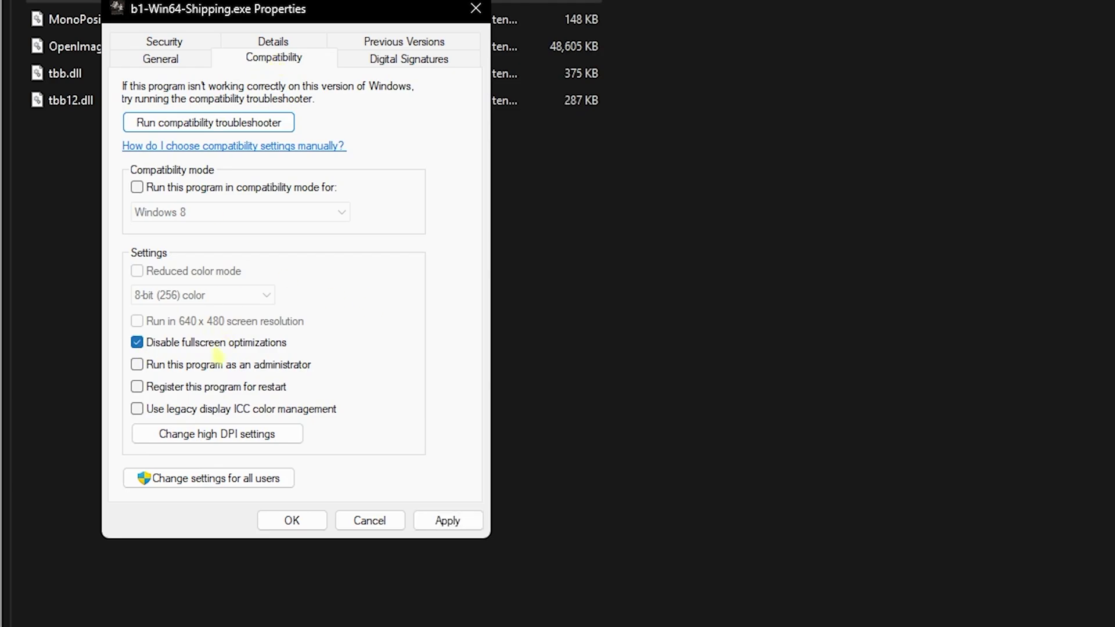
{"action": "left_click", "coordinate": [198, 435]}
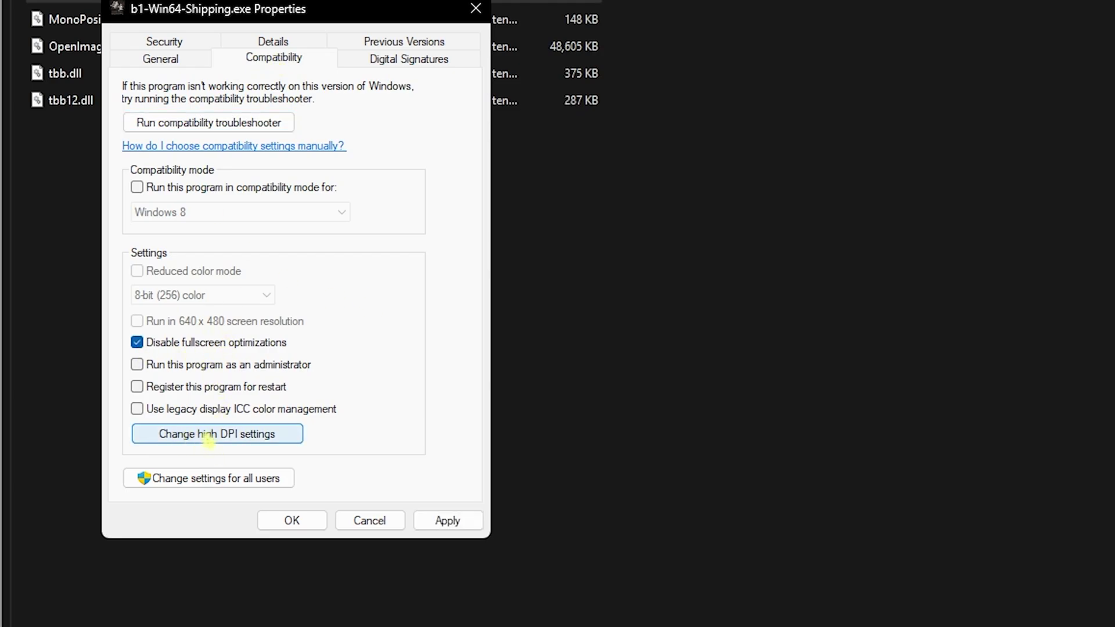
{"action": "left_click", "coordinate": [215, 383]}
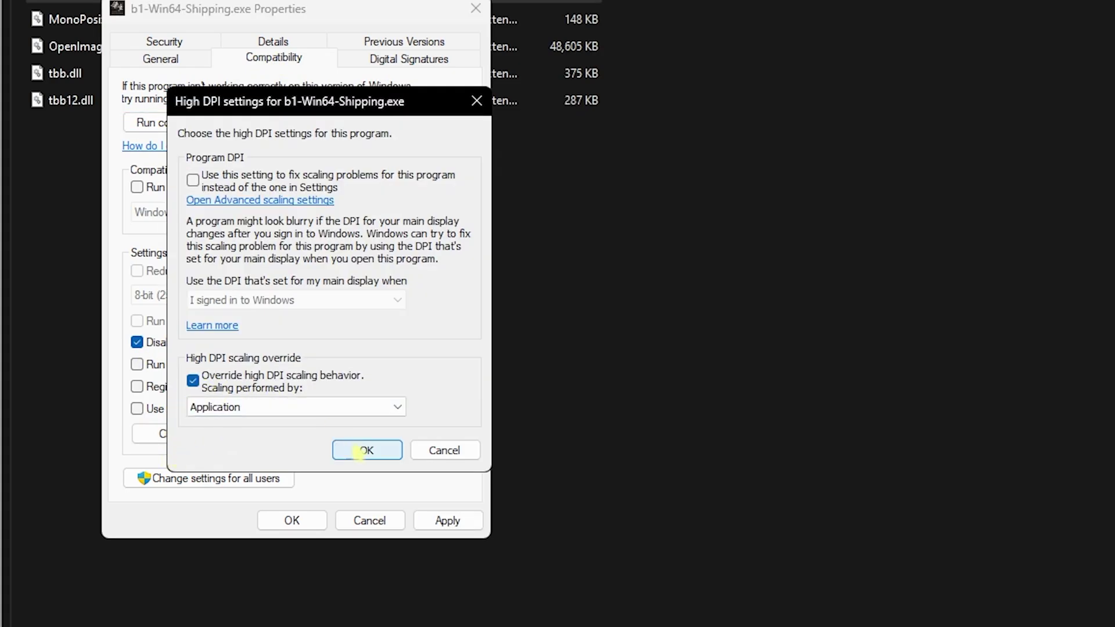
{"action": "left_click", "coordinate": [367, 451]}
{"action": "left_click", "coordinate": [446, 520]}
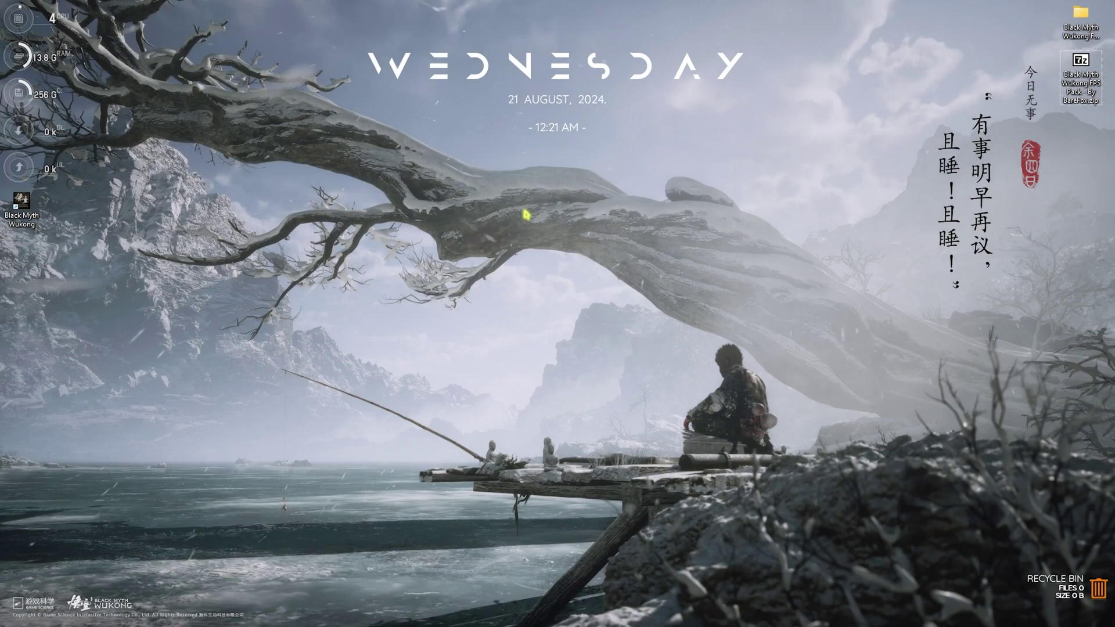
Create a restore point named 'Wukong' via System Protection, then close System Properties
{"action": "key", "text": "super"}
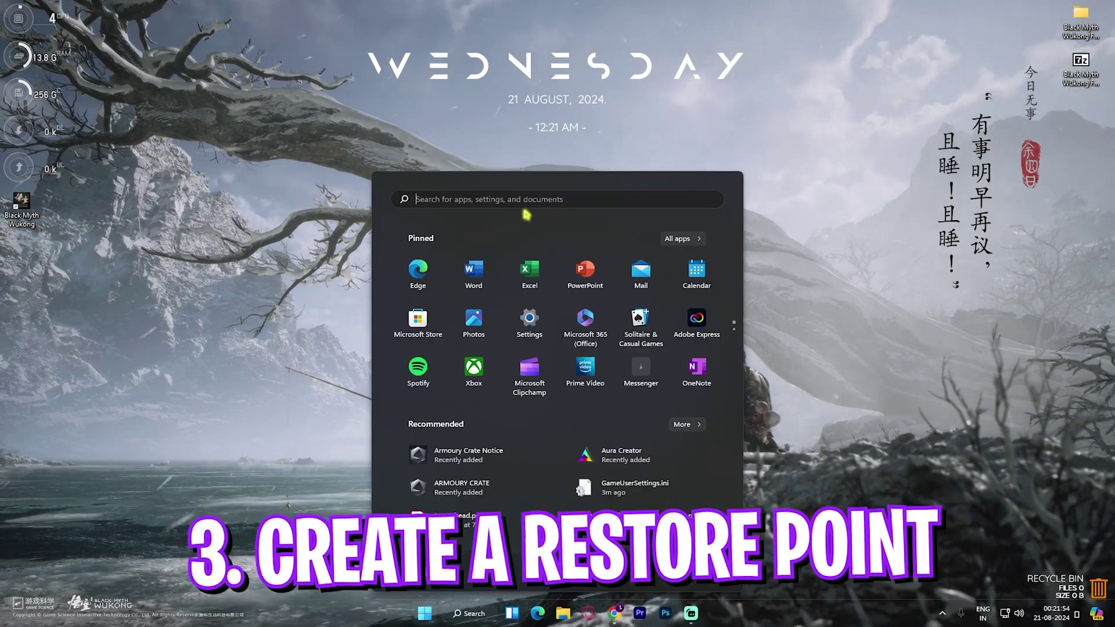
{"action": "type", "text": "create a restore point"}
{"action": "key", "text": "Return"}
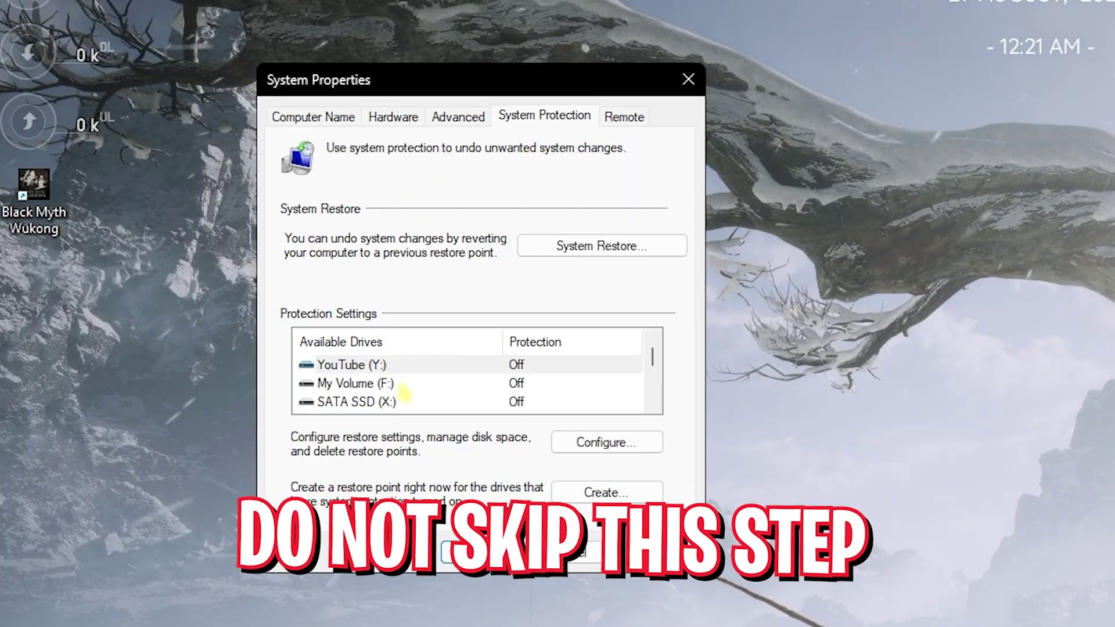
{"action": "scroll", "coordinate": [411, 389], "scroll_direction": "down", "scroll_amount": 1}
{"action": "left_click", "coordinate": [598, 491]}
{"action": "type", "text": "Wukong"}
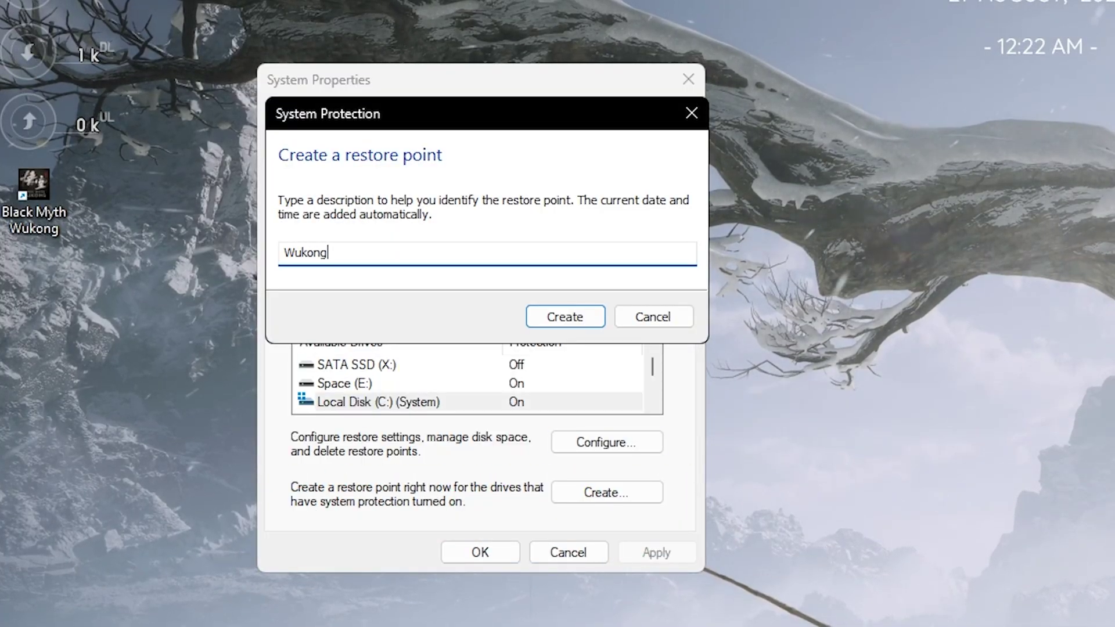
{"action": "key", "text": "Return"}
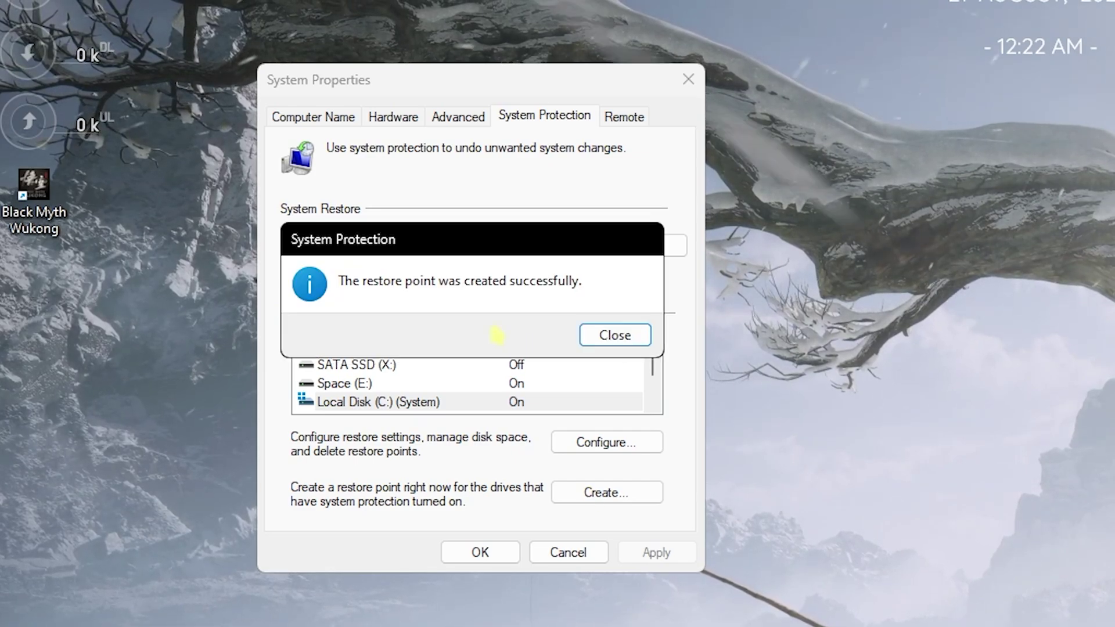
{"action": "left_click", "coordinate": [614, 332]}
{"action": "left_click", "coordinate": [689, 80]}
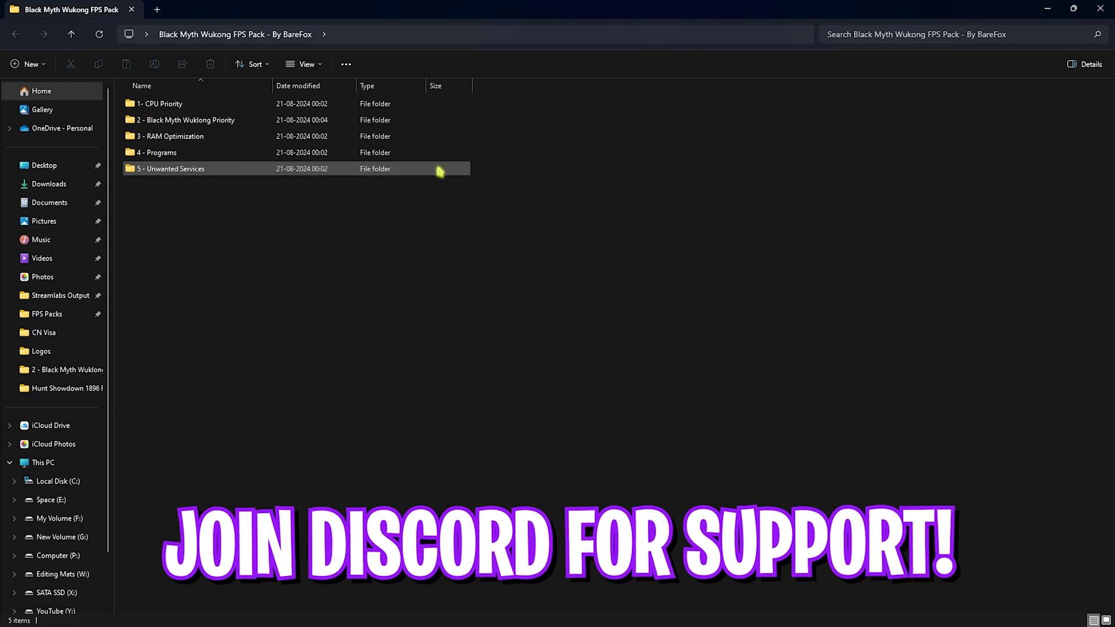
Briefly select the five pack folders, then open the 1- CPU Priority folder
{"action": "left_click_drag", "start_coordinate": [209, 229], "coordinate": [164, 94]}
{"action": "left_click", "coordinate": [165, 228]}
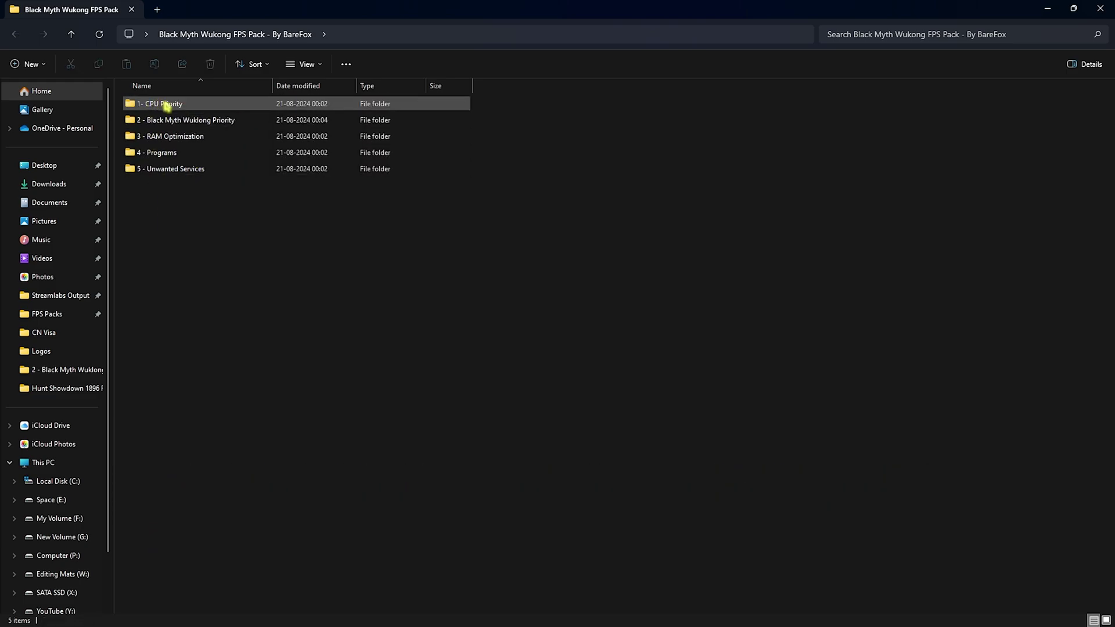
{"action": "double_click", "coordinate": [166, 105]}
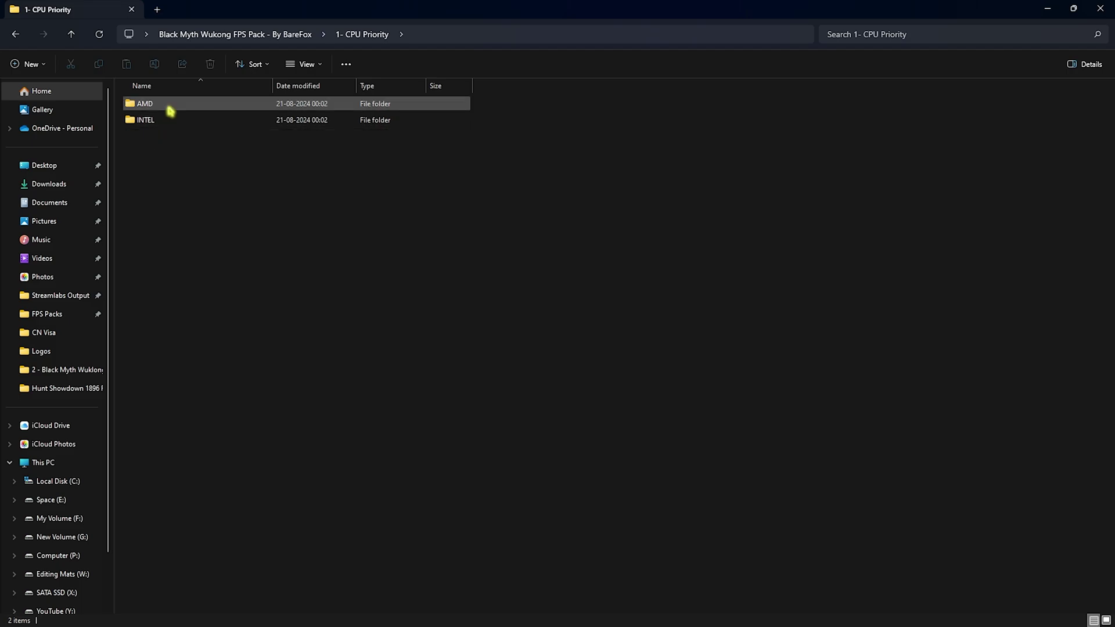
Check the AMD folder, view Intel CPU Priority.reg from INTEL in Notepad, then return to the pack folder
{"action": "double_click", "coordinate": [171, 110]}
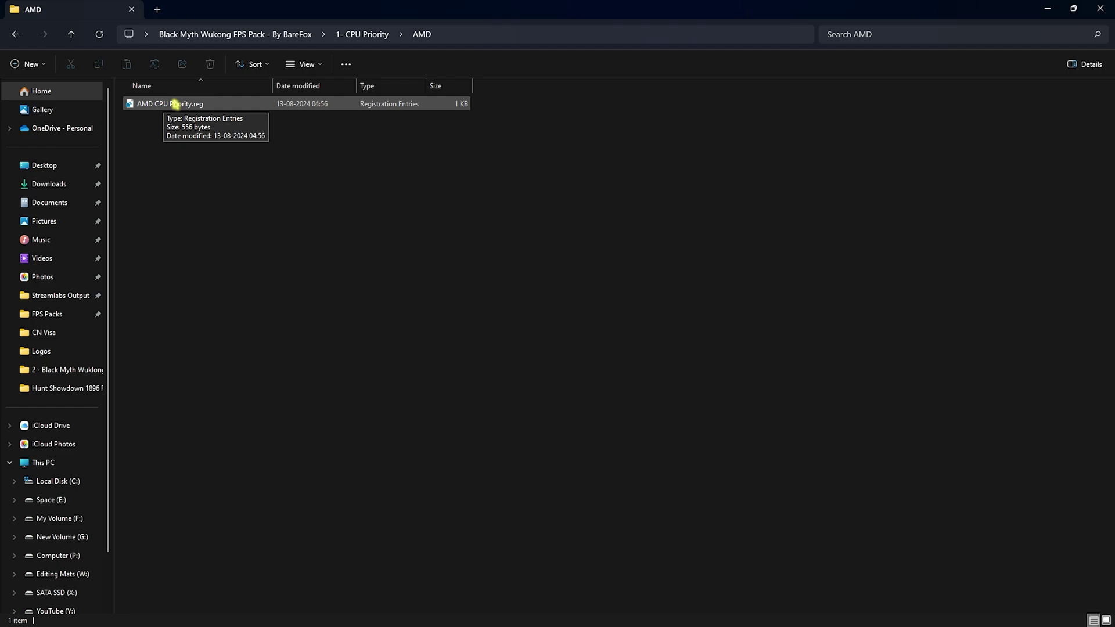
{"action": "left_click", "coordinate": [362, 35]}
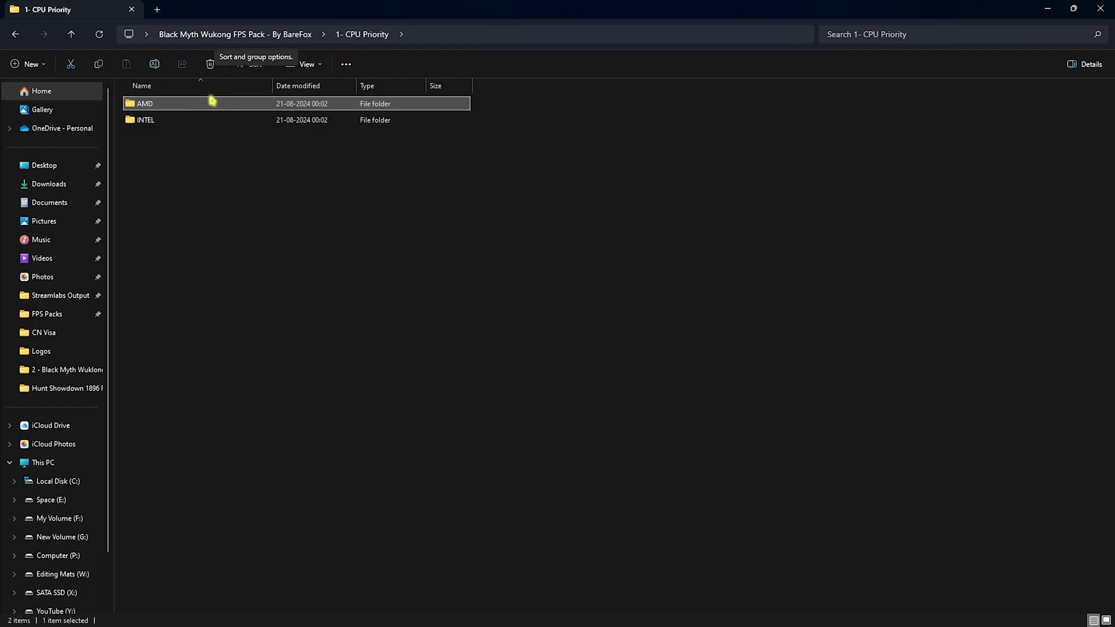
{"action": "double_click", "coordinate": [177, 120]}
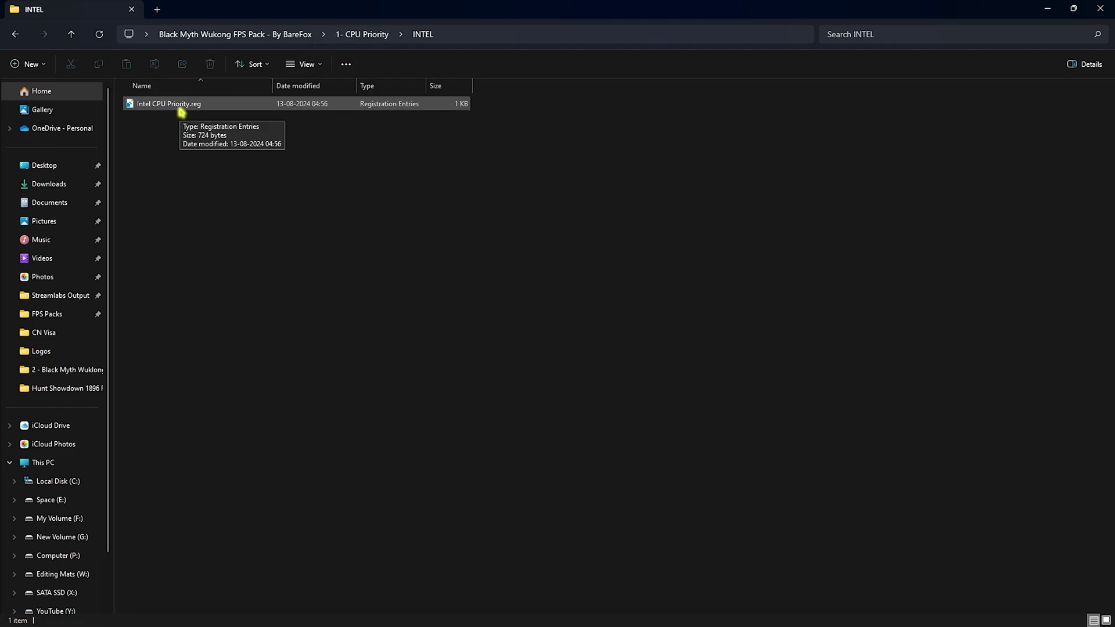
{"action": "double_click", "coordinate": [181, 106]}
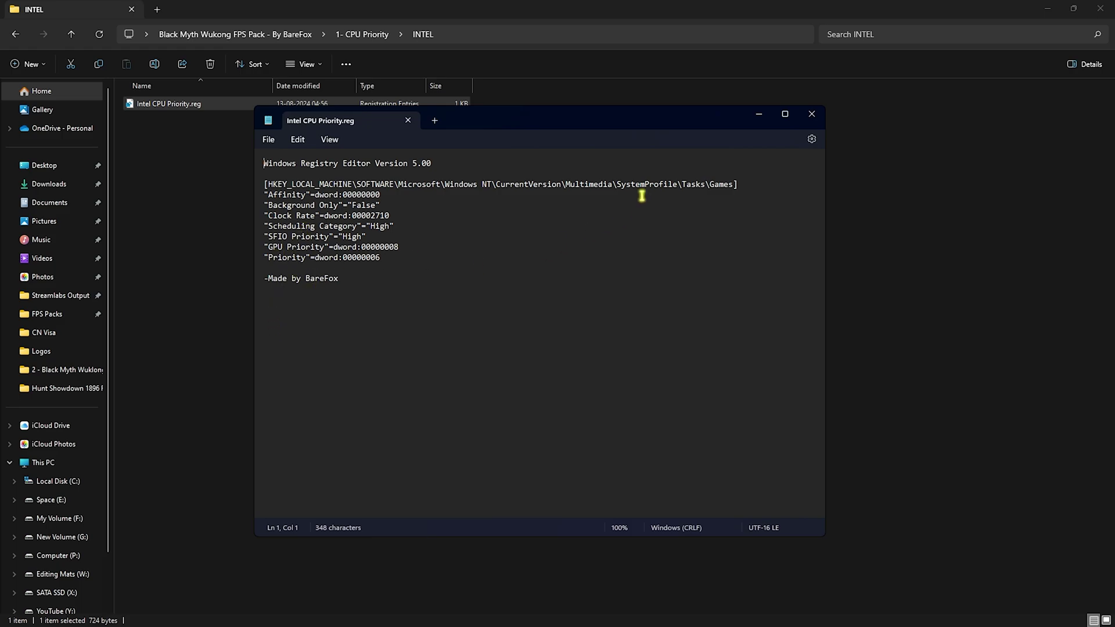
{"action": "left_click", "coordinate": [812, 114]}
{"action": "left_click", "coordinate": [235, 34]}
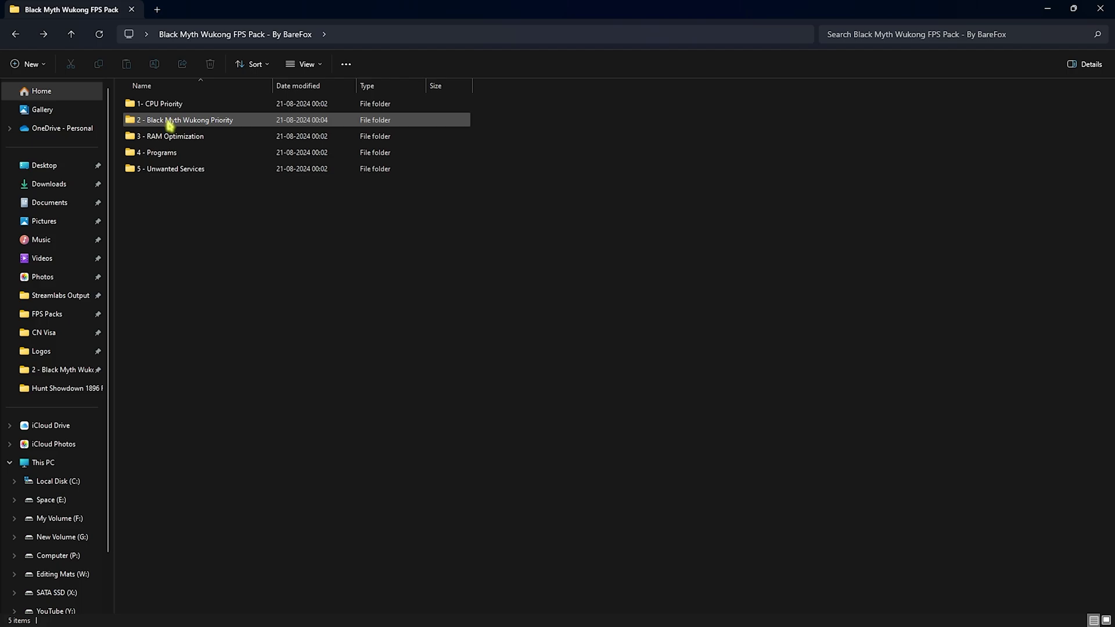
Review the three priority .reg files in 2 - Black Myth Wukong Priority, then open 3 - RAM Optimization
{"action": "double_click", "coordinate": [172, 120]}
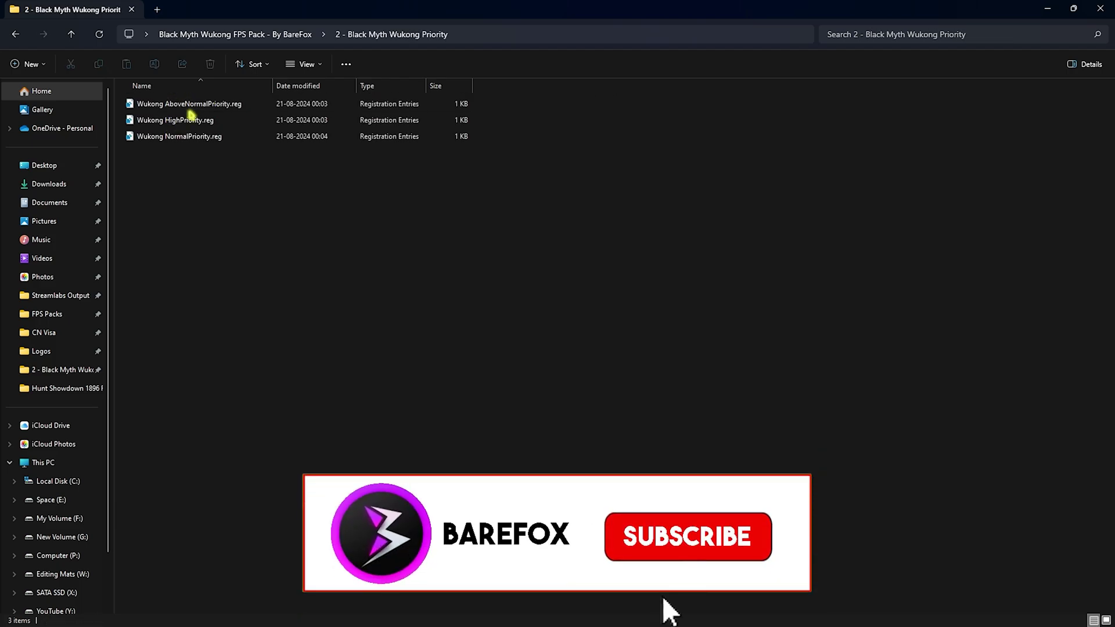
{"action": "left_click_drag", "start_coordinate": [202, 179], "coordinate": [188, 110]}
{"action": "left_click", "coordinate": [204, 219]}
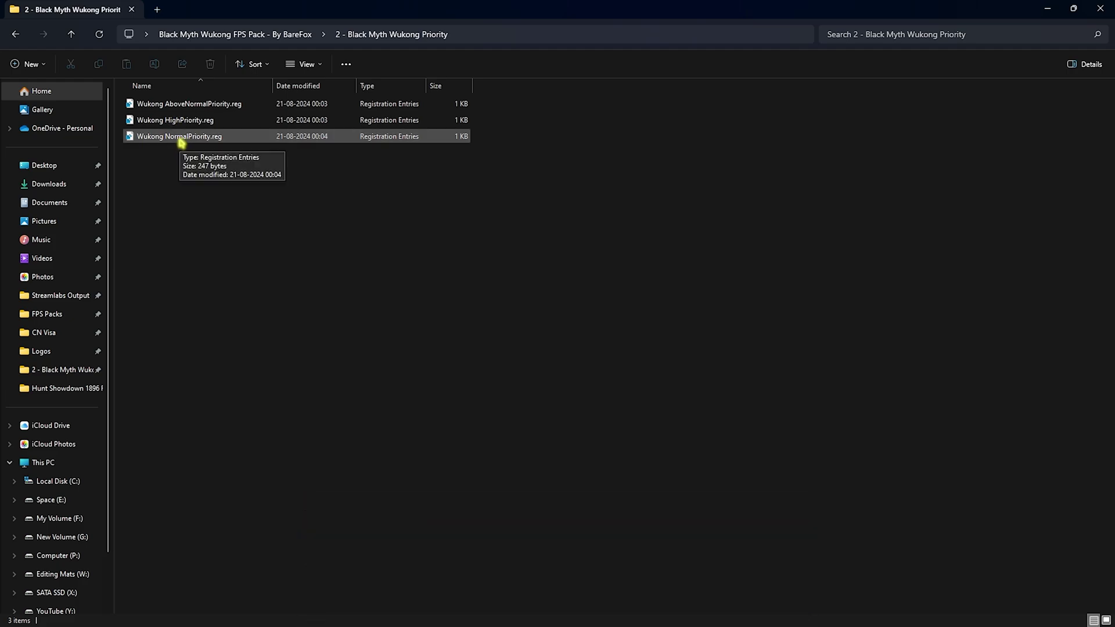
{"action": "left_click_drag", "start_coordinate": [487, 116], "coordinate": [462, 102]}
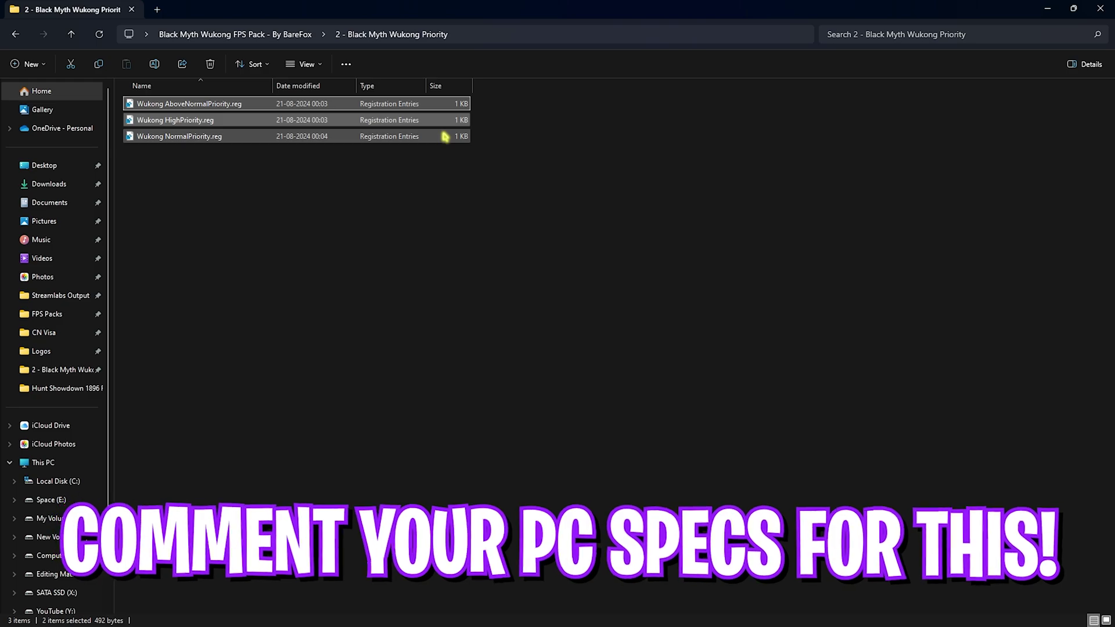
{"action": "key", "text": "alt+Up"}
{"action": "double_click", "coordinate": [175, 138]}
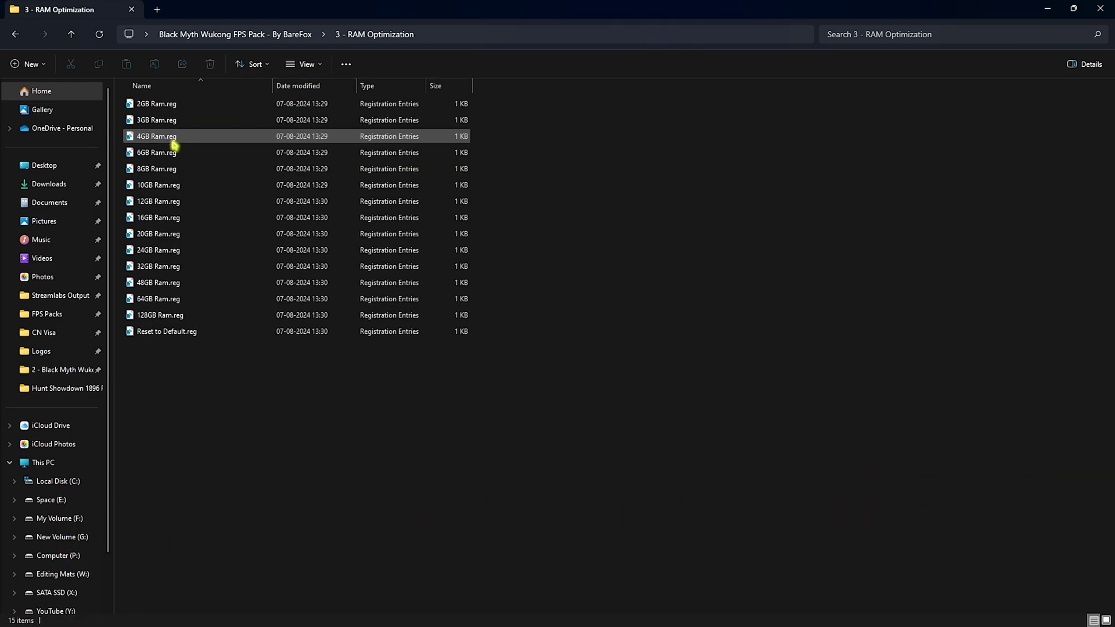
Select 32GB Ram.reg and the 2GB–128GB RAM files, then bring up Start search
{"action": "left_click", "coordinate": [210, 267]}
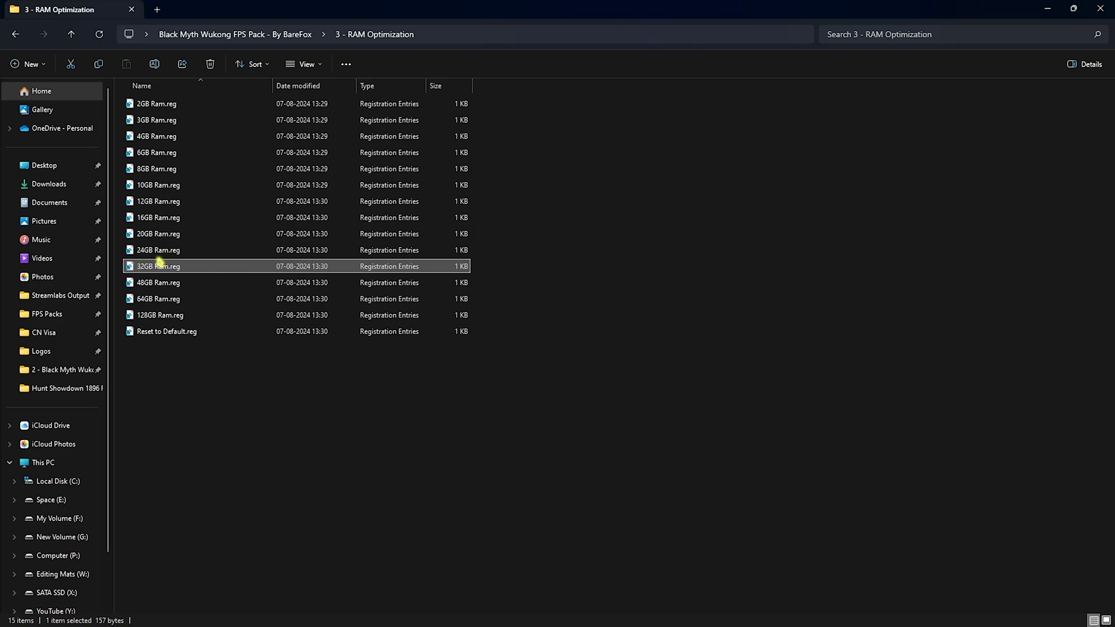
{"action": "left_click_drag", "start_coordinate": [527, 318], "coordinate": [441, 106]}
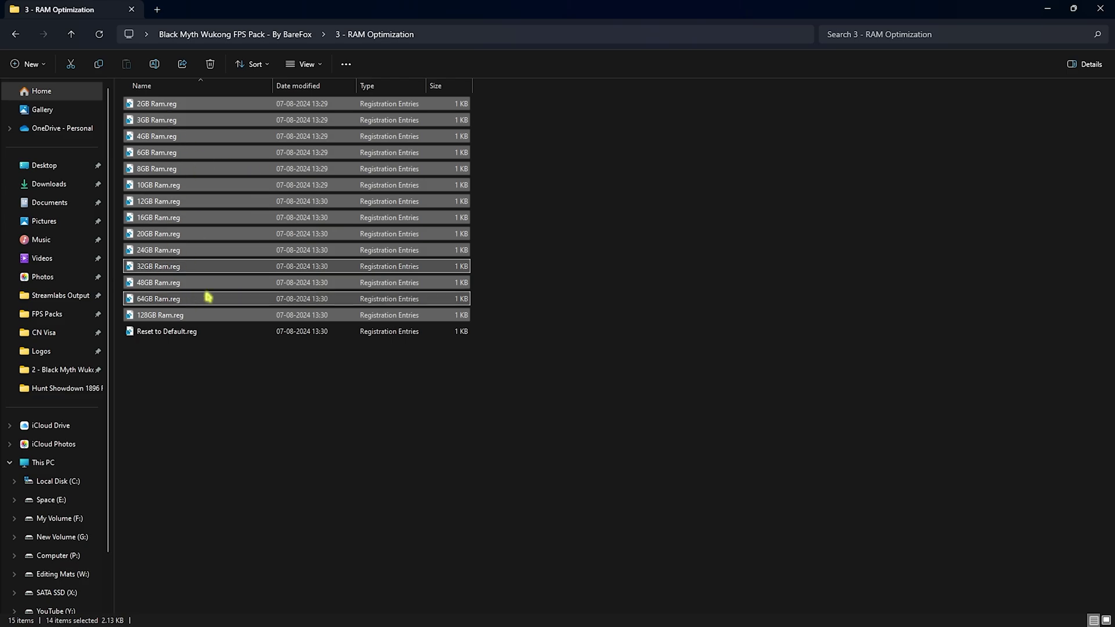
{"action": "key", "text": "super"}
Confirm 32.0 GB installed RAM in System Information, then select Reset to Default.reg and return to the pack folder
{"action": "type", "text": "sys"}
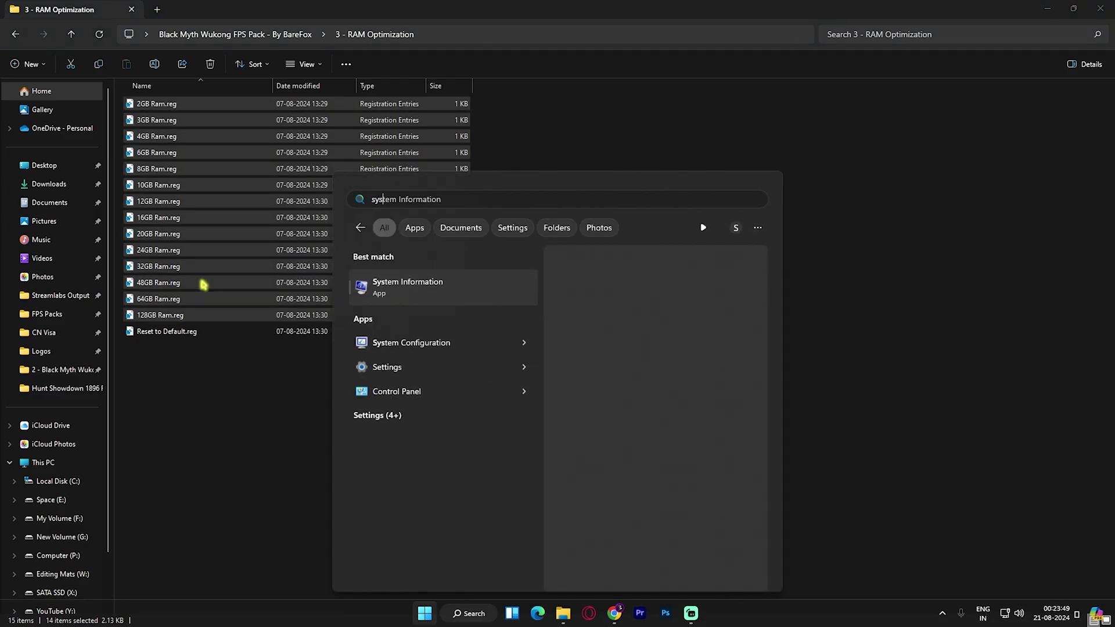
{"action": "left_click", "coordinate": [417, 287]}
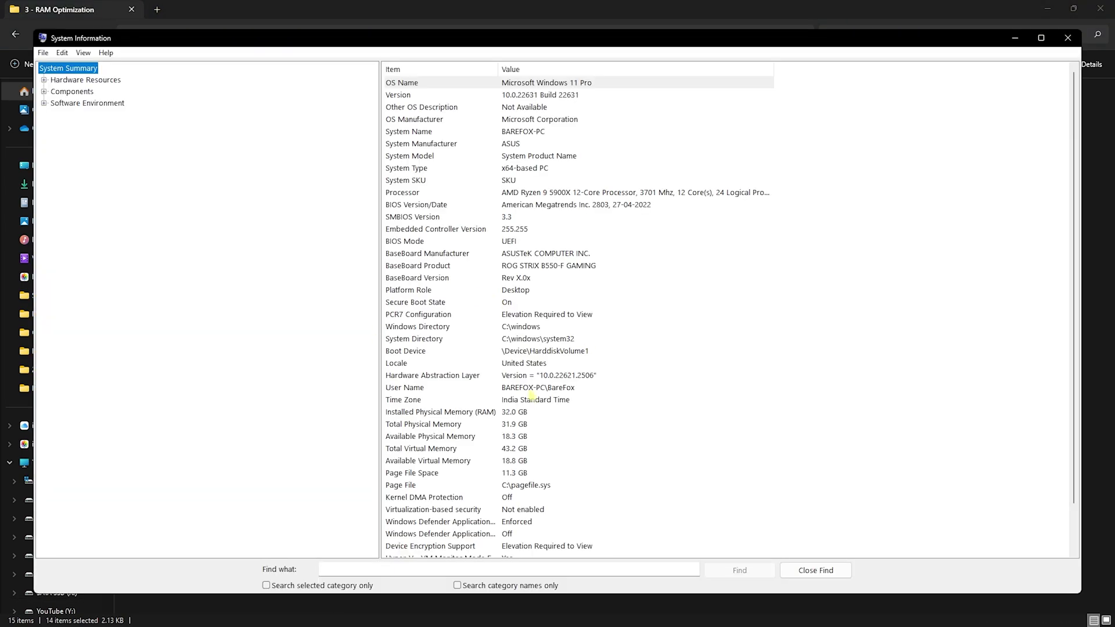
{"action": "left_click", "coordinate": [405, 412]}
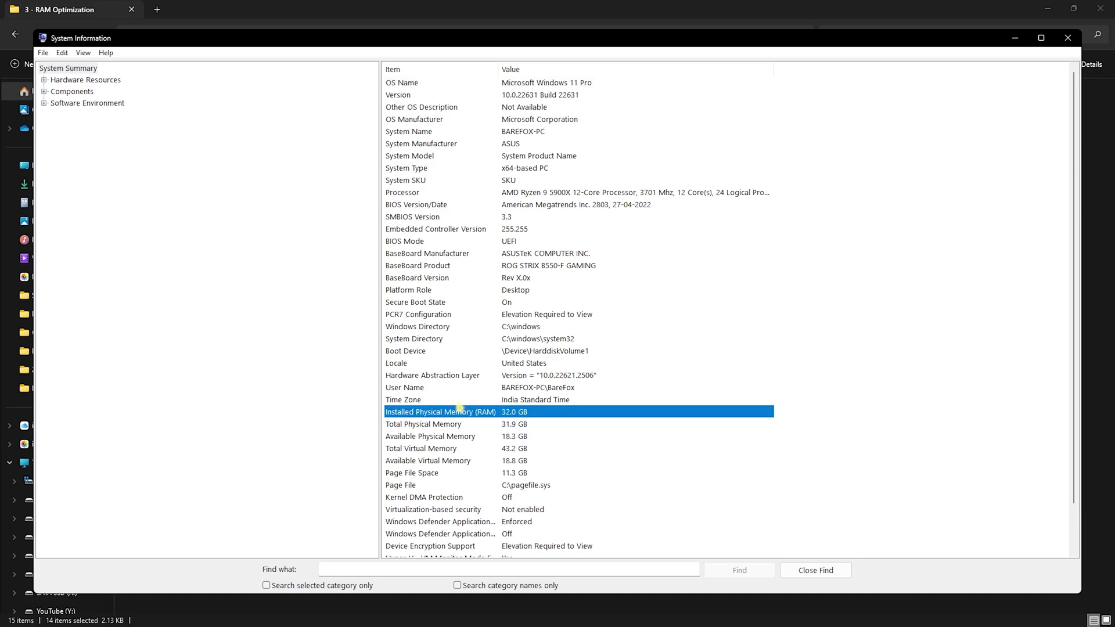
{"action": "left_click", "coordinate": [1068, 38]}
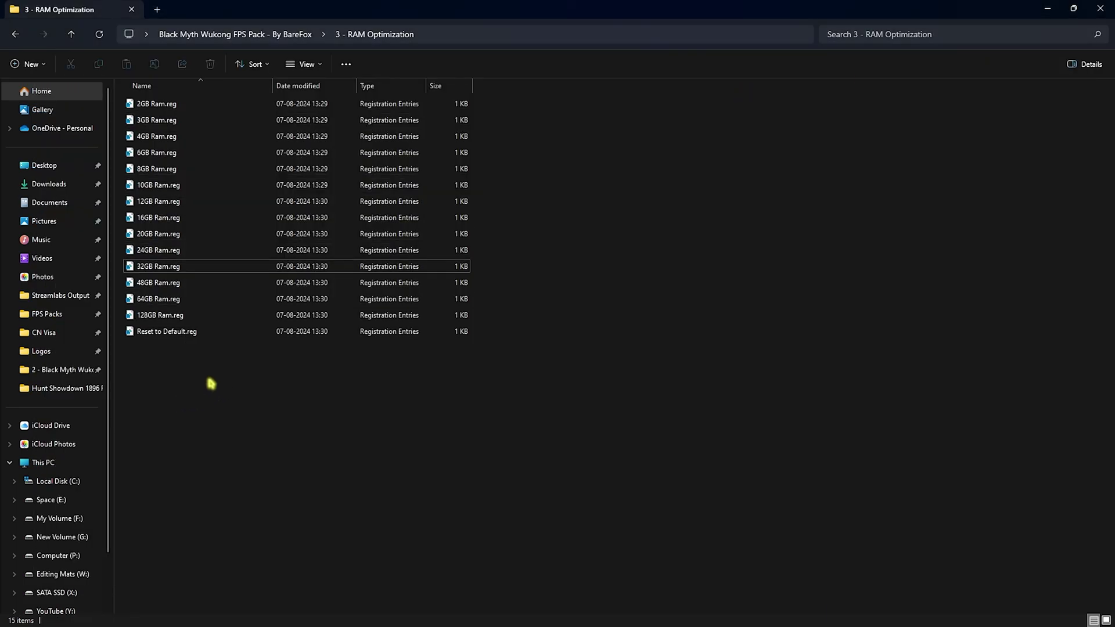
{"action": "left_click", "coordinate": [170, 336]}
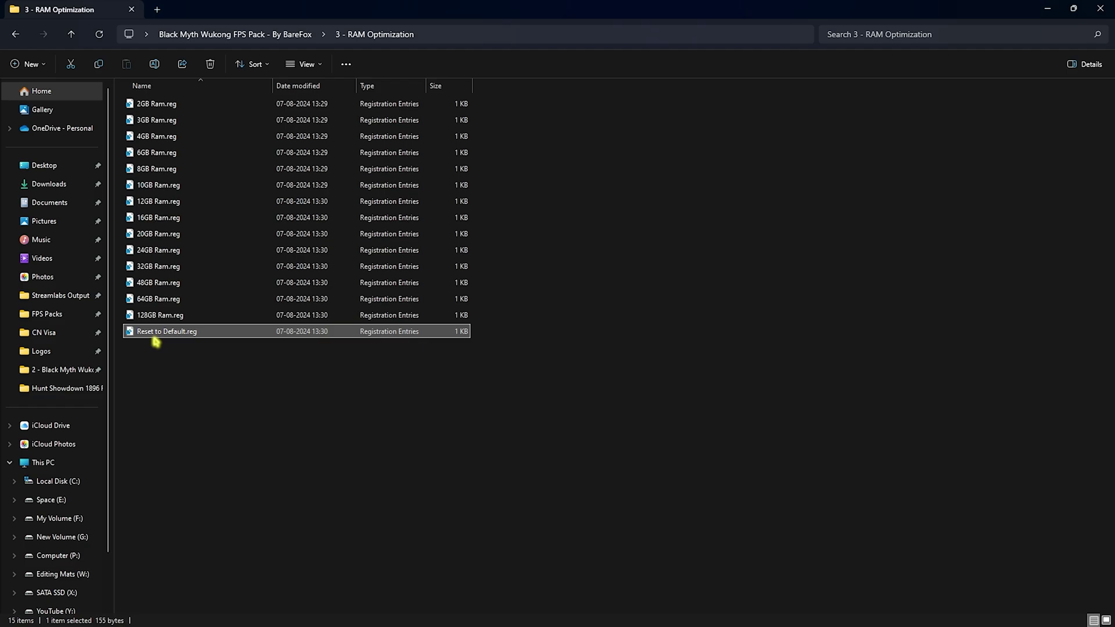
{"action": "left_click", "coordinate": [244, 35]}
Run Cache Cleaner.bat as administrator from the 4 - Programs folder, then select MSI Mode Utility 3.0.exe
{"action": "double_click", "coordinate": [149, 154]}
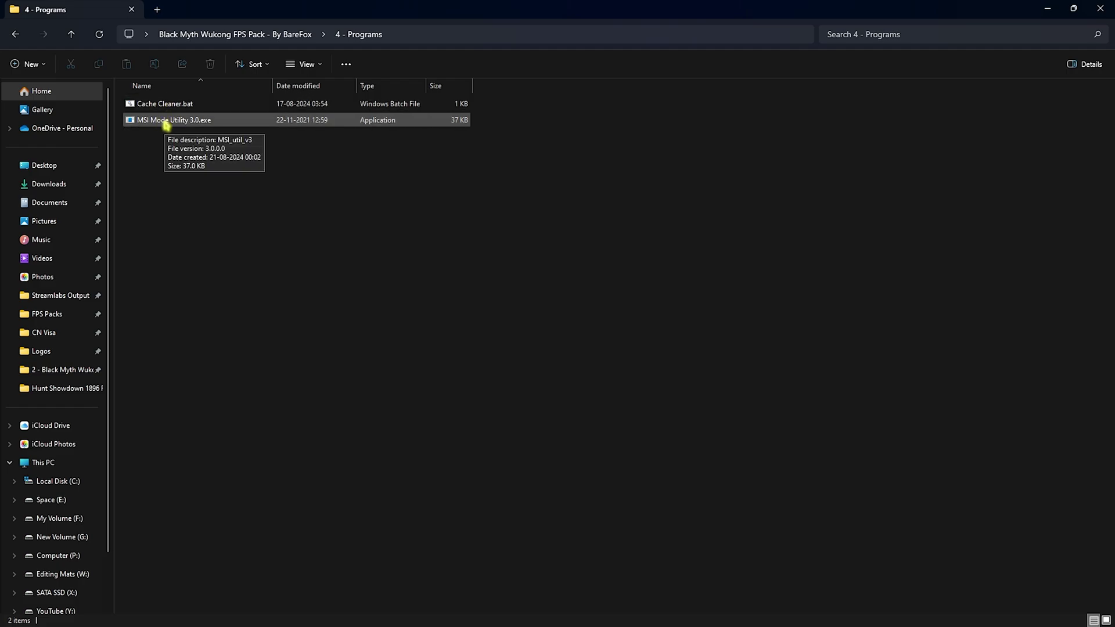
{"action": "left_click", "coordinate": [179, 108]}
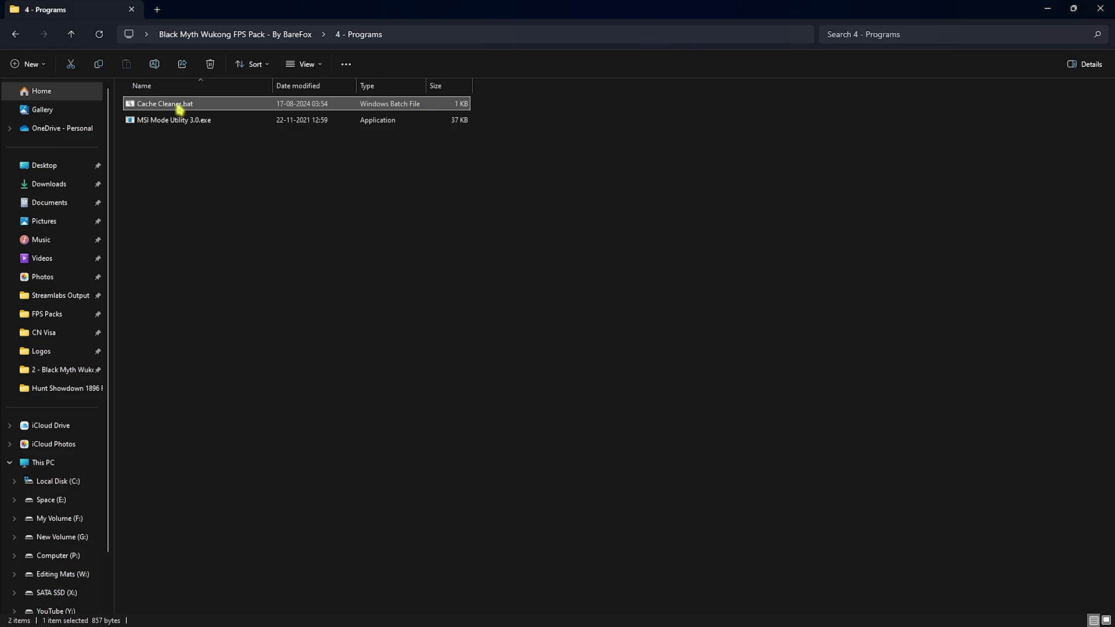
{"action": "right_click", "coordinate": [180, 110]}
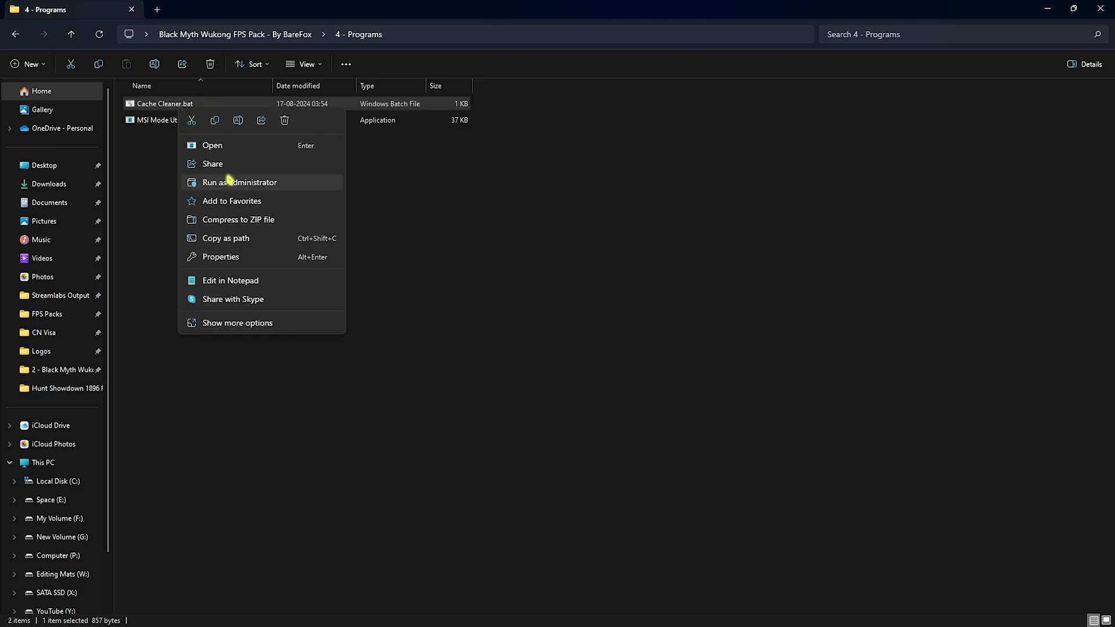
{"action": "left_click", "coordinate": [240, 179]}
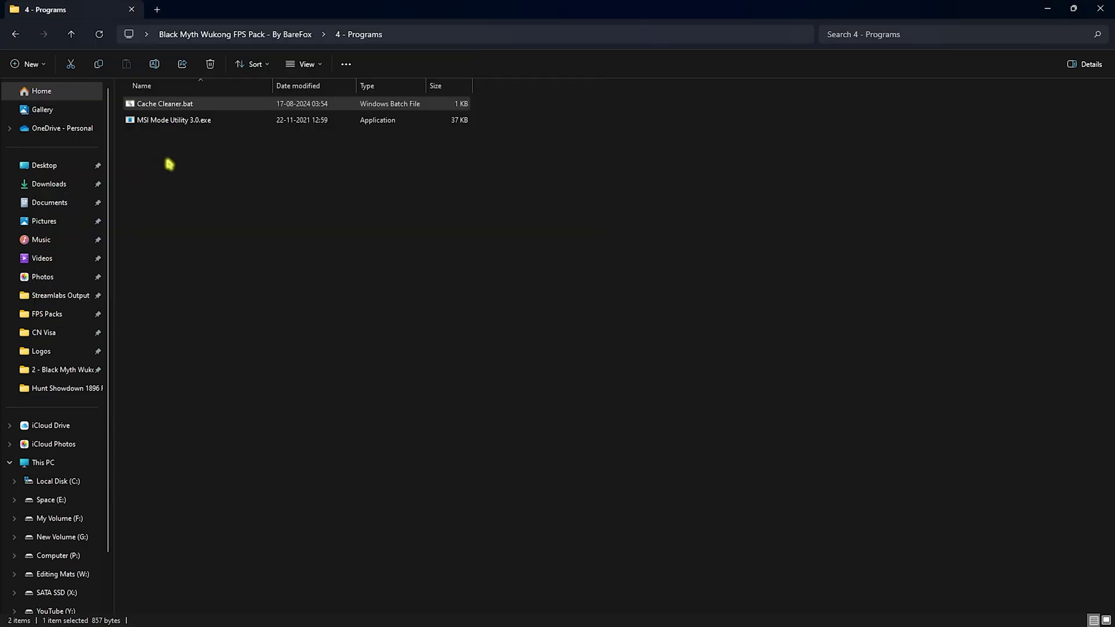
{"action": "left_click", "coordinate": [182, 125]}
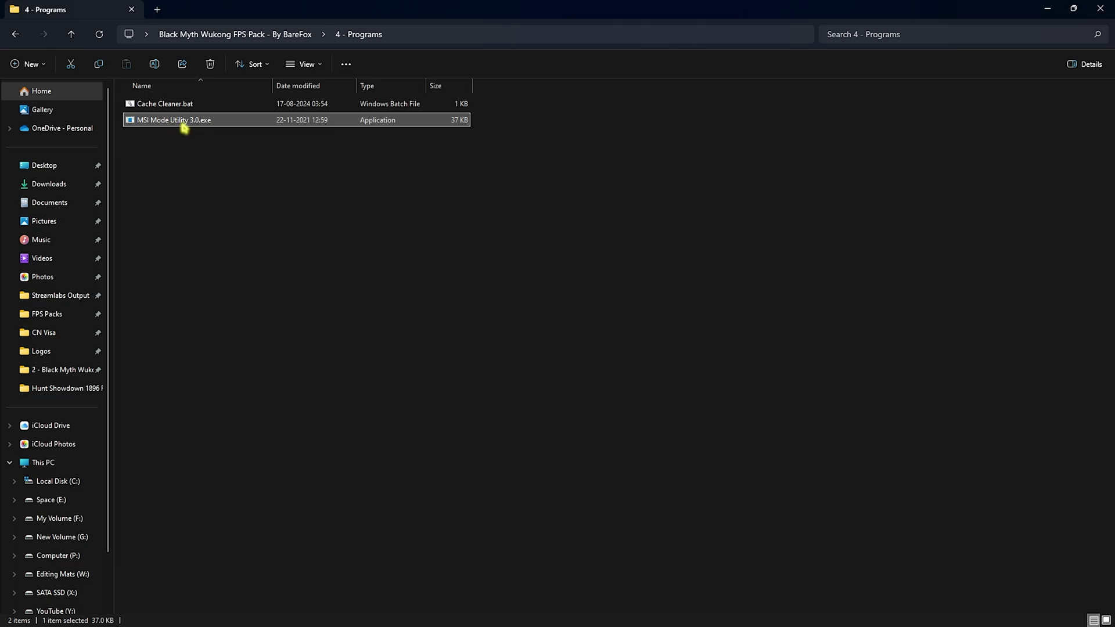
{"action": "right_click", "coordinate": [183, 127]}
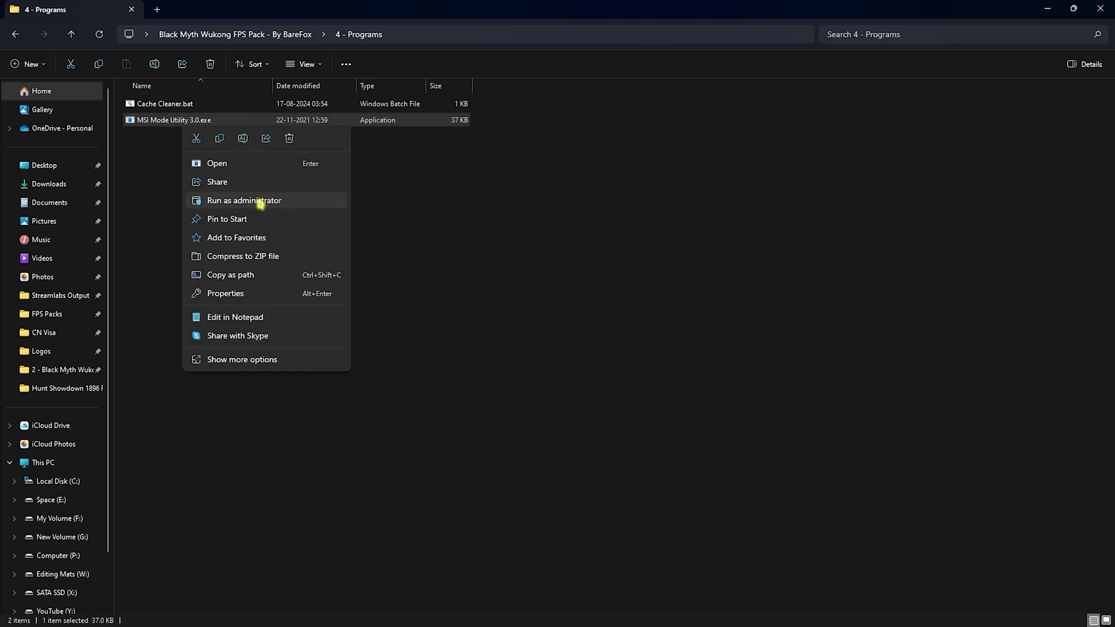
Launch MSI Mode Utility as administrator and give the RTX 2070 SUPER MSI mode with High interrupt priority
{"action": "left_click", "coordinate": [260, 202]}
{"action": "left_click", "coordinate": [166, 230]}
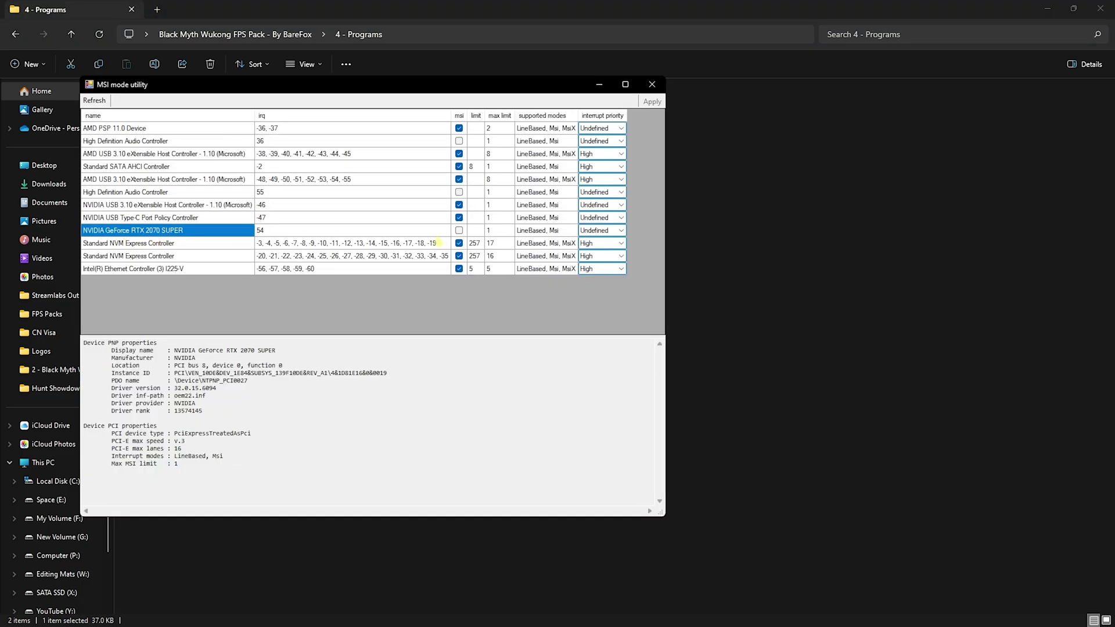
{"action": "left_click", "coordinate": [460, 230]}
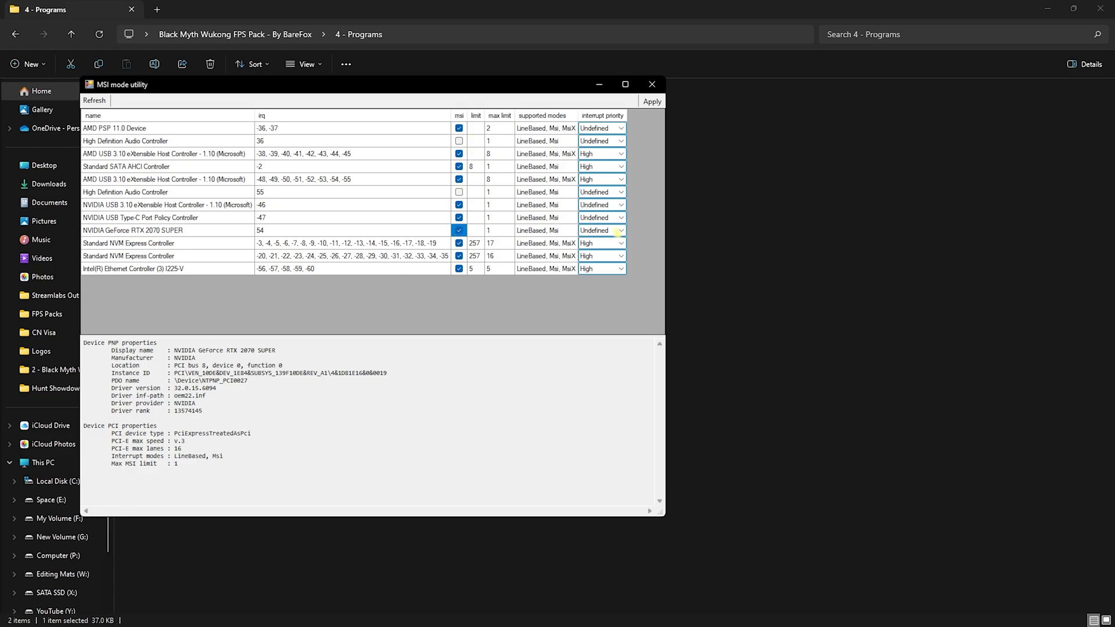
{"action": "left_click", "coordinate": [621, 230]}
{"action": "left_click", "coordinate": [598, 264]}
{"action": "left_click", "coordinate": [652, 101]}
Close MSI Mode Utility and open the 5 - Unwanted Services folder
{"action": "left_click", "coordinate": [652, 84]}
{"action": "left_click", "coordinate": [235, 34]}
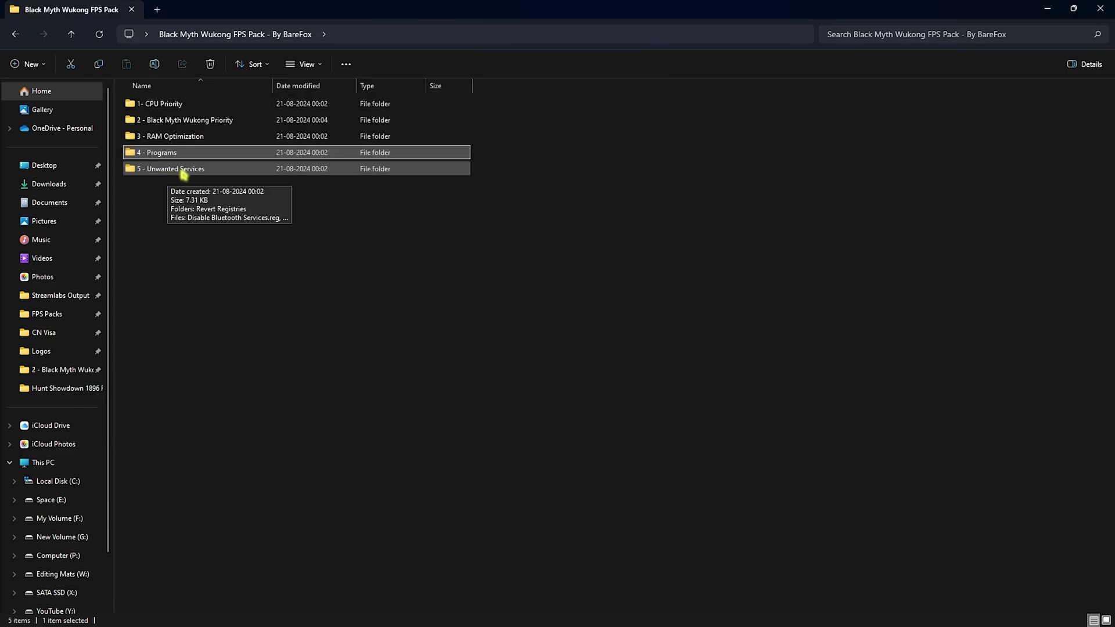
{"action": "double_click", "coordinate": [176, 170]}
Highlight the eight disable .reg files, then open the Revert Registries folder
{"action": "left_click_drag", "start_coordinate": [189, 378], "coordinate": [187, 124]}
{"action": "left_click", "coordinate": [190, 344]}
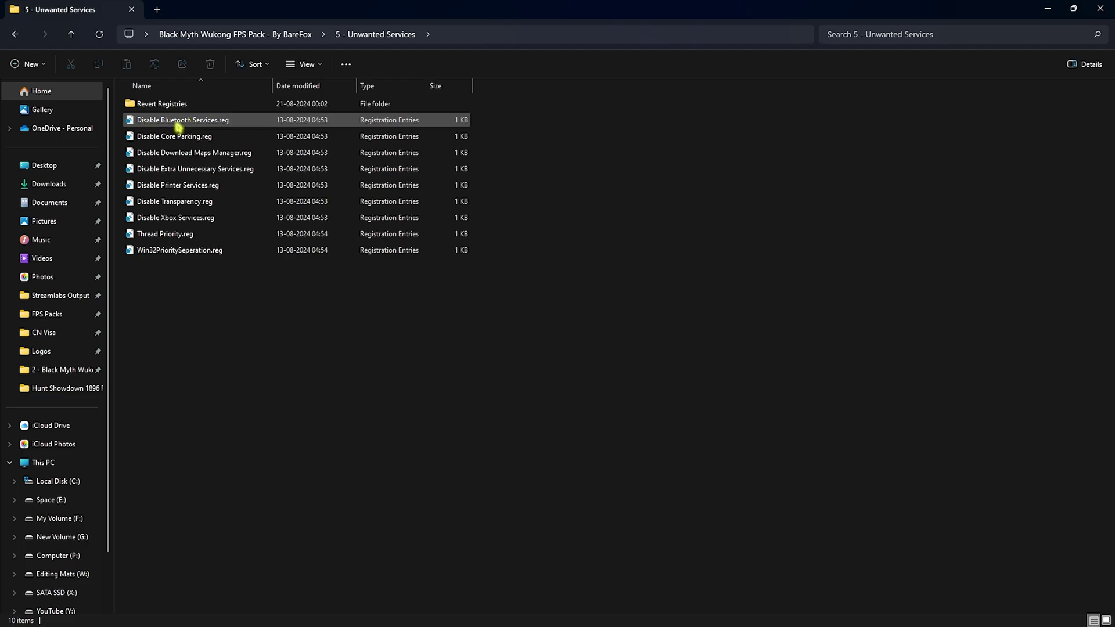
{"action": "left_click_drag", "start_coordinate": [198, 327], "coordinate": [180, 139]}
{"action": "left_click", "coordinate": [180, 319]}
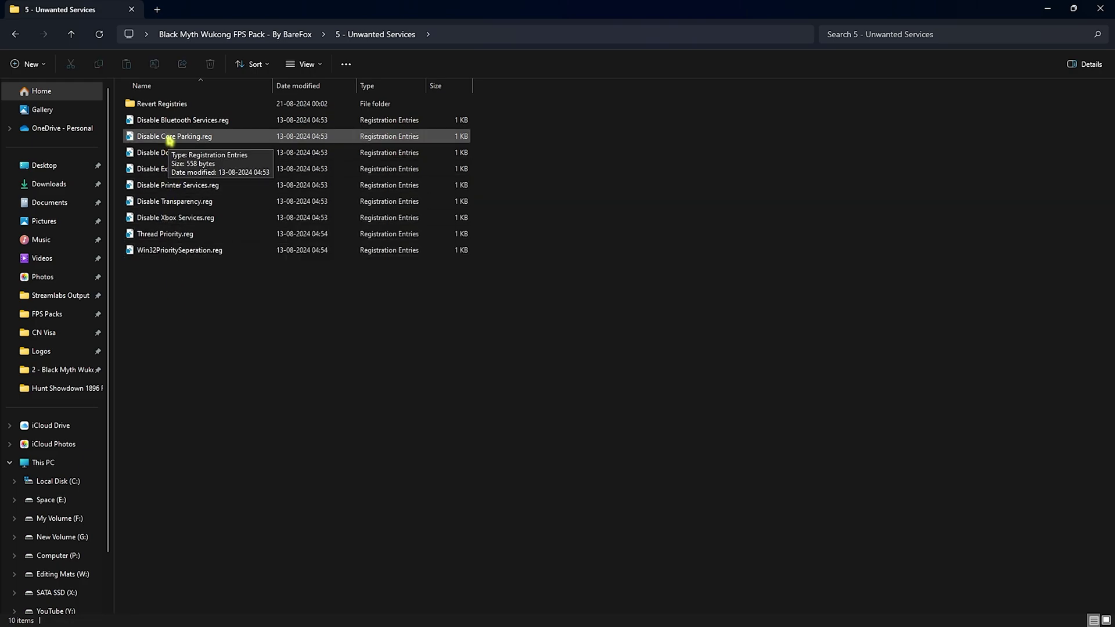
{"action": "left_click_drag", "start_coordinate": [179, 310], "coordinate": [178, 139]}
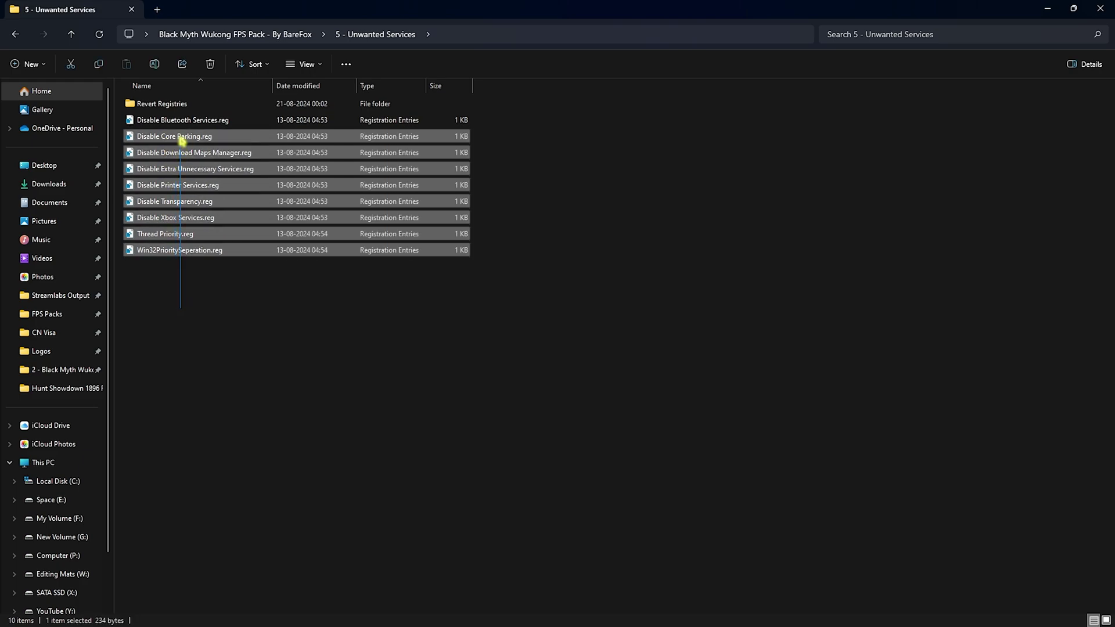
{"action": "left_click", "coordinate": [212, 317]}
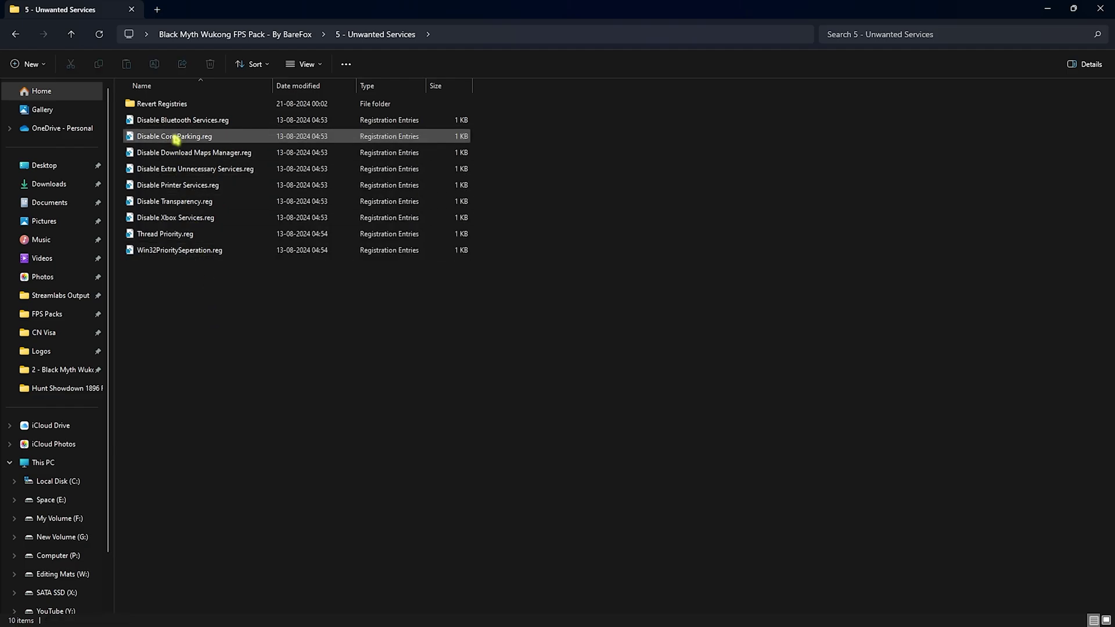
{"action": "double_click", "coordinate": [179, 107]}
Highlight the six revert .reg files, go back, and merge Disable Core Parking.reg into the registry
{"action": "left_click_drag", "start_coordinate": [186, 280], "coordinate": [190, 98]}
{"action": "left_click", "coordinate": [216, 258]}
{"action": "key", "text": "alt+Left"}
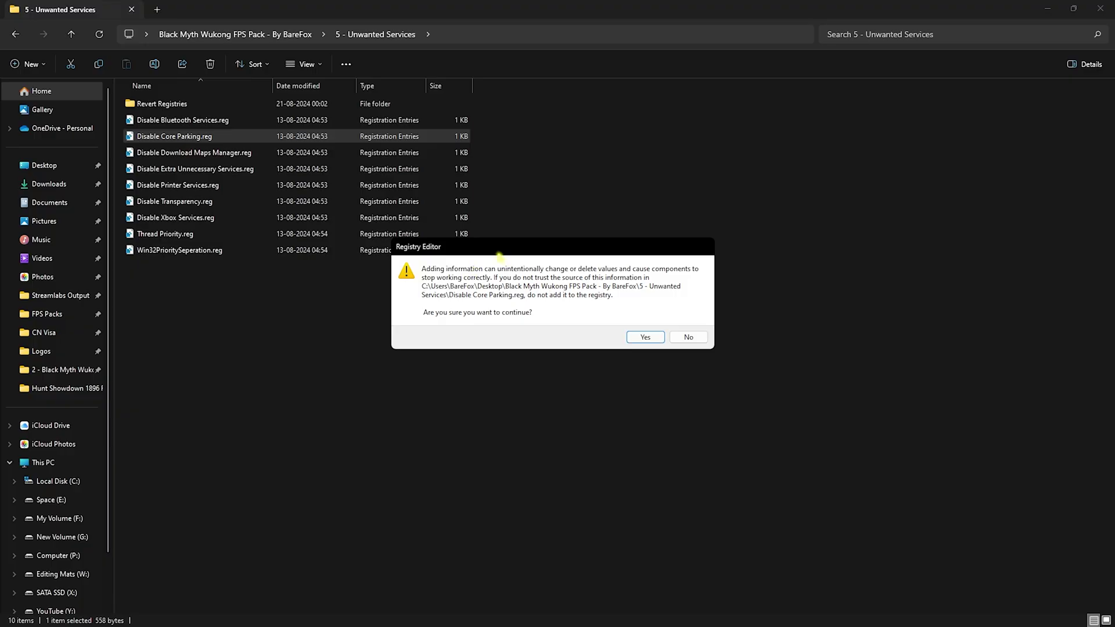
{"action": "left_click", "coordinate": [646, 338]}
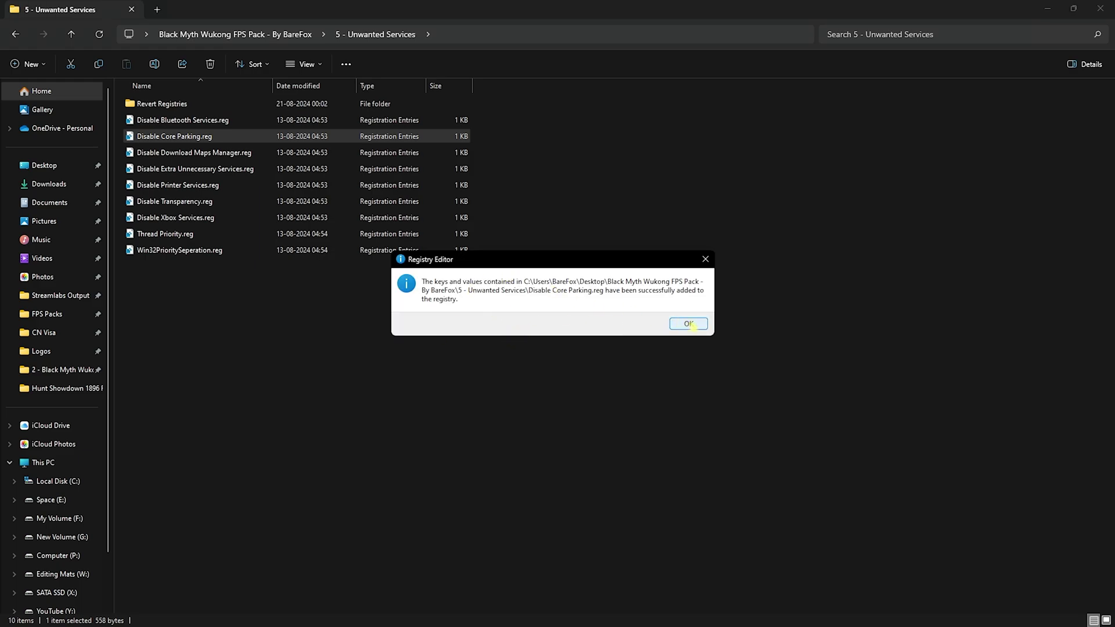
{"action": "left_click", "coordinate": [688, 323]}
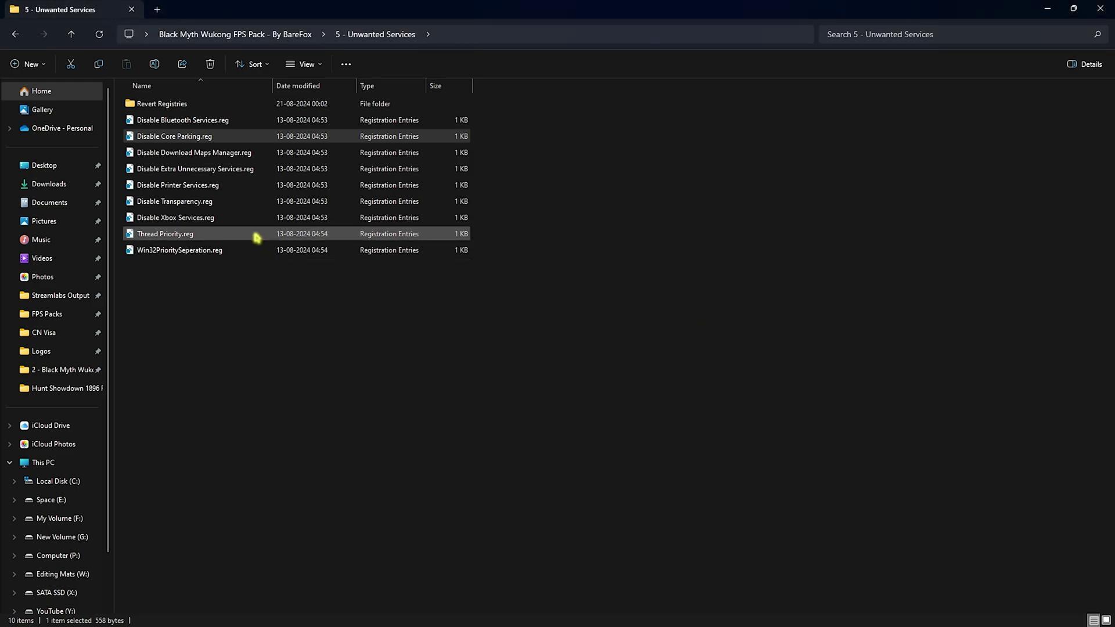
Inspect Disable Core Parking.reg's registry key and value lines in Notepad
{"action": "right_click", "coordinate": [190, 138]}
{"action": "mouse_move", "coordinate": [262, 193]}
{"action": "left_click", "coordinate": [403, 198]}
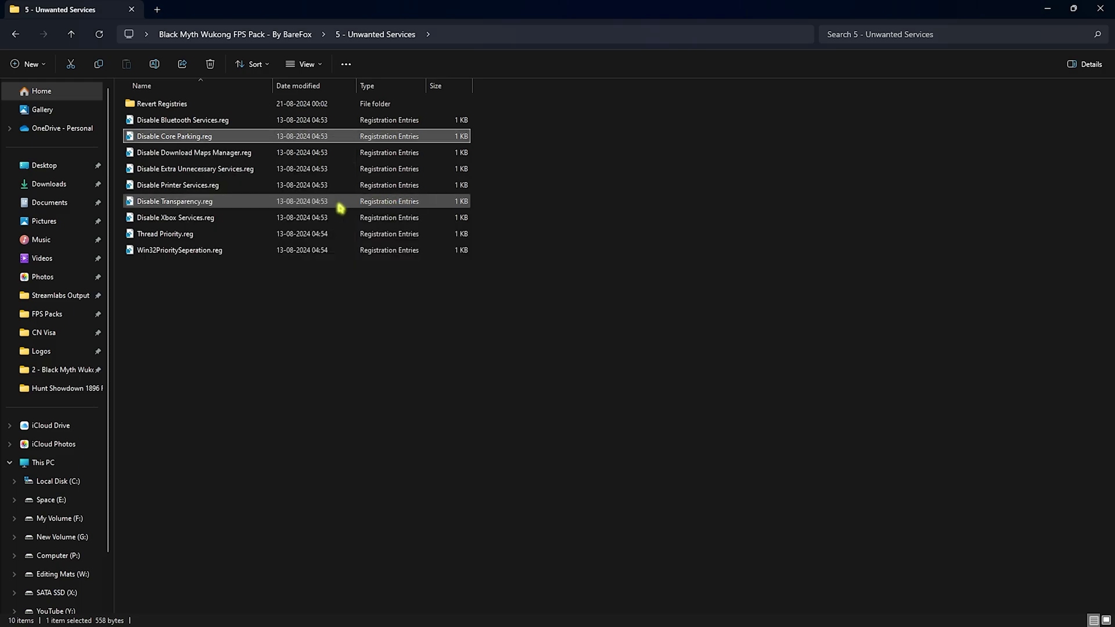
{"action": "left_click_drag", "start_coordinate": [372, 228], "coordinate": [263, 185]}
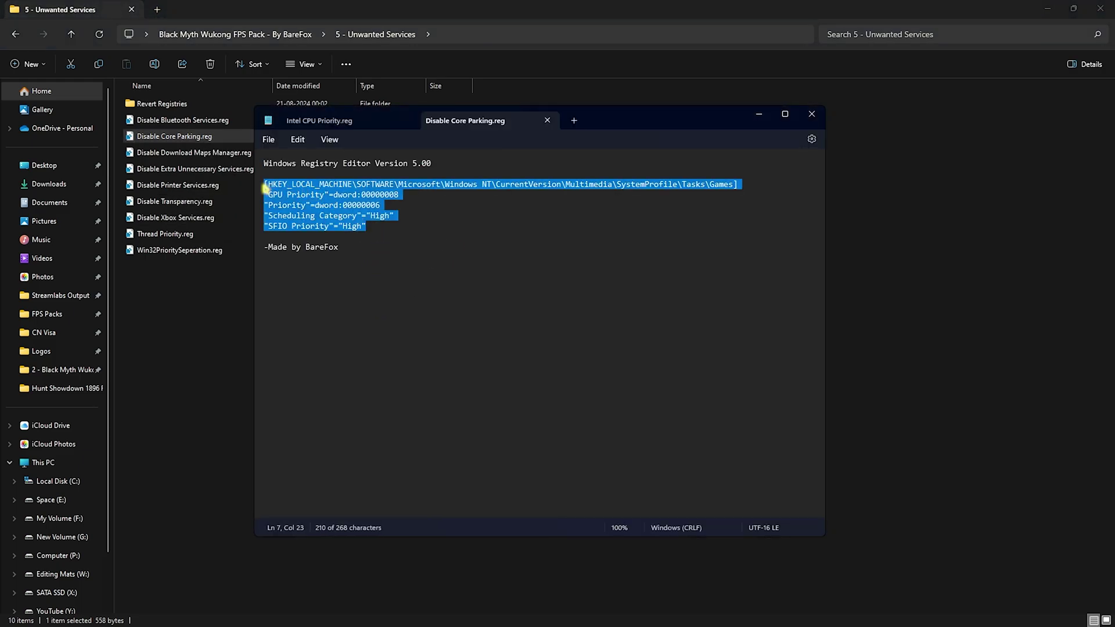
{"action": "left_click", "coordinate": [416, 226]}
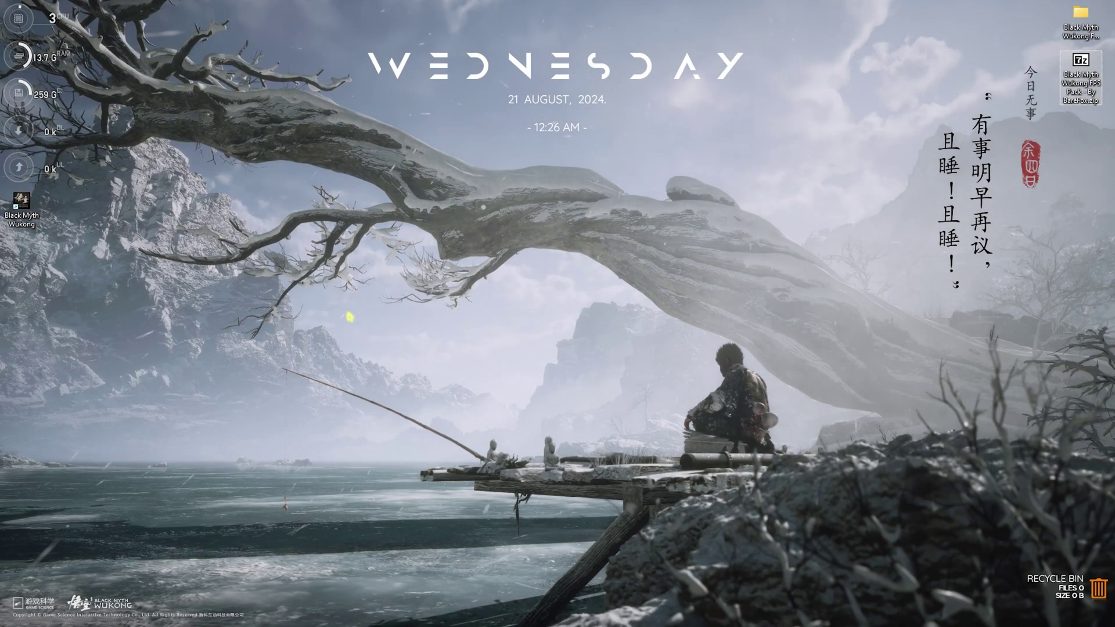
{"action": "key", "text": "super+r"}
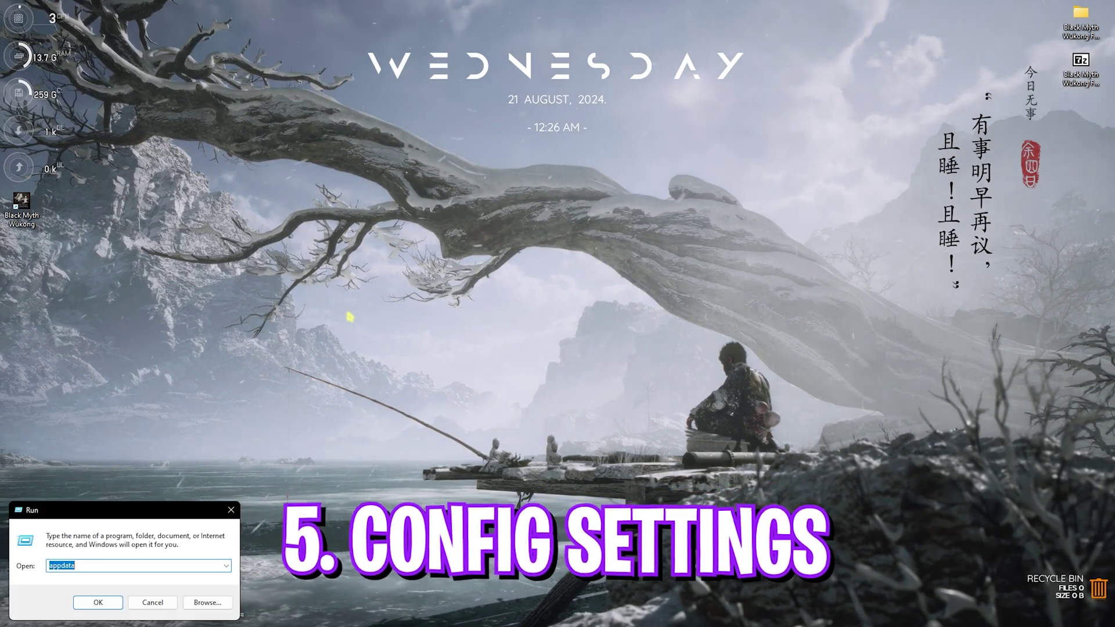
Open the AppData\Local\b1\Saved\Config\Windows folder via %appdata%
{"action": "type", "text": "%appdata%"}
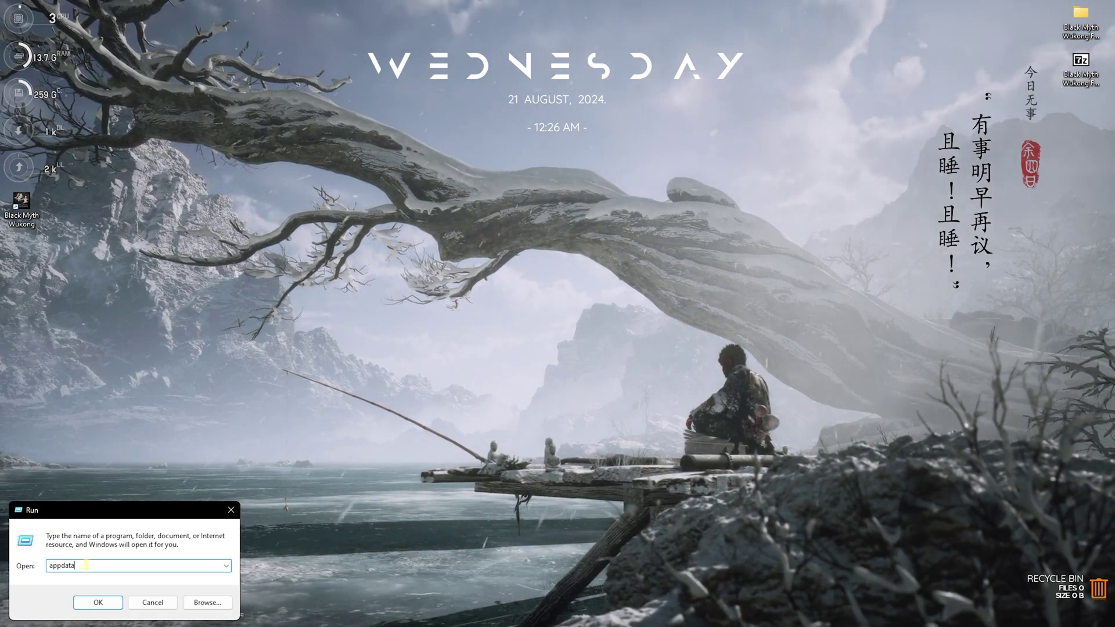
{"action": "key", "text": "Return"}
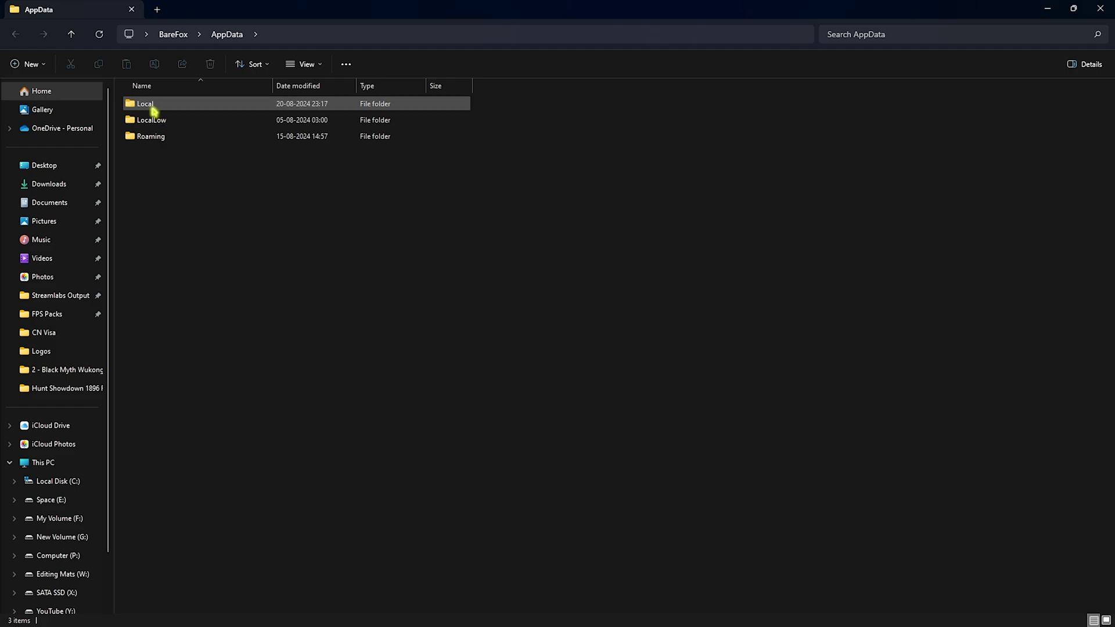
{"action": "double_click", "coordinate": [151, 105]}
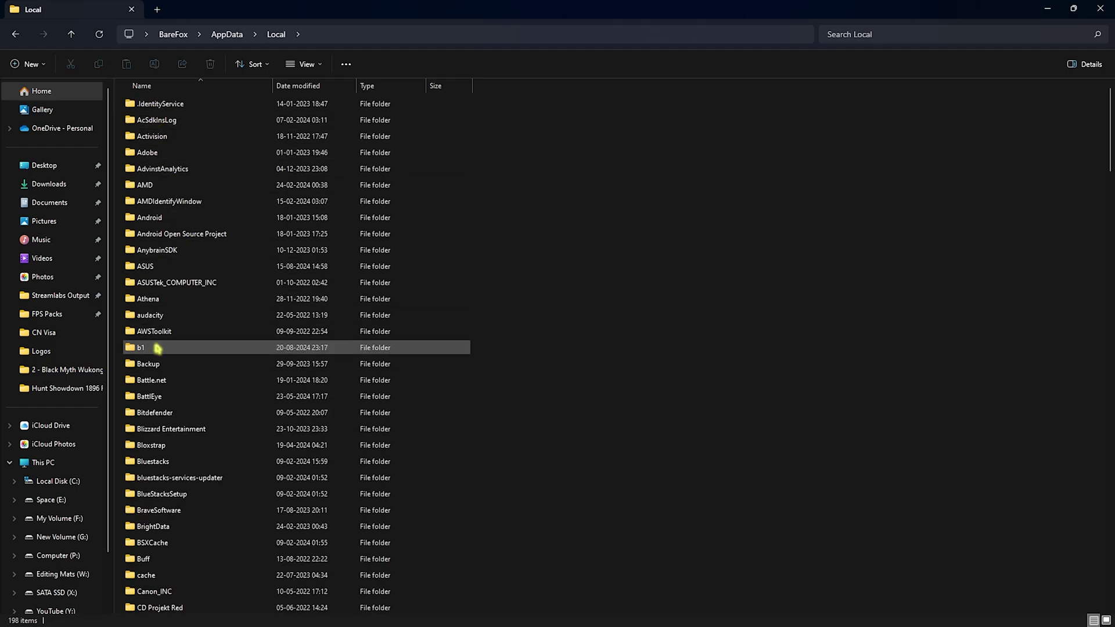
{"action": "left_click", "coordinate": [185, 346]}
{"action": "double_click", "coordinate": [167, 349]}
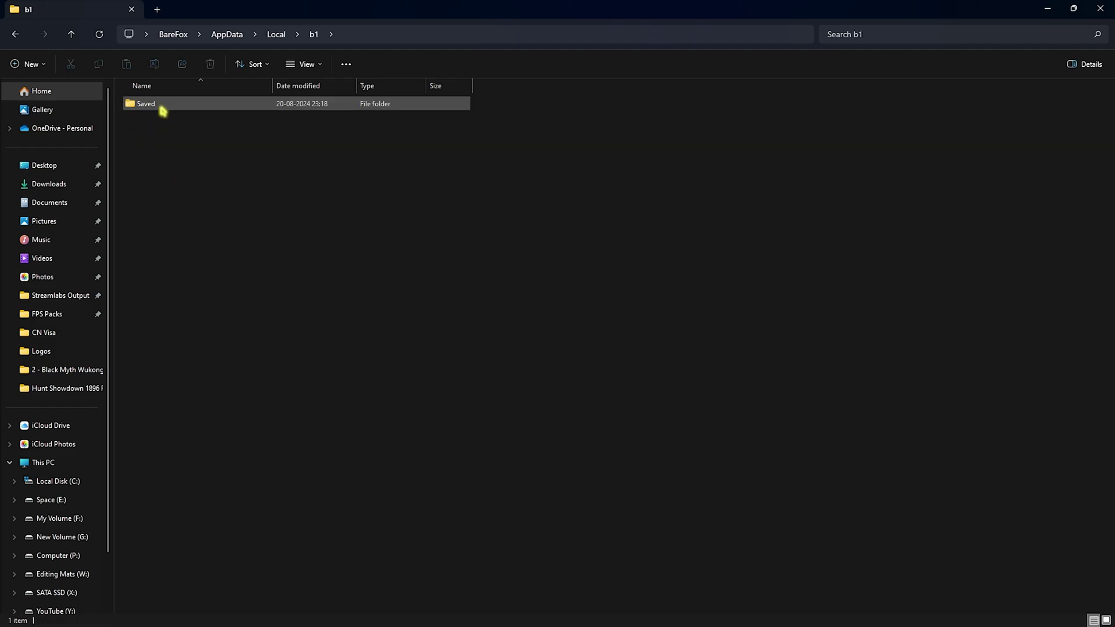
{"action": "double_click", "coordinate": [162, 111]}
{"action": "double_click", "coordinate": [163, 111]}
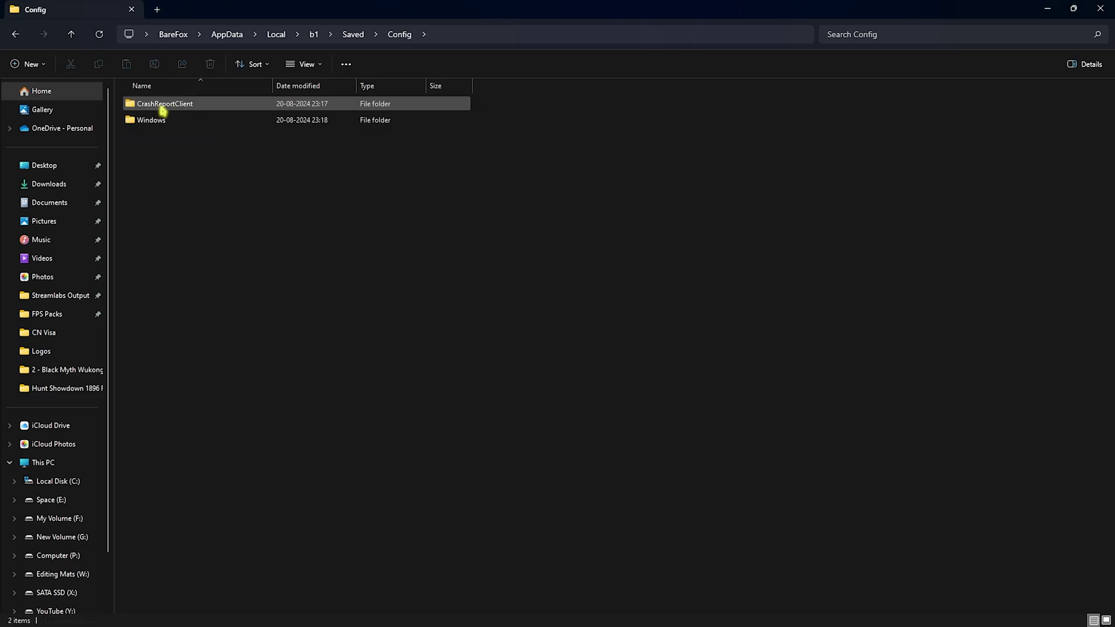
{"action": "double_click", "coordinate": [164, 119]}
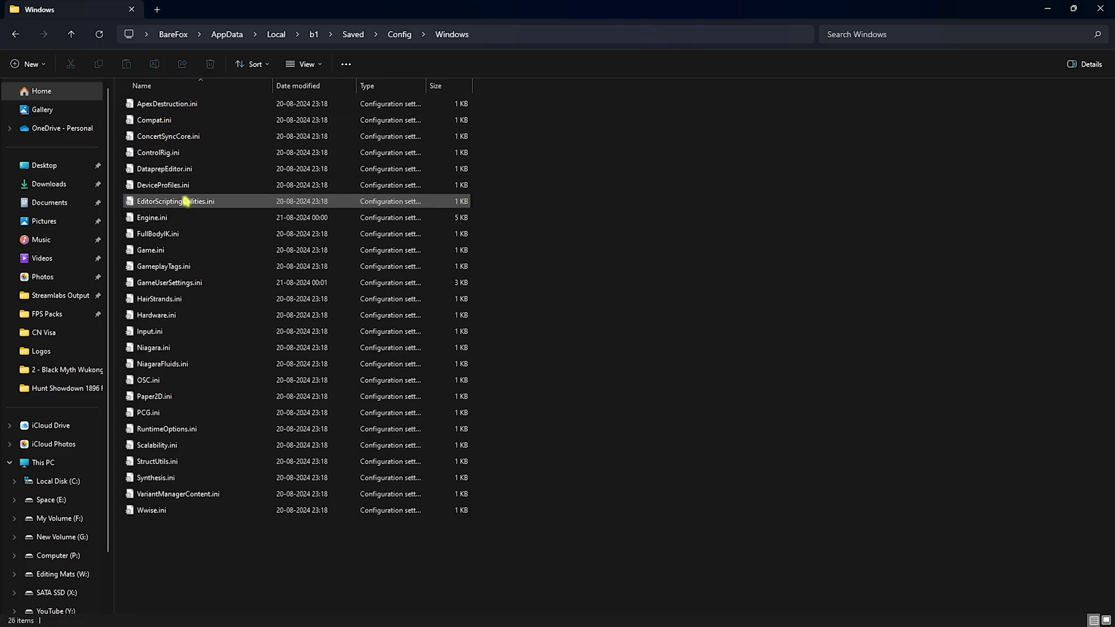
Open GameUserSettings.ini in Notepad
{"action": "left_click", "coordinate": [167, 283]}
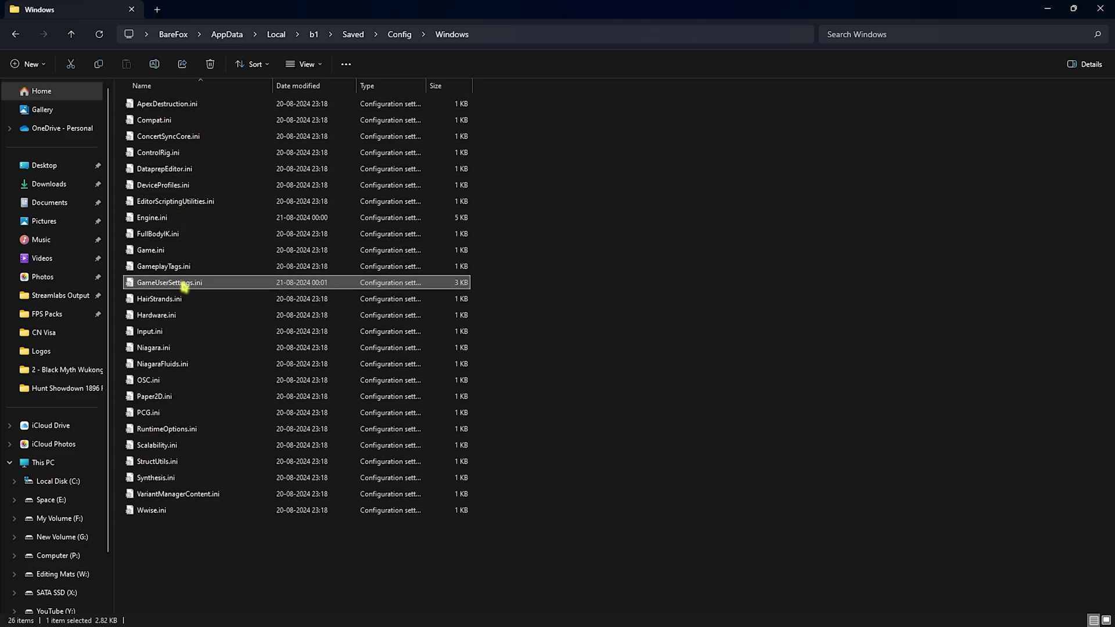
{"action": "right_click", "coordinate": [184, 287]}
{"action": "mouse_move", "coordinate": [255, 341]}
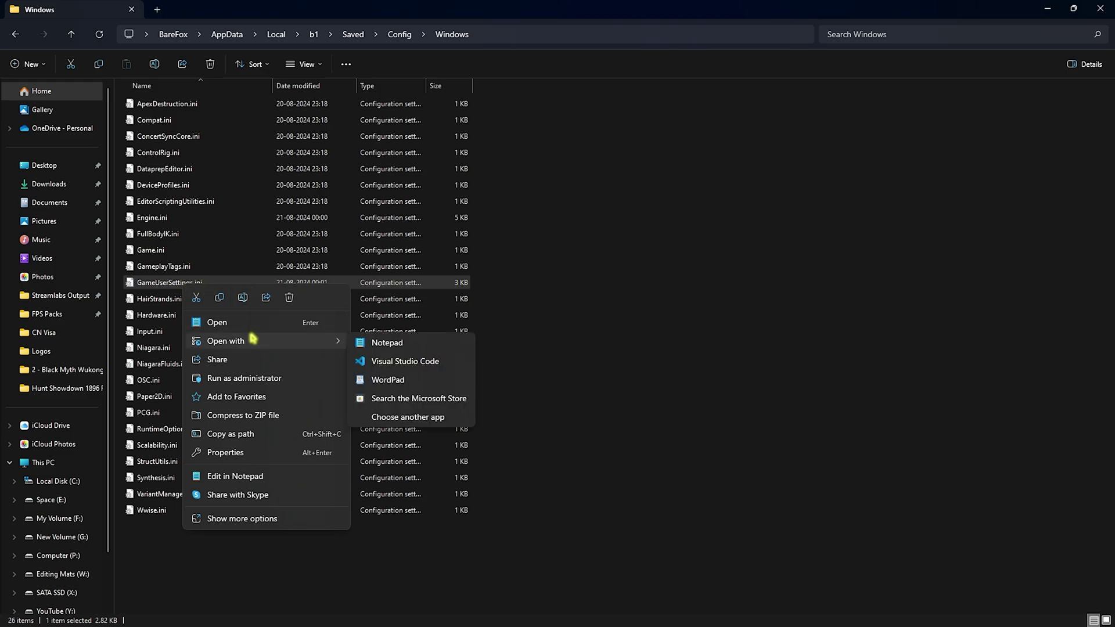
{"action": "left_click", "coordinate": [400, 347]}
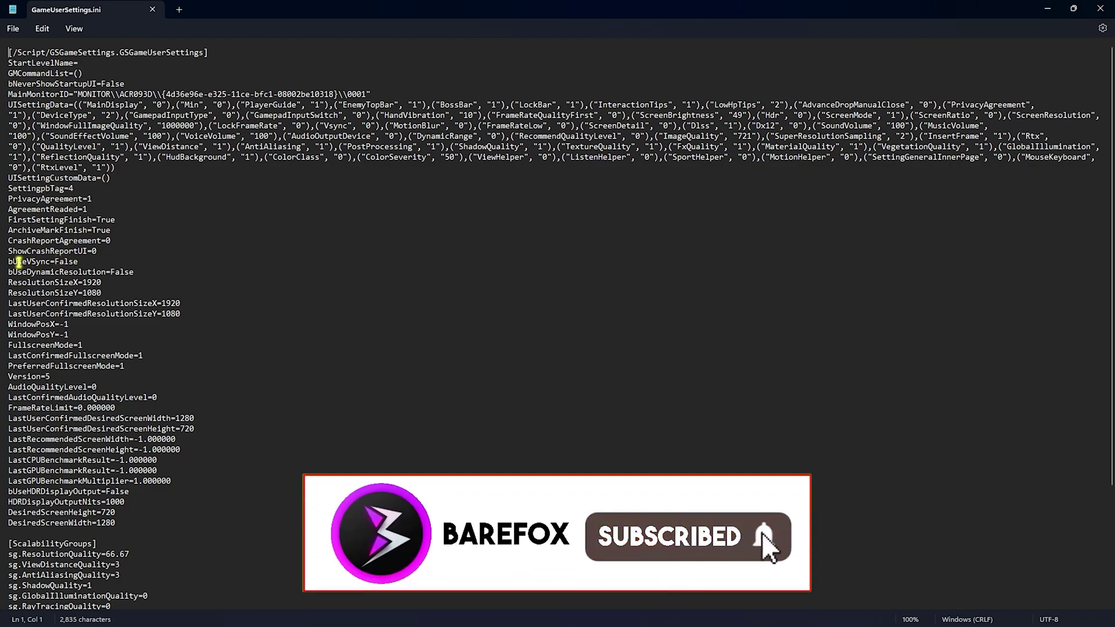
Confirm bUseVSync=False, FullscreenMode=1 and AudioQualityLevel=0 in GameUserSettings.ini without changing them
{"action": "left_click_drag", "start_coordinate": [13, 261], "coordinate": [47, 264]}
{"action": "left_click", "coordinate": [47, 264]}
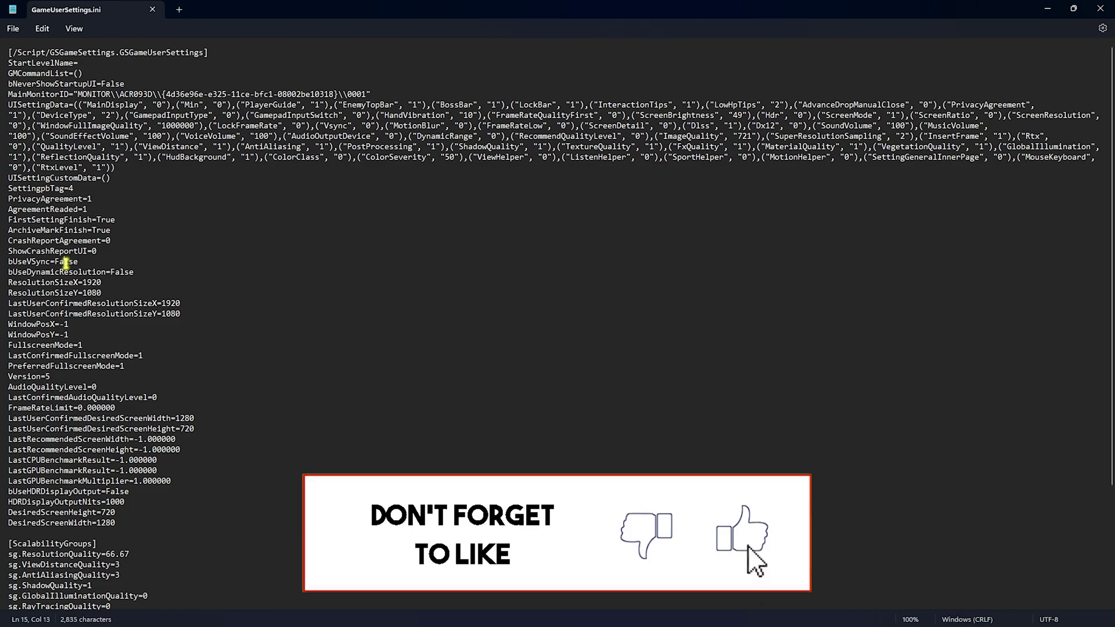
{"action": "double_click", "coordinate": [65, 263]}
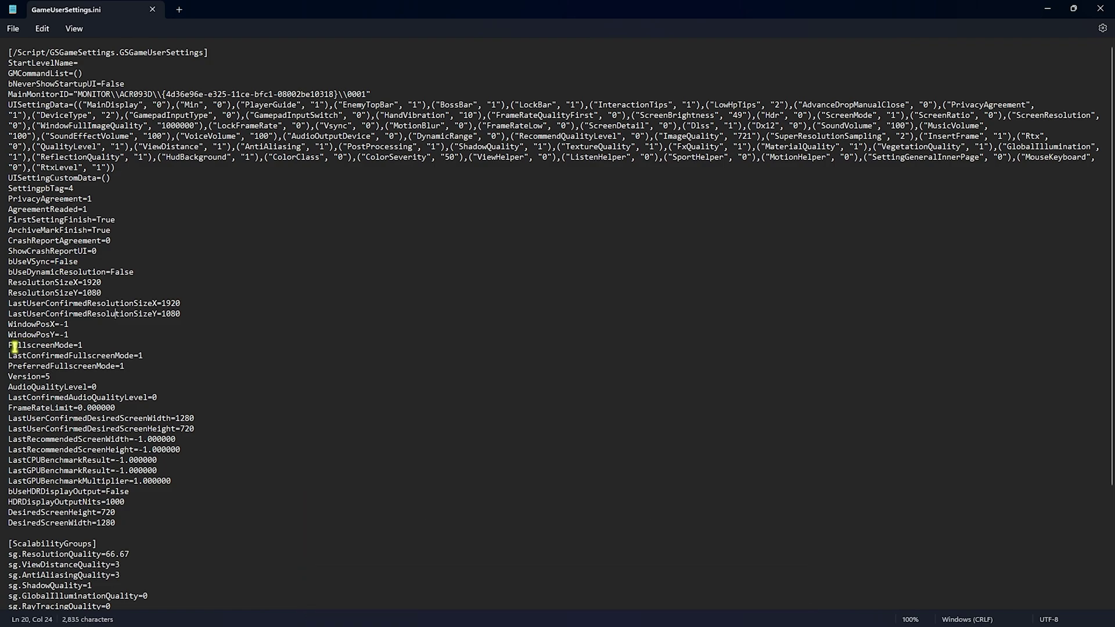
{"action": "left_click_drag", "start_coordinate": [11, 348], "coordinate": [72, 349]}
{"action": "left_click", "coordinate": [72, 349]}
{"action": "left_click", "coordinate": [82, 346]}
{"action": "scroll", "coordinate": [107, 301], "scroll_direction": "down", "scroll_amount": 1}
{"action": "left_click_drag", "start_coordinate": [9, 346], "coordinate": [84, 346]}
{"action": "left_click", "coordinate": [84, 347]}
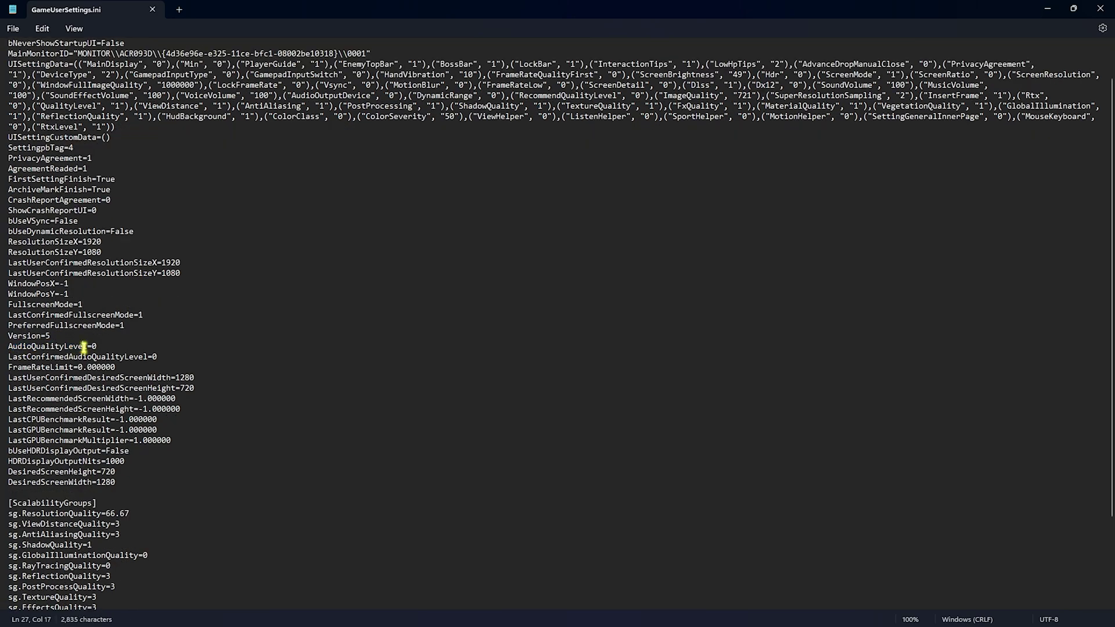
{"action": "left_click", "coordinate": [99, 347]}
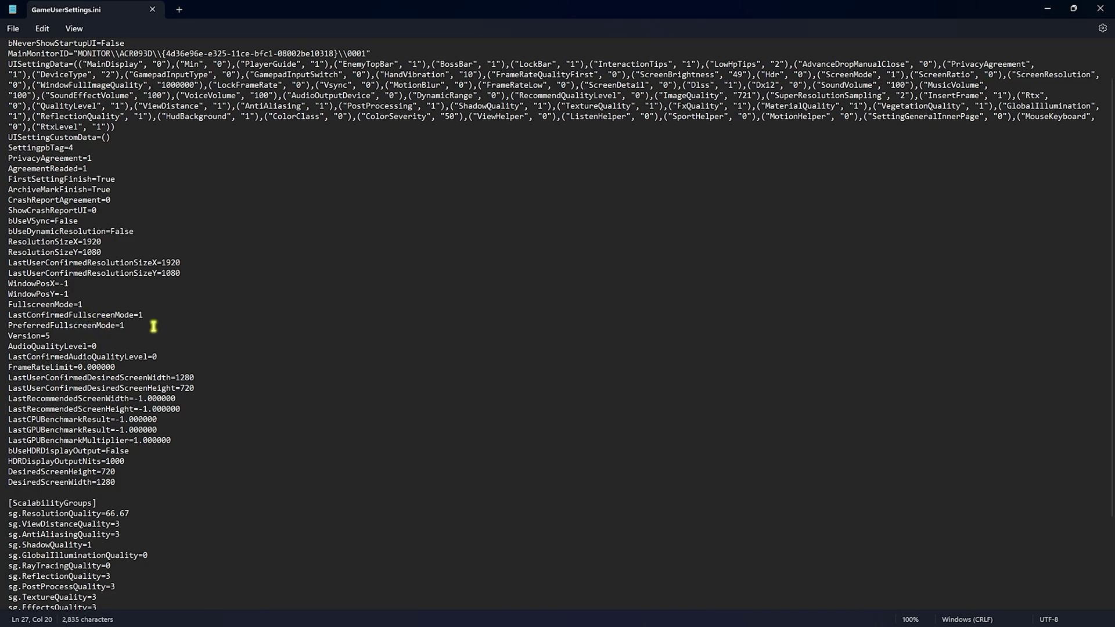
Change sg.ResolutionQuality under [ScalabilityGroups] to 70
{"action": "scroll", "coordinate": [211, 374], "scroll_direction": "down", "scroll_amount": 4}
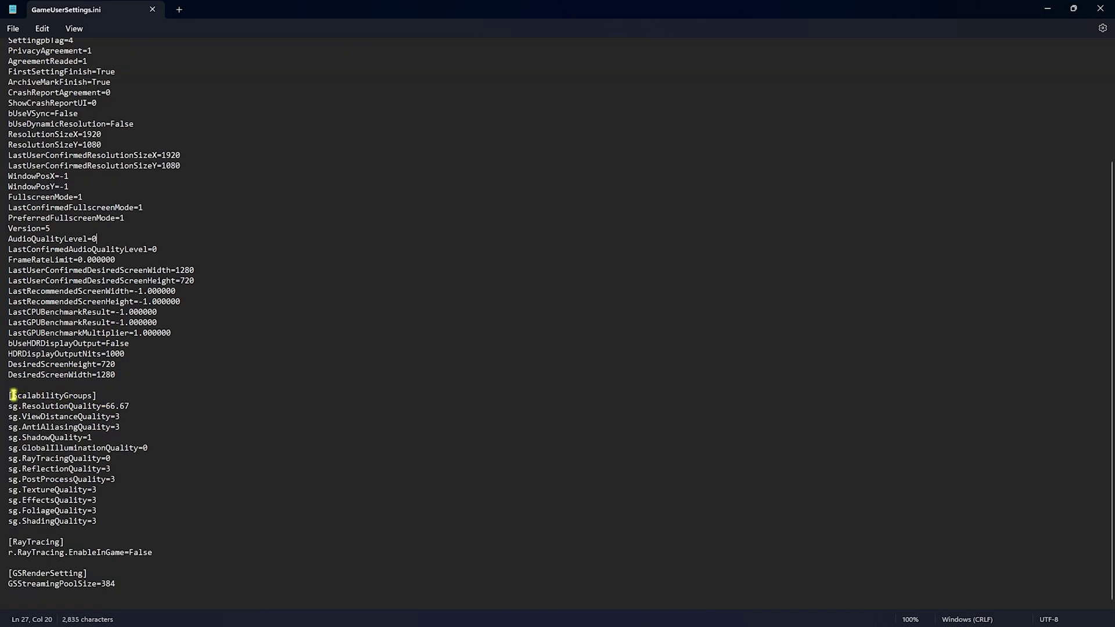
{"action": "left_click_drag", "start_coordinate": [9, 395], "coordinate": [91, 396]}
{"action": "left_click", "coordinate": [88, 395]}
{"action": "left_click_drag", "start_coordinate": [23, 406], "coordinate": [116, 407]}
{"action": "key", "text": "End"}
{"action": "left_click_drag", "start_coordinate": [108, 407], "coordinate": [129, 408]}
{"action": "key", "text": "Right"}
{"action": "key", "text": "BackSpace"}
{"action": "key", "text": "BackSpace"}
{"action": "key", "text": "BackSpace"}
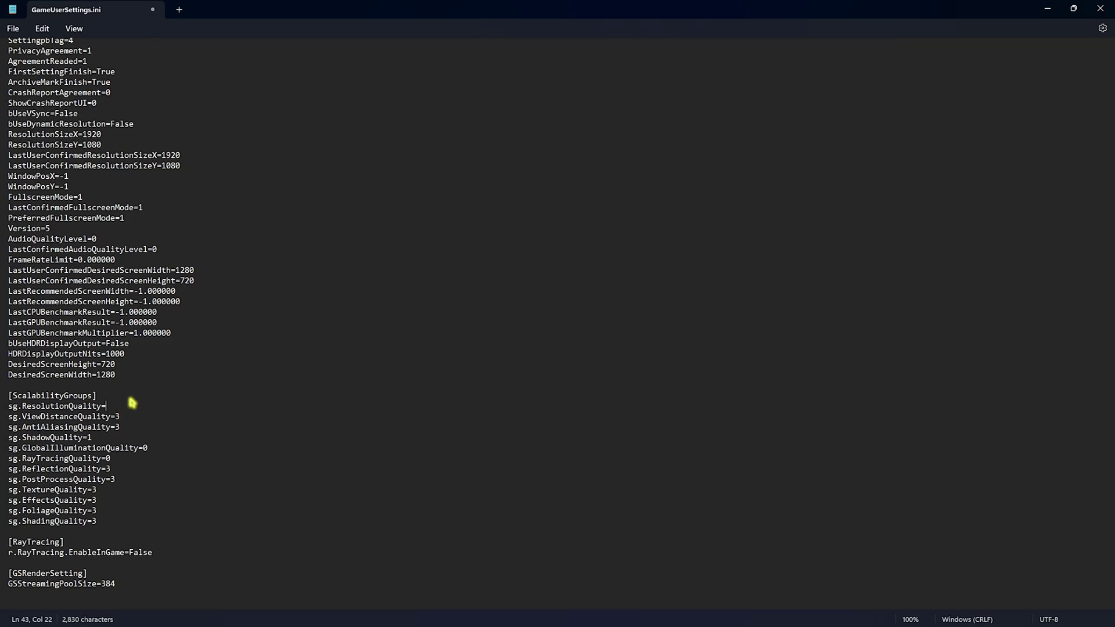
{"action": "type", "text": "70"}
Set ViewDistance 2, AntiAliasing 3, Shadow 0, Reflection 0, and PostProcess through Shading to 1
{"action": "left_click_drag", "start_coordinate": [115, 417], "coordinate": [121, 419]}
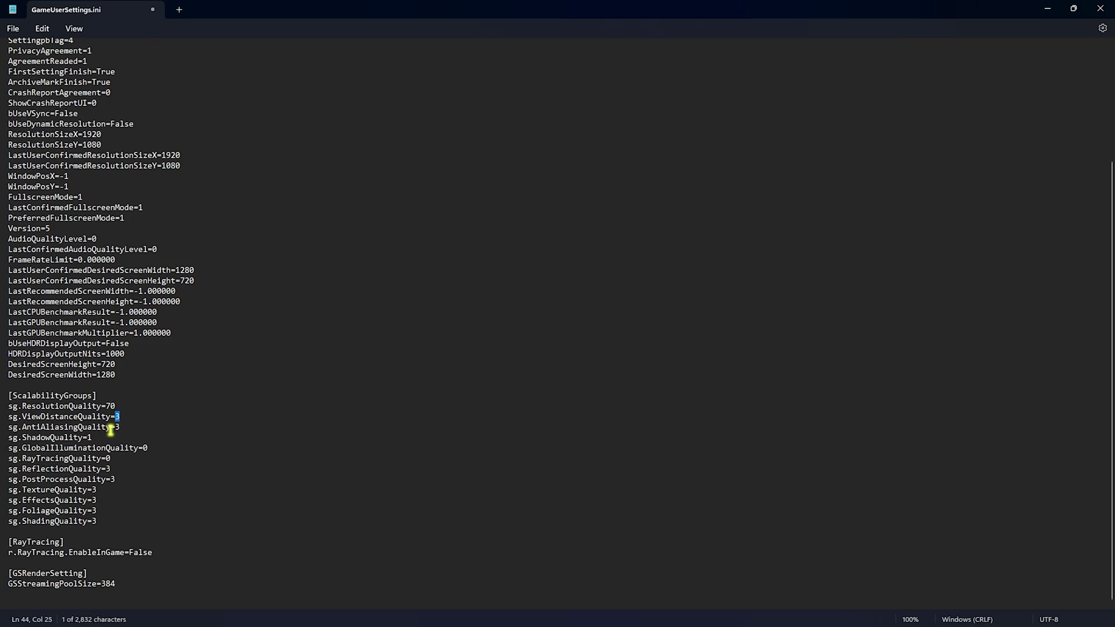
{"action": "type", "text": "2"}
{"action": "left_click_drag", "start_coordinate": [114, 428], "coordinate": [120, 429]}
{"action": "type", "text": "3"}
{"action": "left_click_drag", "start_coordinate": [88, 437], "coordinate": [94, 437]}
{"action": "type", "text": "0"}
{"action": "left_click_drag", "start_coordinate": [107, 468], "coordinate": [111, 470]}
{"action": "type", "text": "0"}
{"action": "left_click_drag", "start_coordinate": [109, 479], "coordinate": [105, 516]}
{"action": "type", "text": "1111"}
{"action": "left_click", "coordinate": [94, 521]}
{"action": "key", "text": "Delete"}
{"action": "type", "text": "1"}
Save GameUserSettings.ini, close Notepad, mark the file Read-only, and show the desktop
{"action": "key", "text": "ctrl+s"}
{"action": "left_click", "coordinate": [1098, 6]}
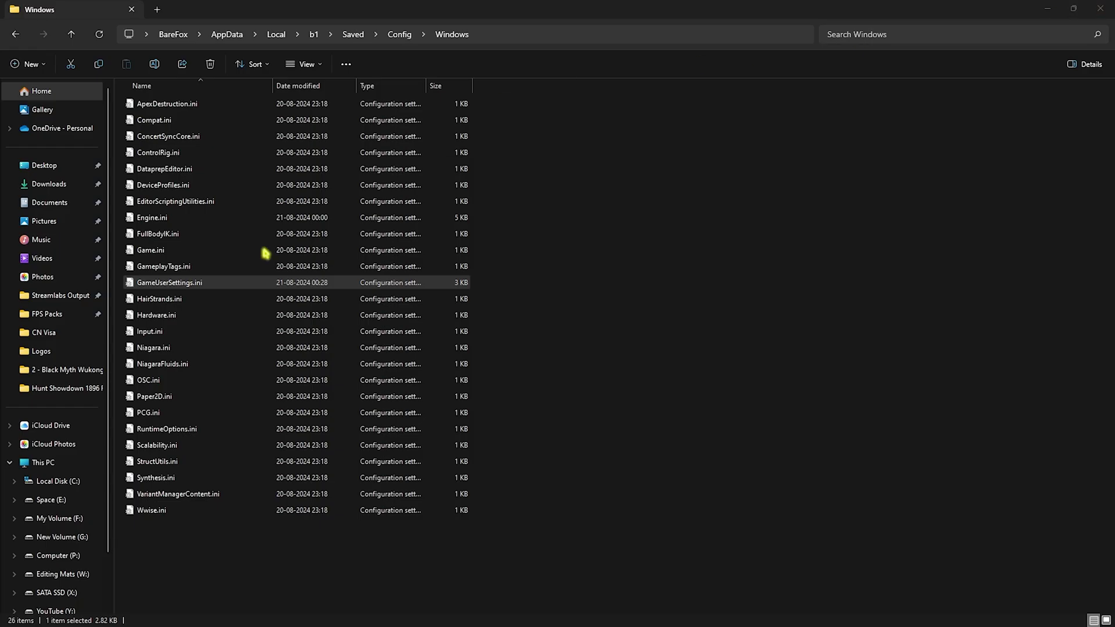
{"action": "right_click", "coordinate": [354, 282]}
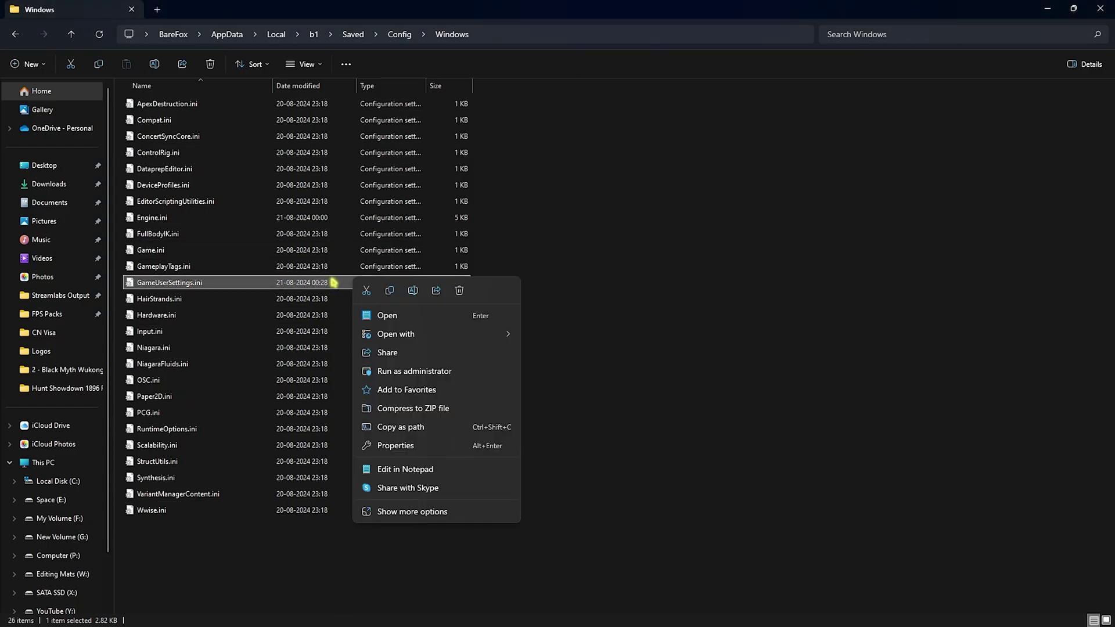
{"action": "left_click", "coordinate": [397, 447]}
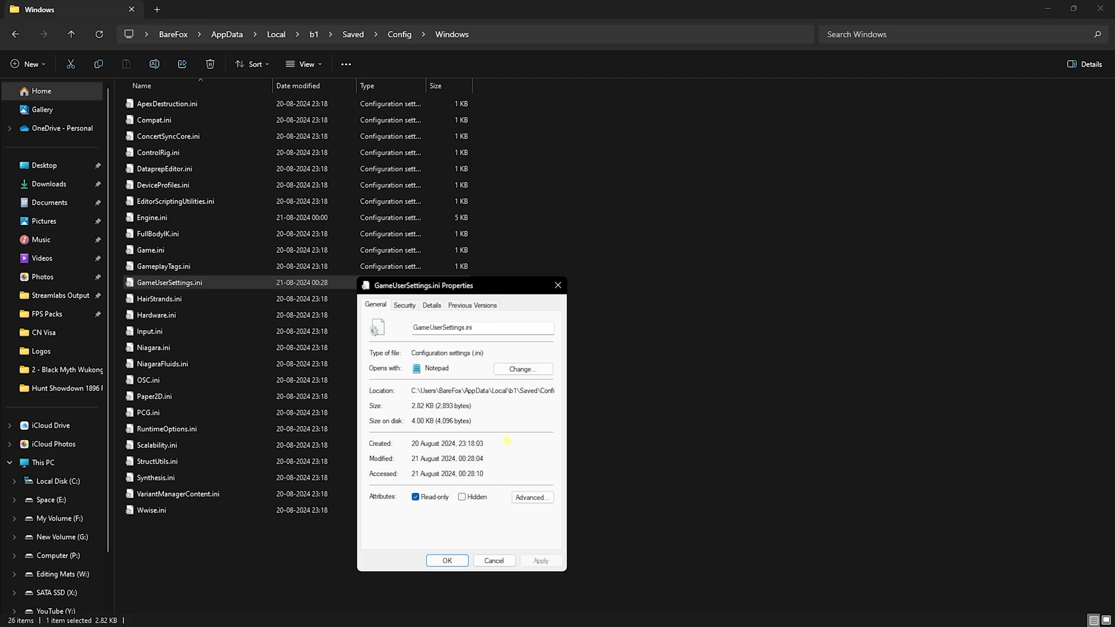
{"action": "left_click", "coordinate": [558, 285]}
{"action": "key", "text": "super+d"}
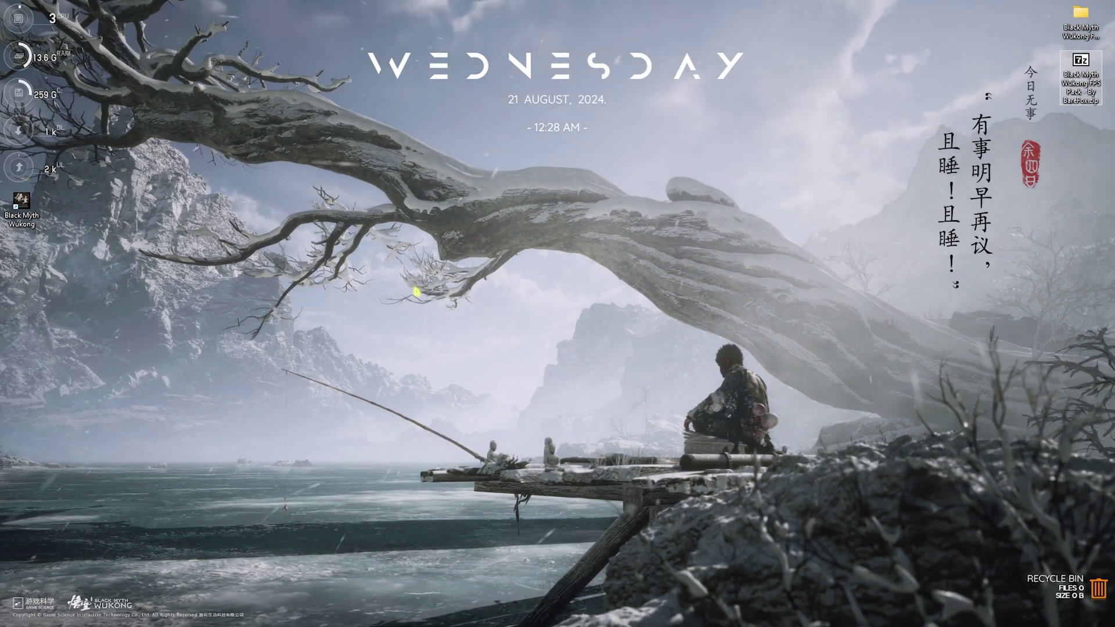
Open services.msc and set the SysMain service's startup type to Disabled
{"action": "key", "text": "super+r"}
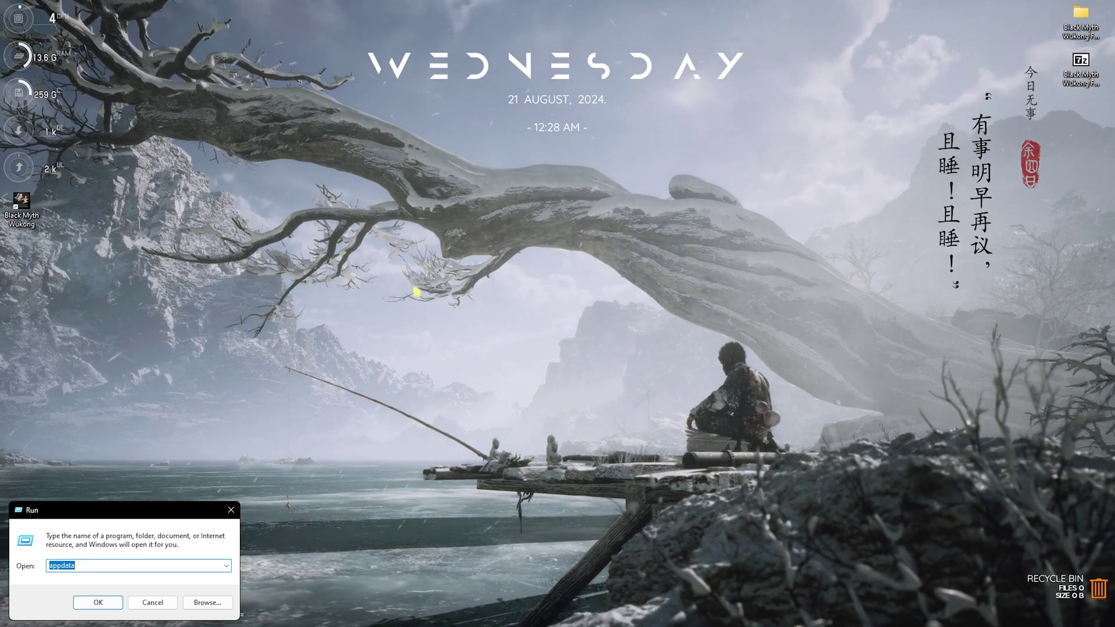
{"action": "type", "text": "service"}
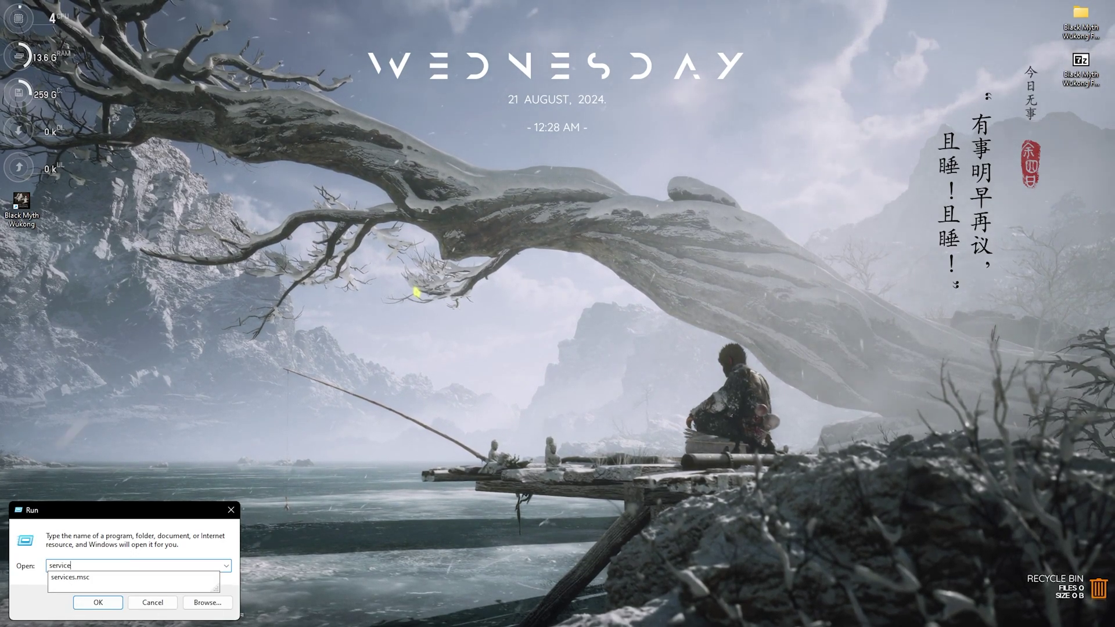
{"action": "type", "text": "s.msc"}
{"action": "key", "text": "Return"}
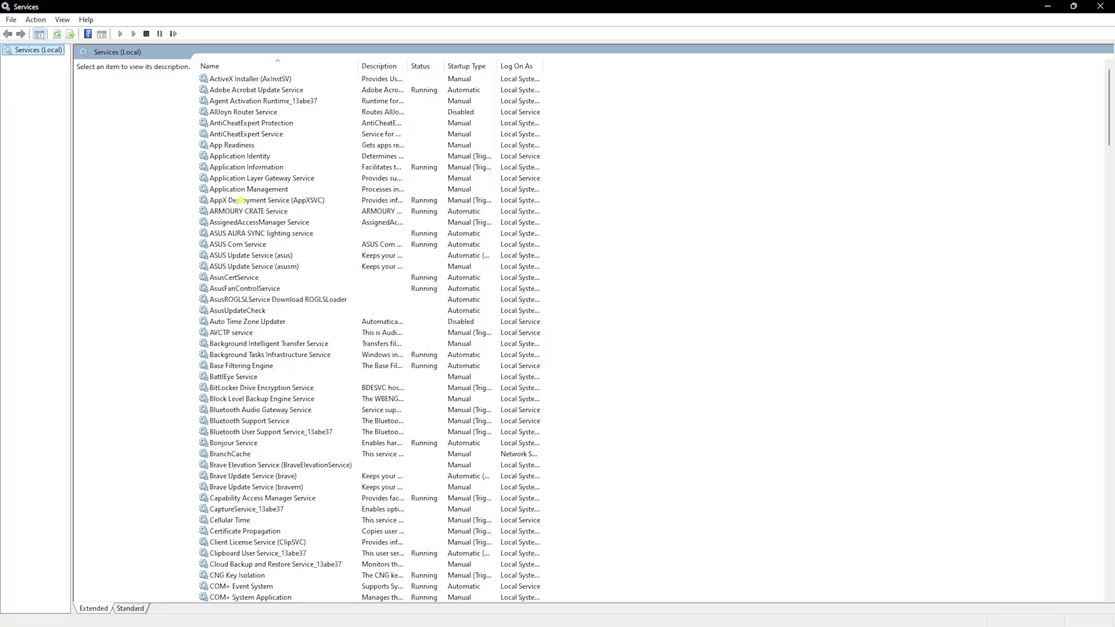
{"action": "left_click", "coordinate": [265, 178]}
{"action": "key", "text": "s"}
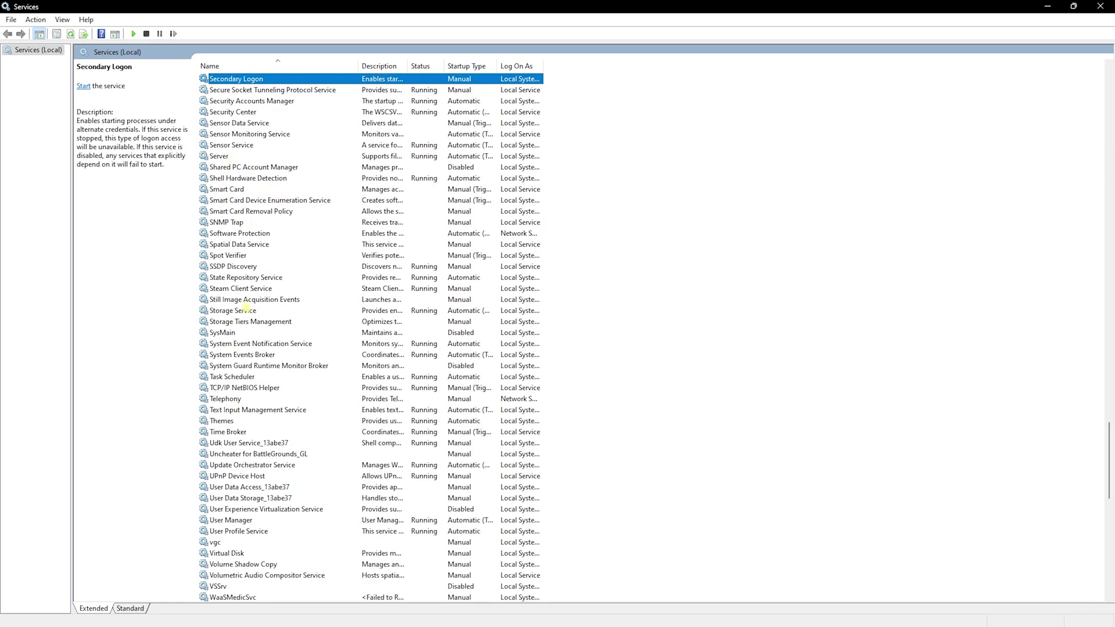
{"action": "left_click", "coordinate": [229, 334]}
{"action": "right_click", "coordinate": [238, 333]}
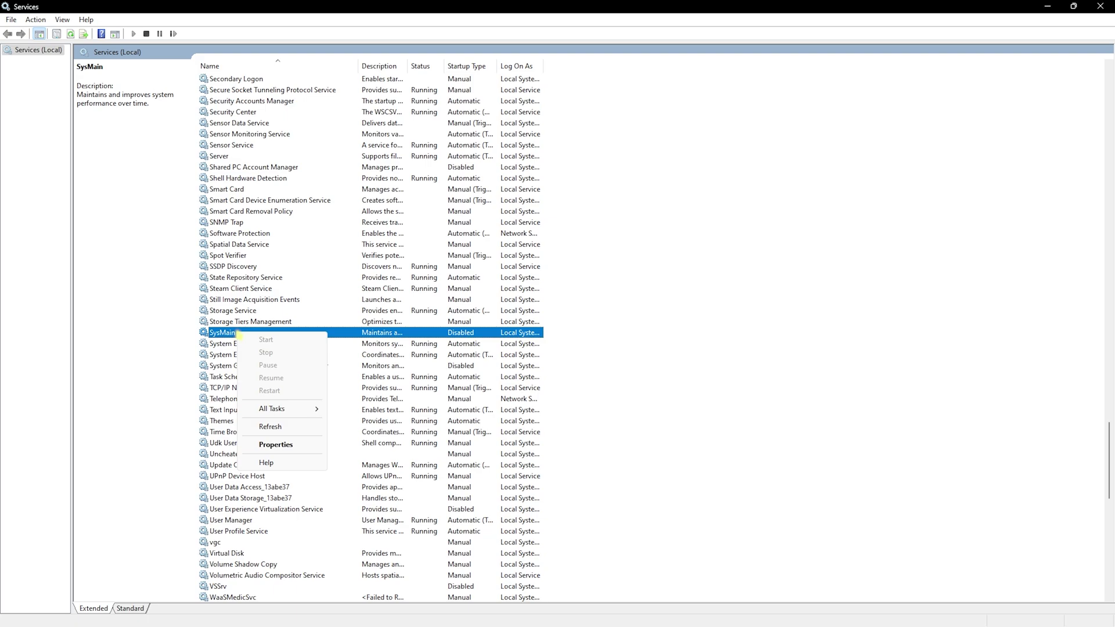
{"action": "left_click", "coordinate": [270, 444]}
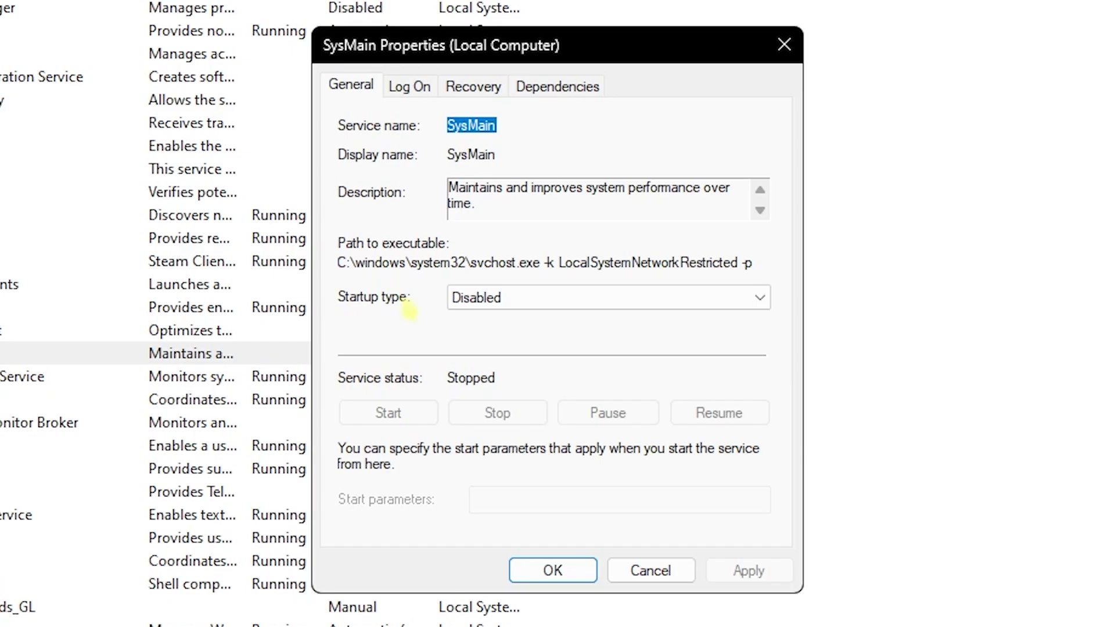
{"action": "left_click", "coordinate": [500, 298]}
{"action": "left_click", "coordinate": [465, 367]}
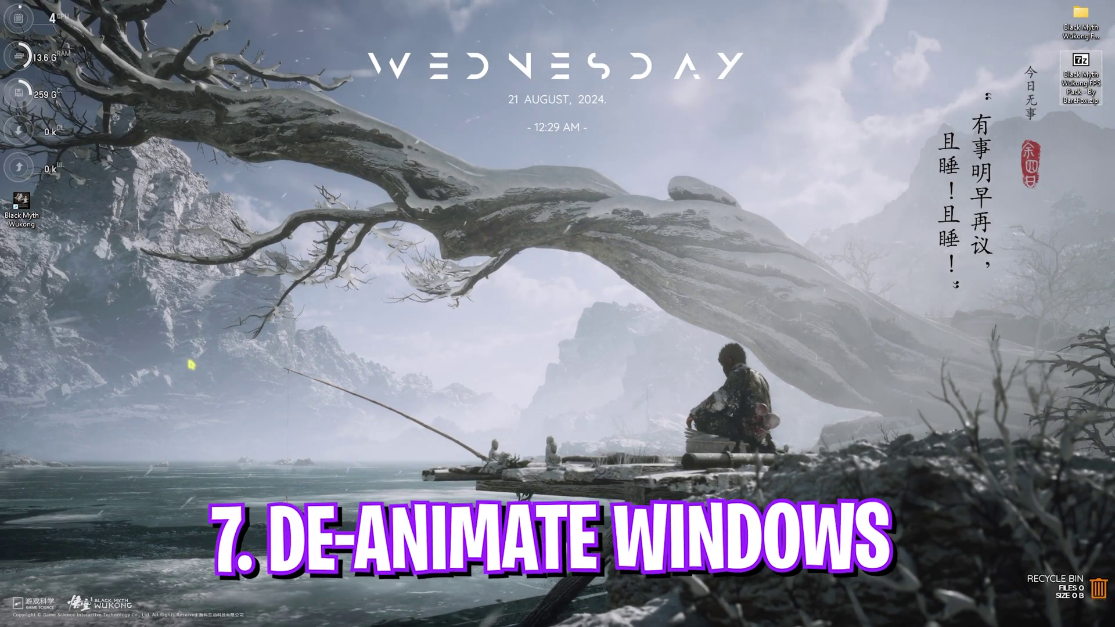
Open the Windows appearance and performance settings and choose Adjust for best performance
{"action": "key", "text": "super"}
{"action": "type", "text": "adjust the appearance and performance of windows"}
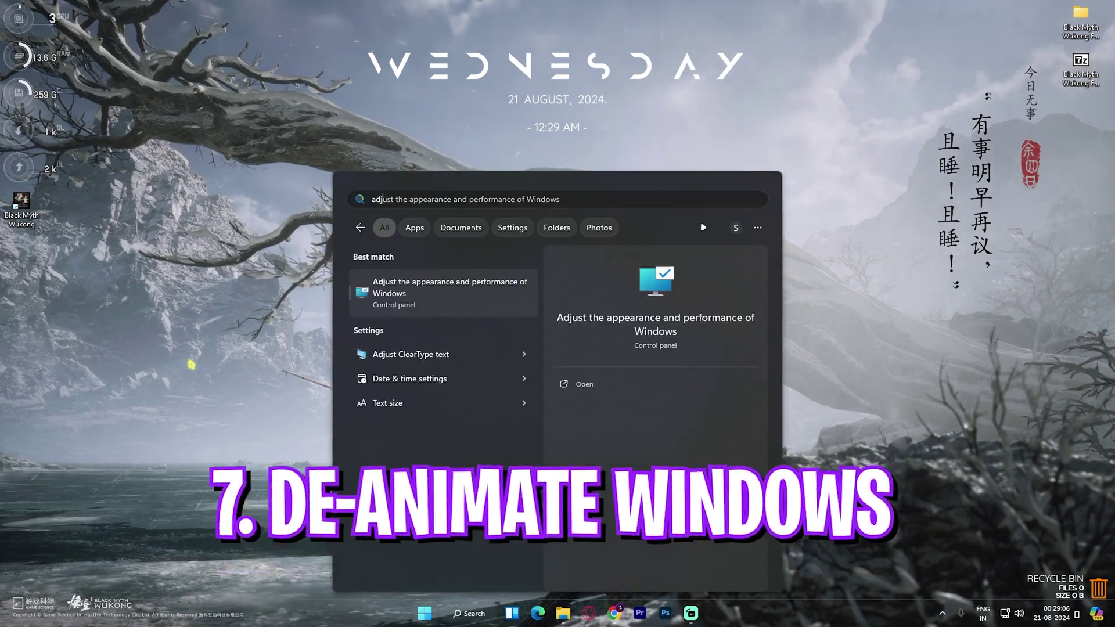
{"action": "key", "text": "Return"}
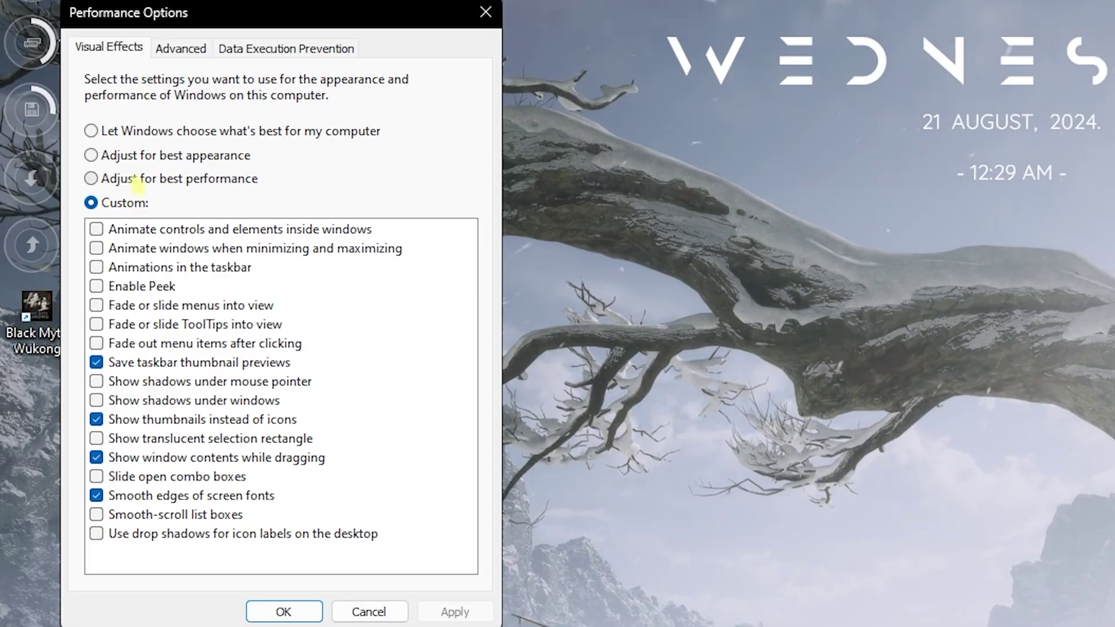
{"action": "left_click", "coordinate": [76, 131]}
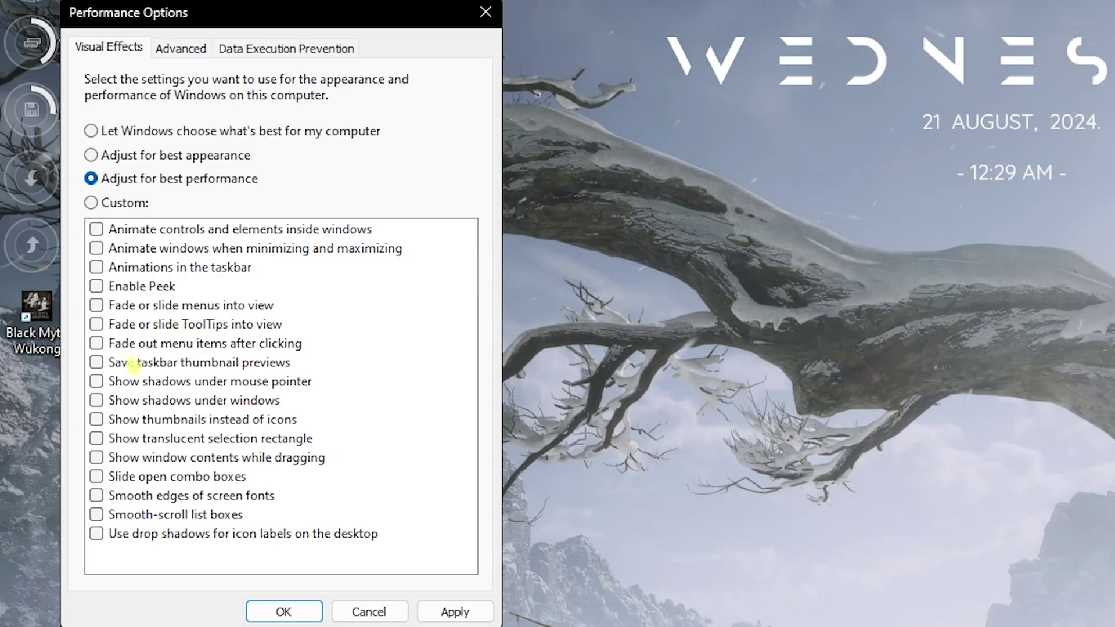
Re-enable taskbar thumbnail previews, thumbnails instead of icons, smooth screen fonts and window contents while dragging
{"action": "left_click", "coordinate": [125, 363]}
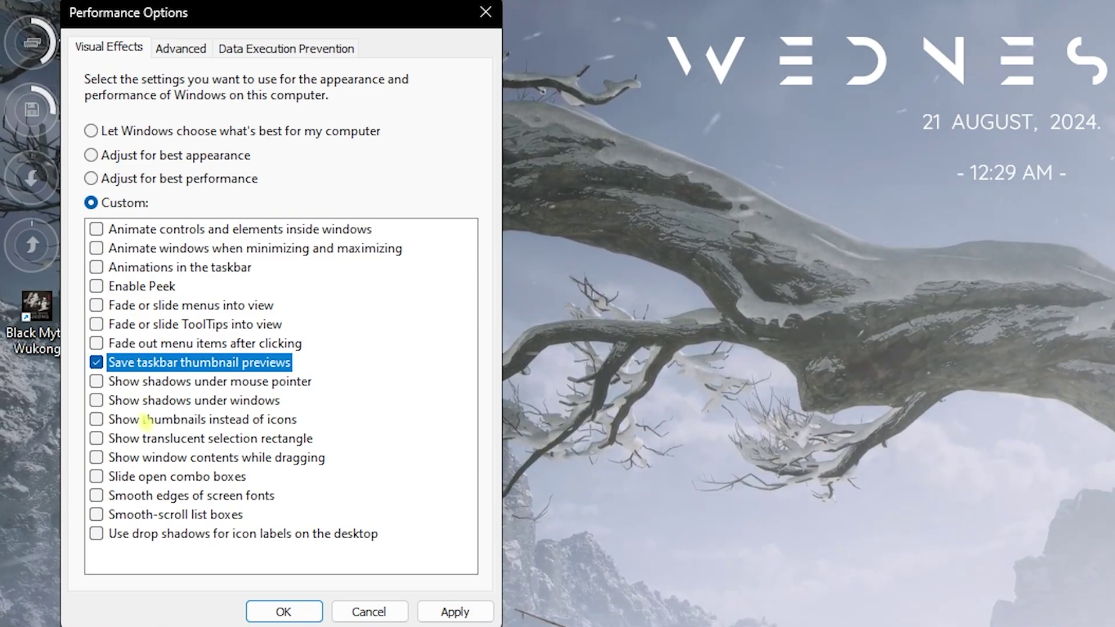
{"action": "left_click", "coordinate": [149, 421]}
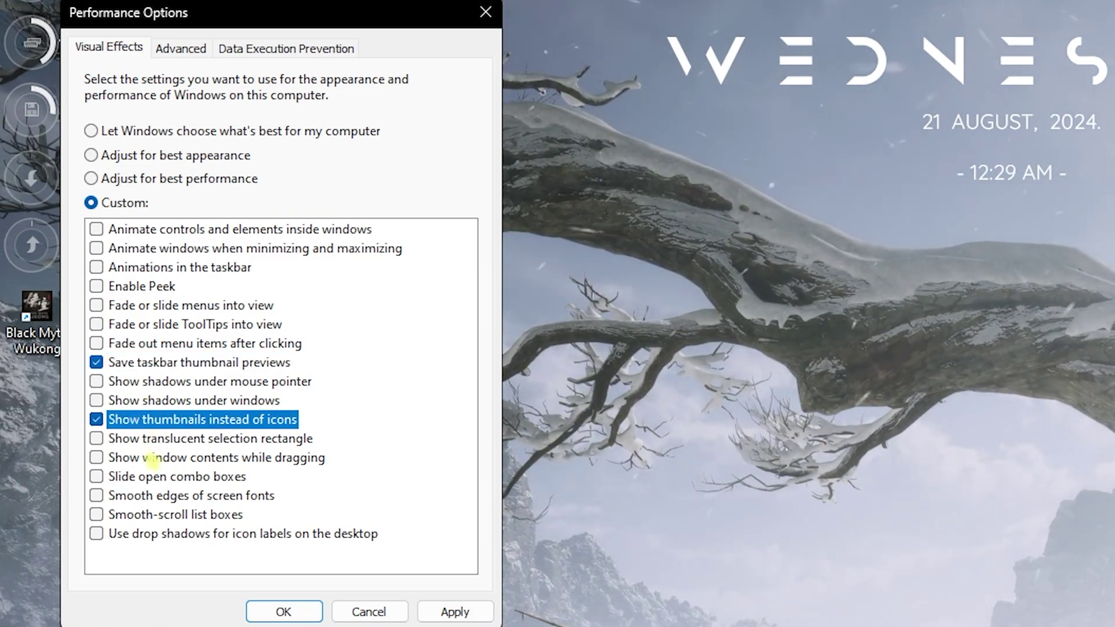
{"action": "left_click", "coordinate": [139, 499]}
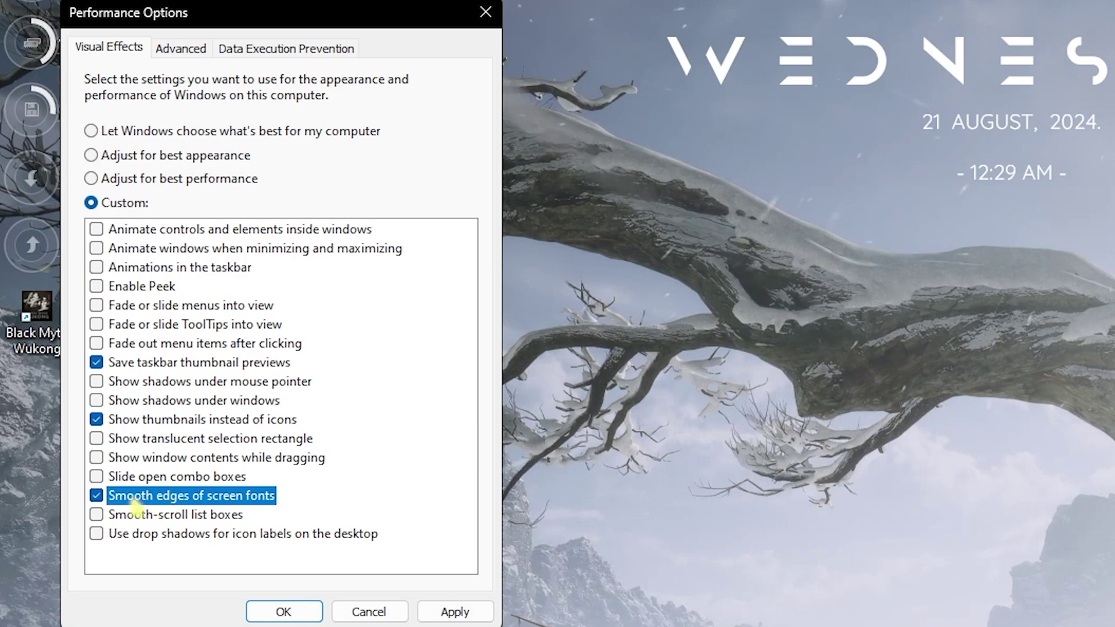
{"action": "left_click", "coordinate": [162, 459]}
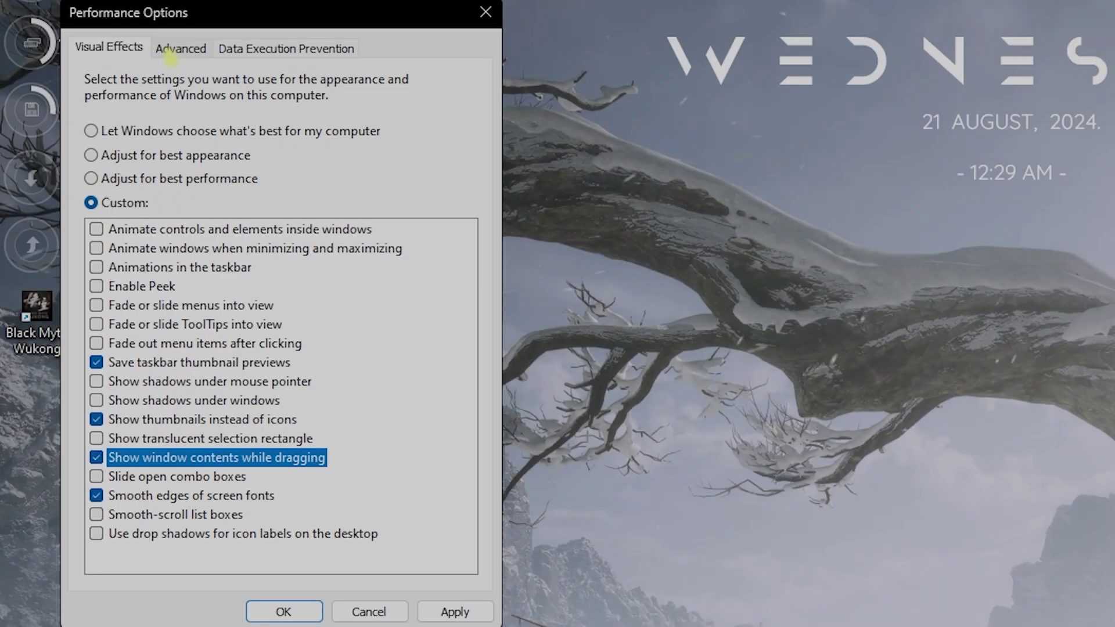
{"action": "left_click", "coordinate": [170, 52]}
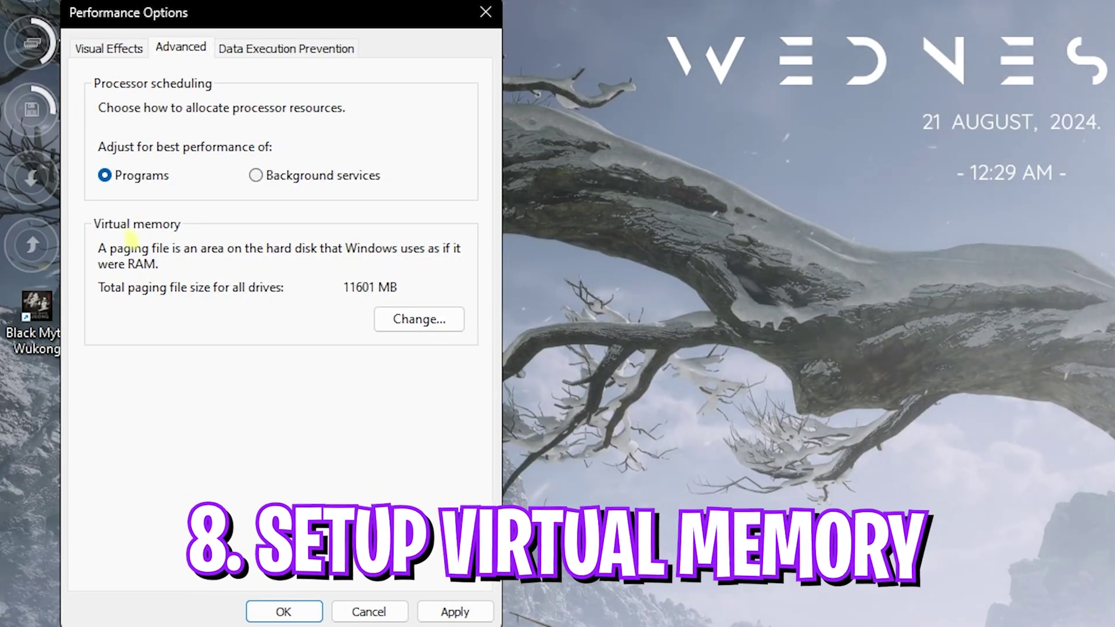
Open the Virtual Memory settings and launch Calculator from Start search
{"action": "left_click", "coordinate": [415, 319]}
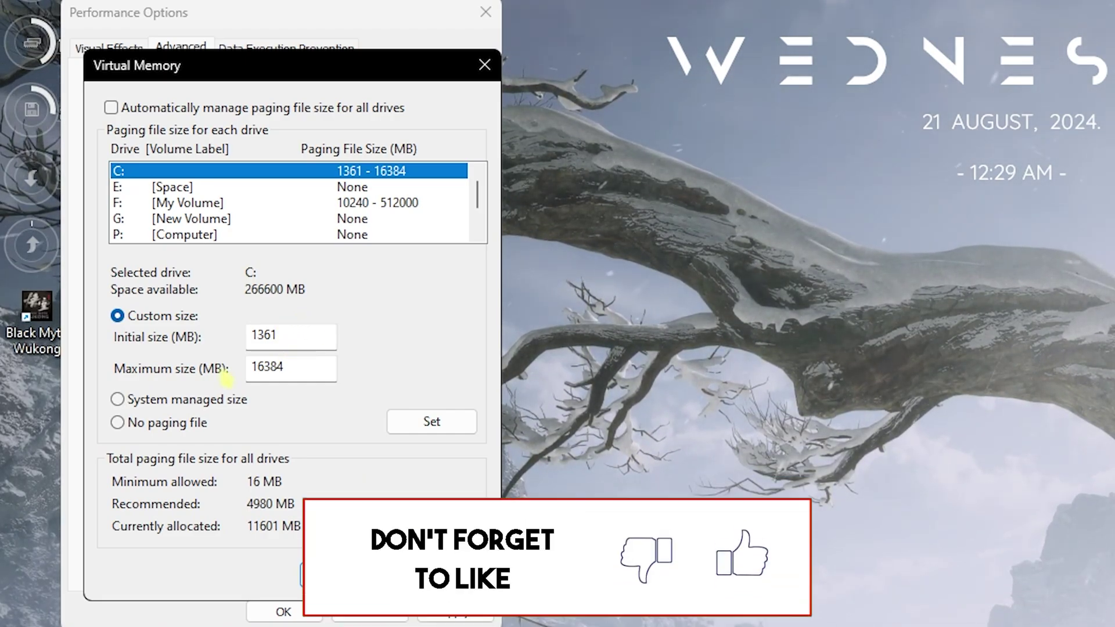
{"action": "key", "text": "super"}
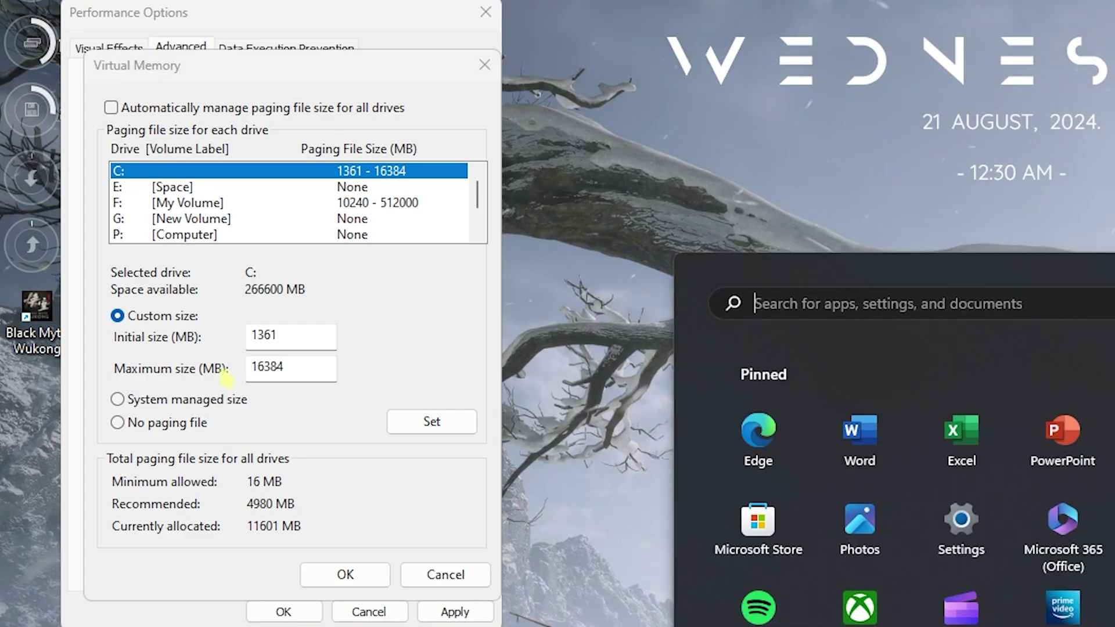
{"action": "type", "text": "control Panel"}
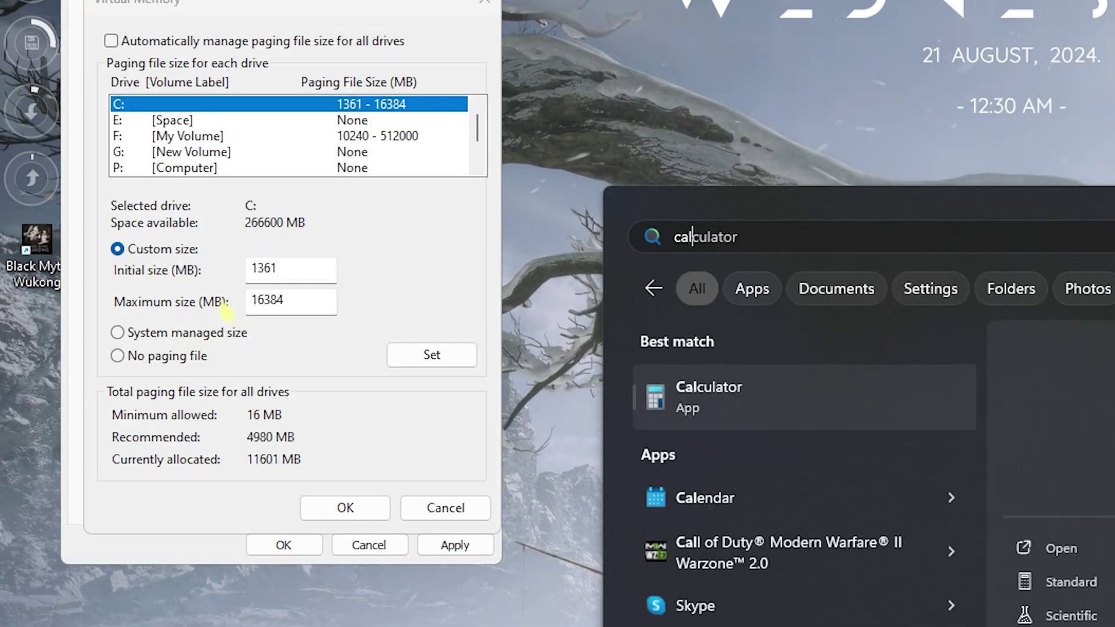
{"action": "key", "text": "Return"}
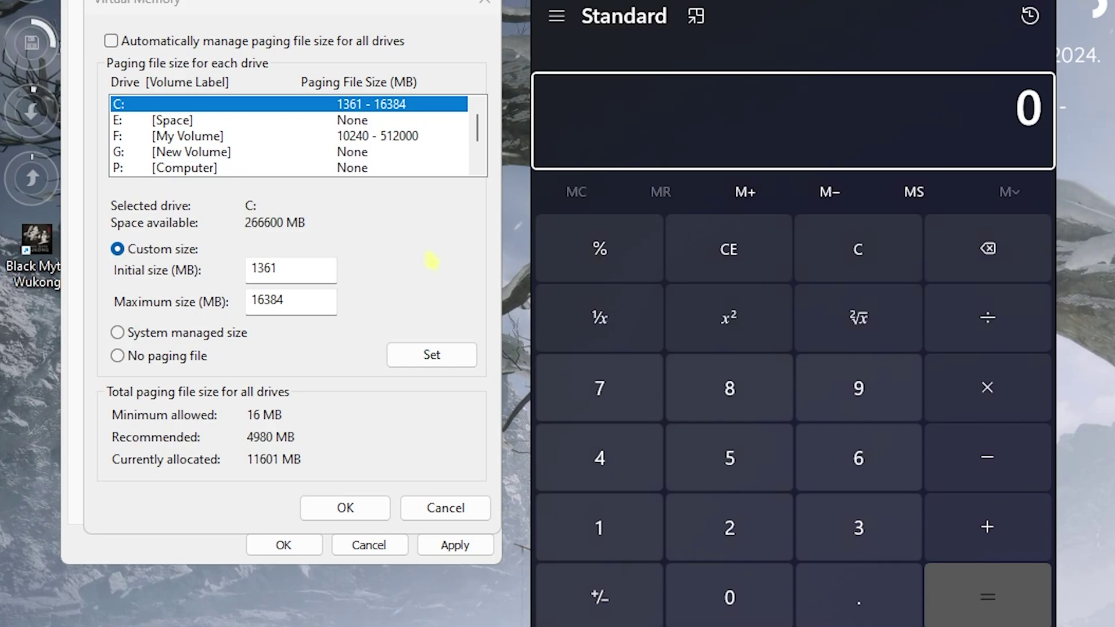
Compute 32 × 1024 = 32768 in Calculator
{"action": "left_click", "coordinate": [834, 523]}
{"action": "left_click", "coordinate": [730, 527]}
{"action": "left_click", "coordinate": [987, 388]}
{"action": "left_click", "coordinate": [600, 527]}
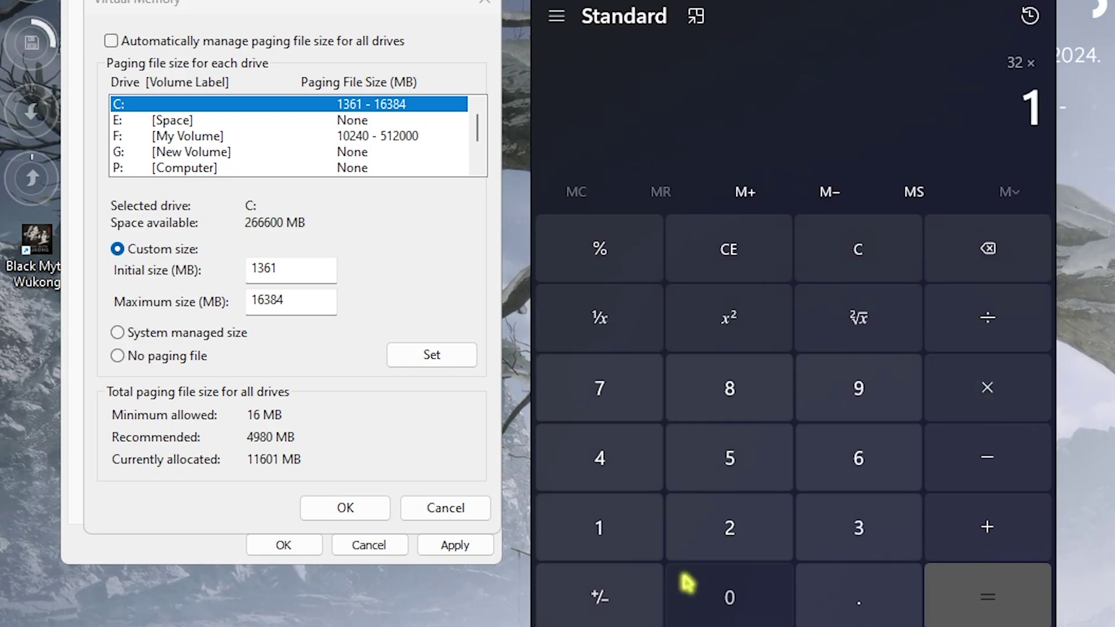
{"action": "left_click", "coordinate": [730, 597]}
{"action": "left_click", "coordinate": [729, 527]}
{"action": "left_click", "coordinate": [599, 457]}
{"action": "left_click", "coordinate": [1001, 592]}
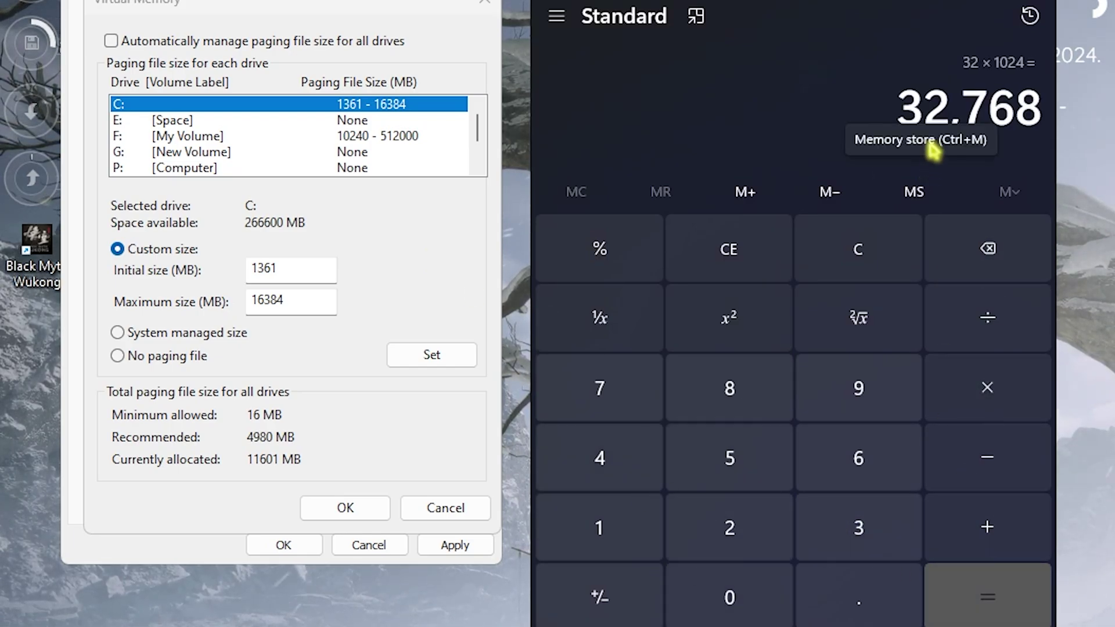
Halve 32768 to 16384 and confirm a 1361–16384 MB custom paging file on C:
{"action": "left_click", "coordinate": [953, 321]}
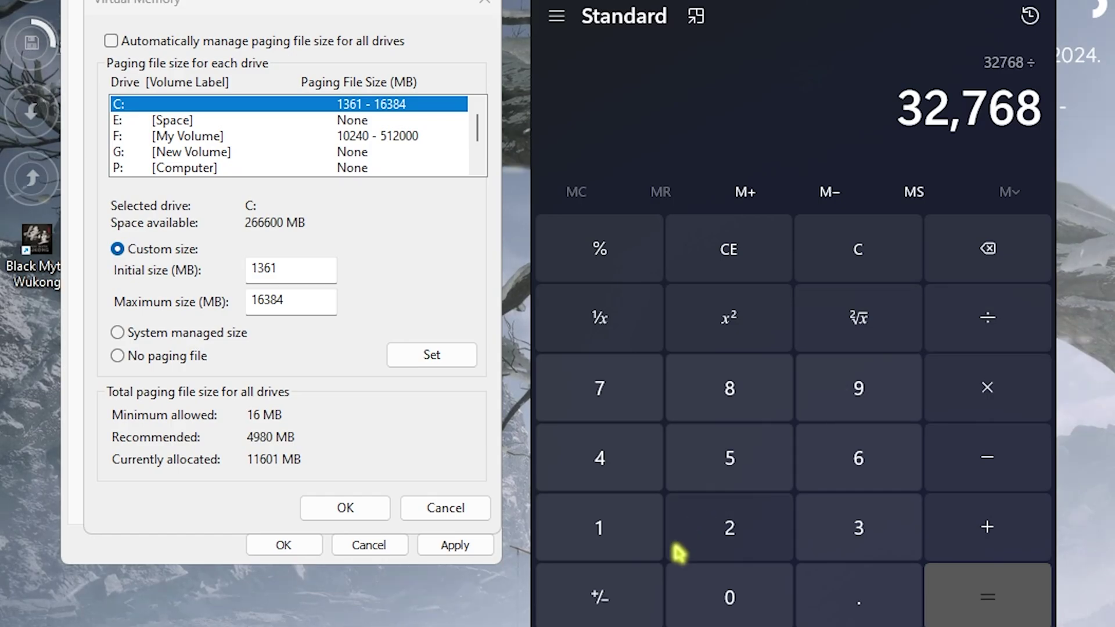
{"action": "left_click", "coordinate": [679, 549]}
{"action": "left_click", "coordinate": [966, 597]}
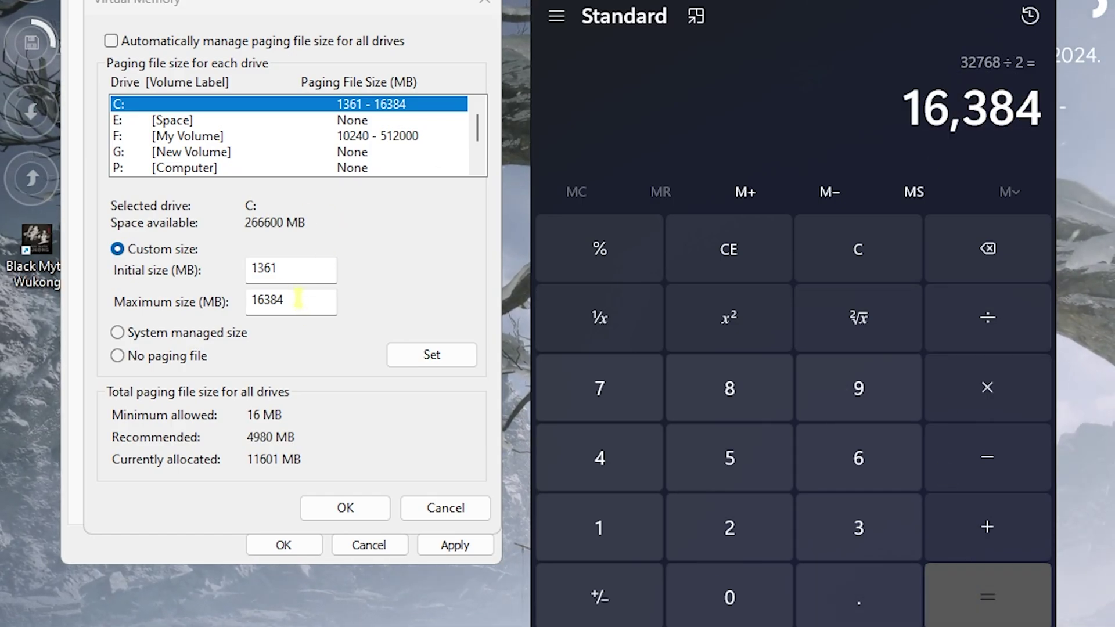
{"action": "left_click", "coordinate": [1042, 2]}
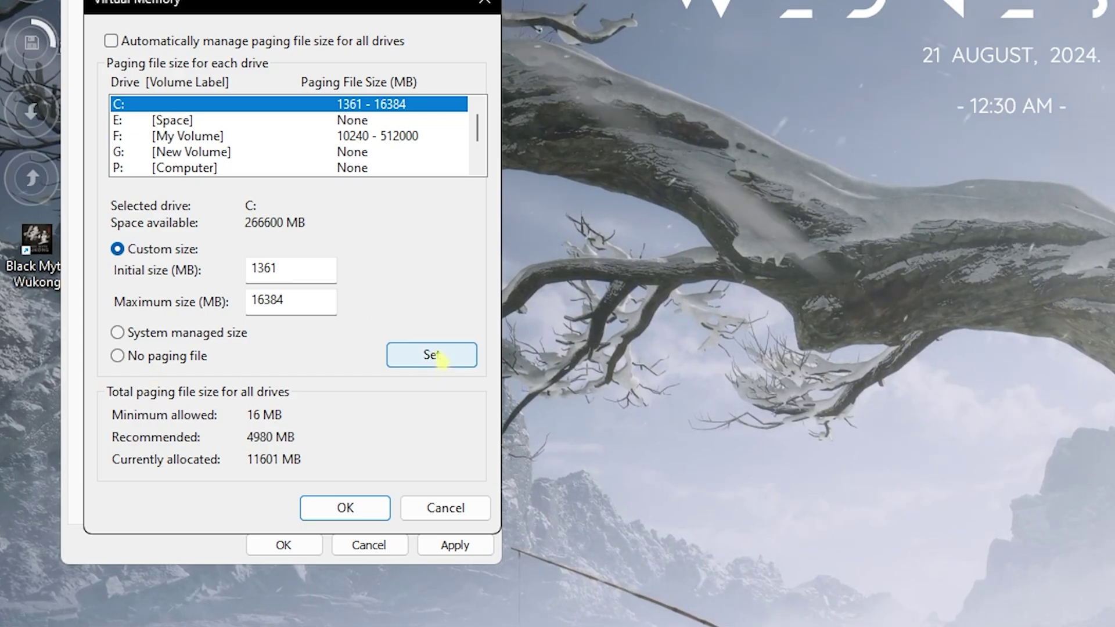
{"action": "left_click", "coordinate": [347, 510]}
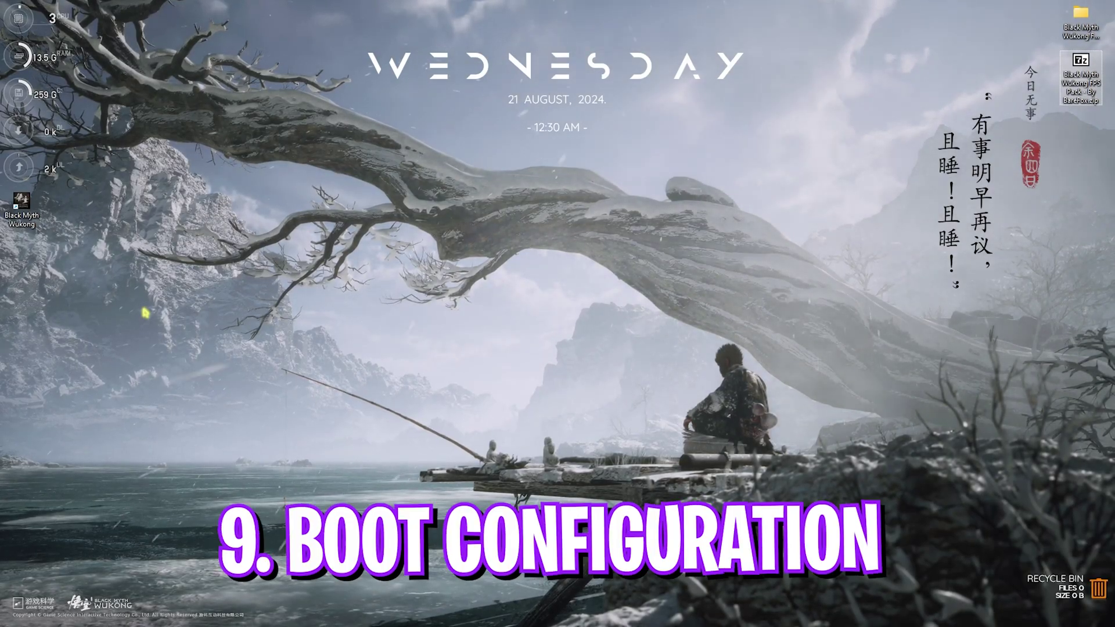
{"action": "key", "text": "super"}
Open System Configuration via a 'sys' search and go to its Boot settings
{"action": "type", "text": "sys"}
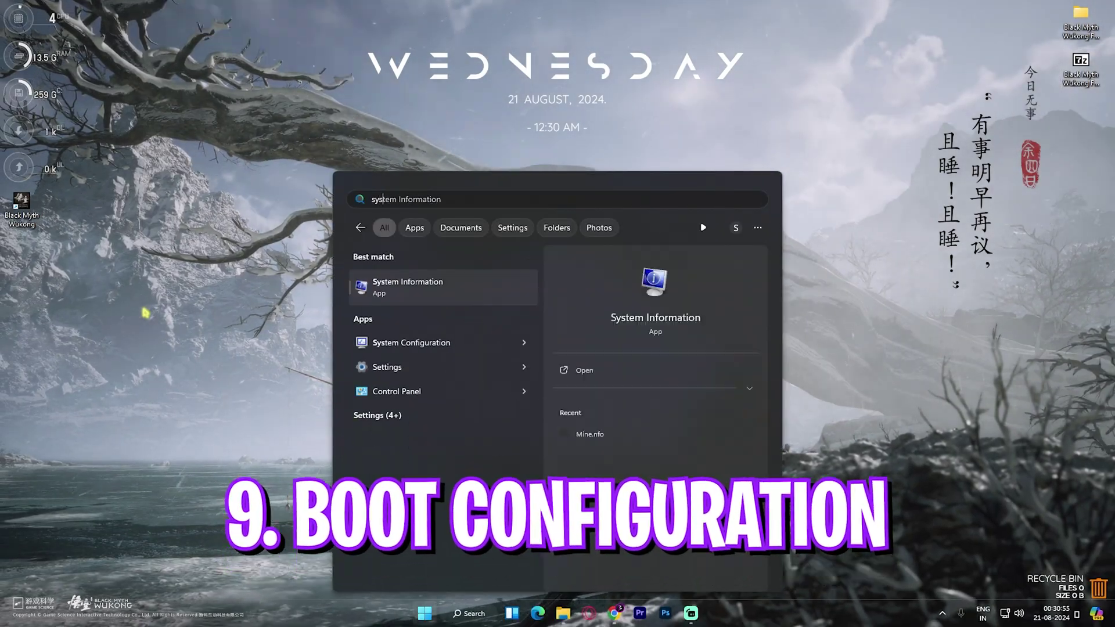
{"action": "left_click", "coordinate": [381, 343]}
{"action": "left_click", "coordinate": [232, 84]}
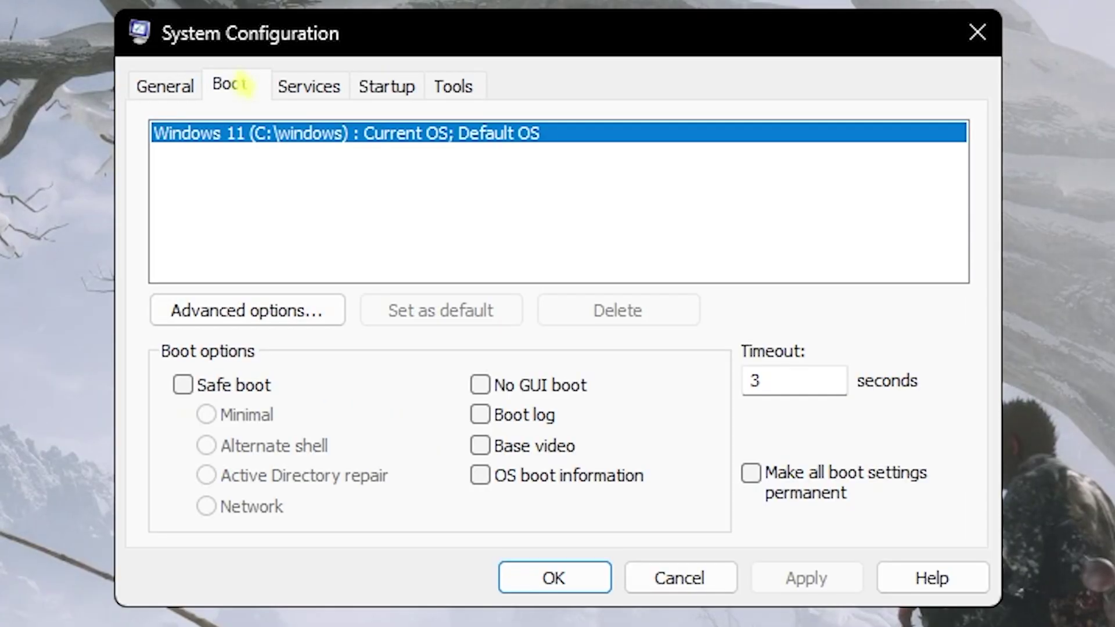
Set the advanced boot options to all 24 processors and apply the boot settings
{"action": "left_click", "coordinate": [293, 312]}
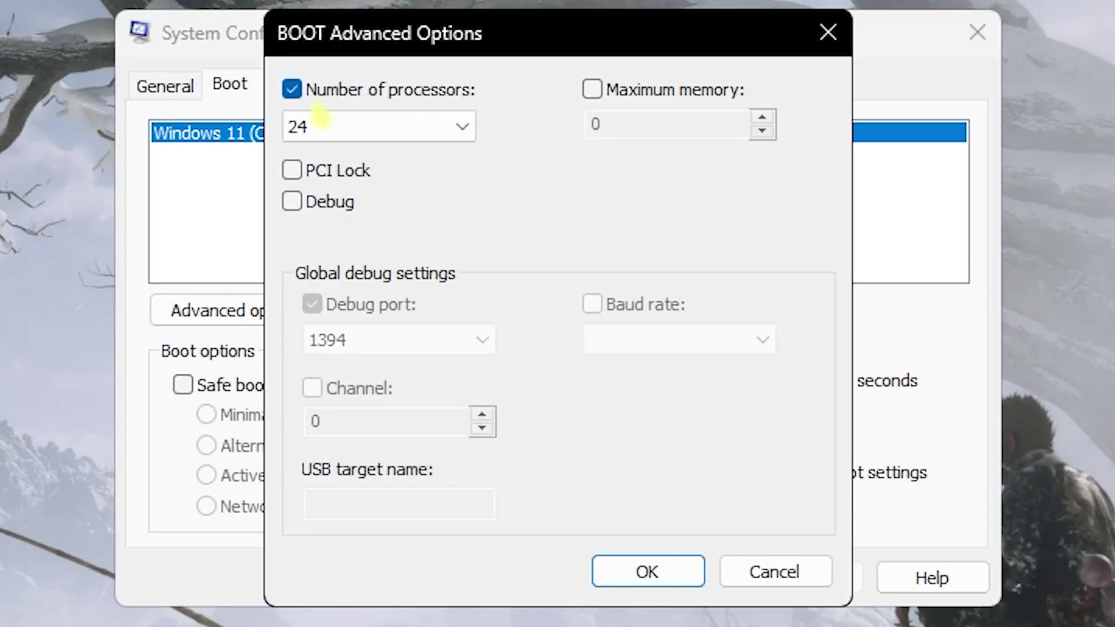
{"action": "left_click", "coordinate": [407, 129]}
{"action": "left_click", "coordinate": [342, 612]}
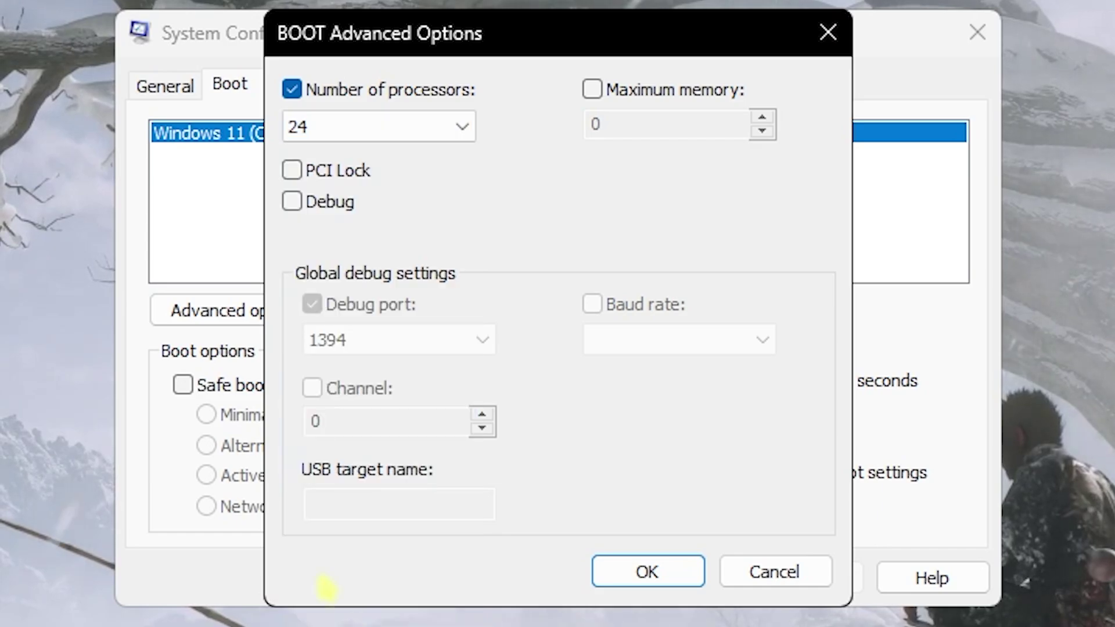
{"action": "left_click", "coordinate": [627, 571]}
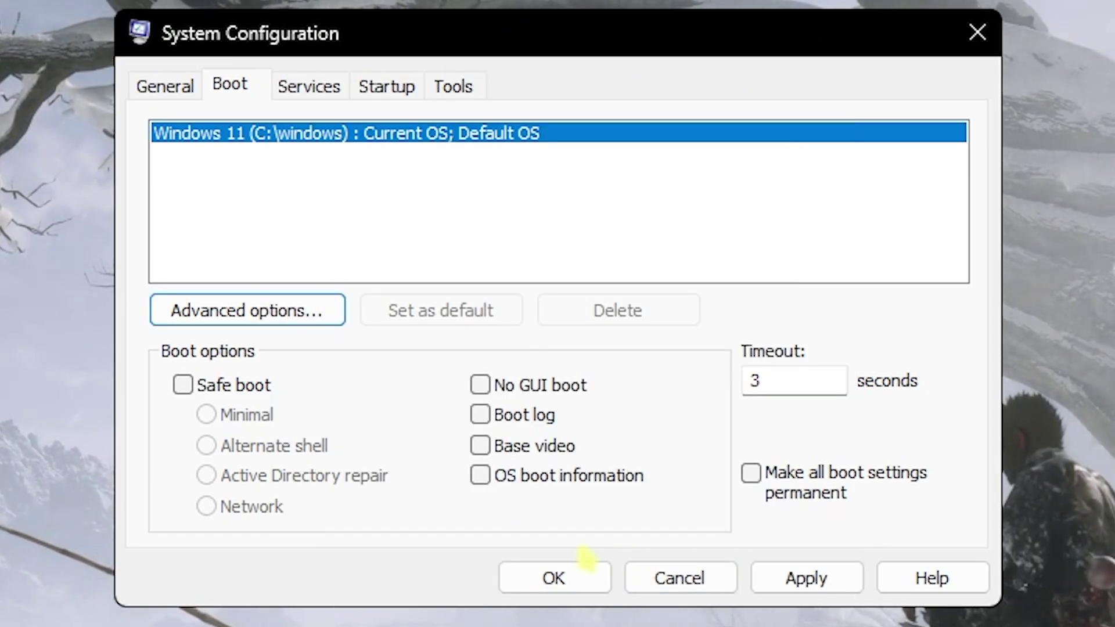
{"action": "left_click", "coordinate": [805, 581]}
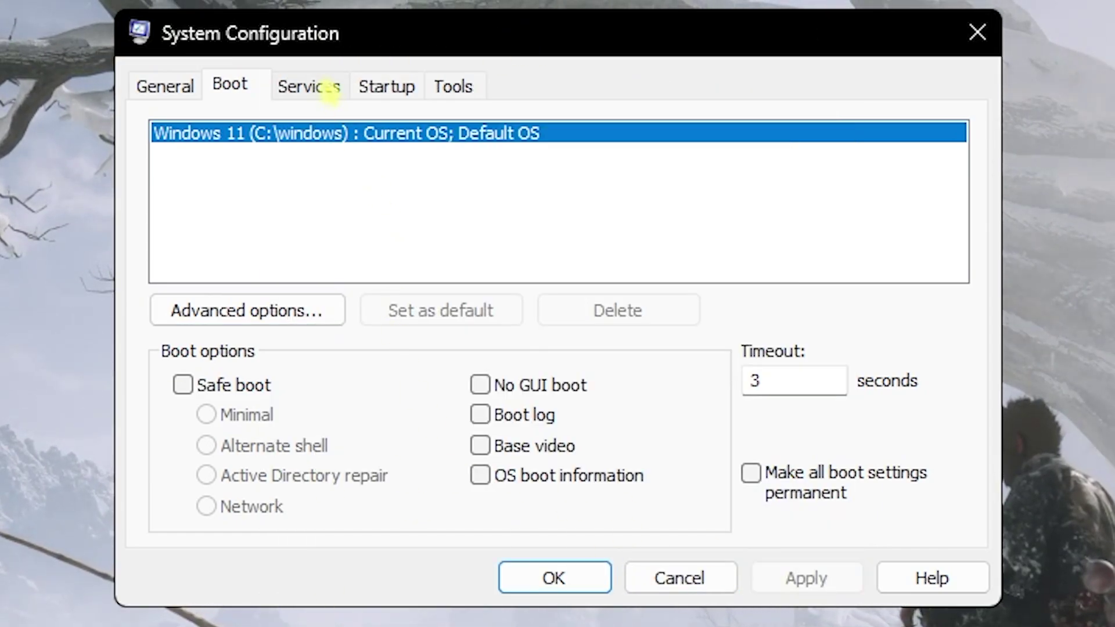
{"action": "left_click", "coordinate": [325, 90]}
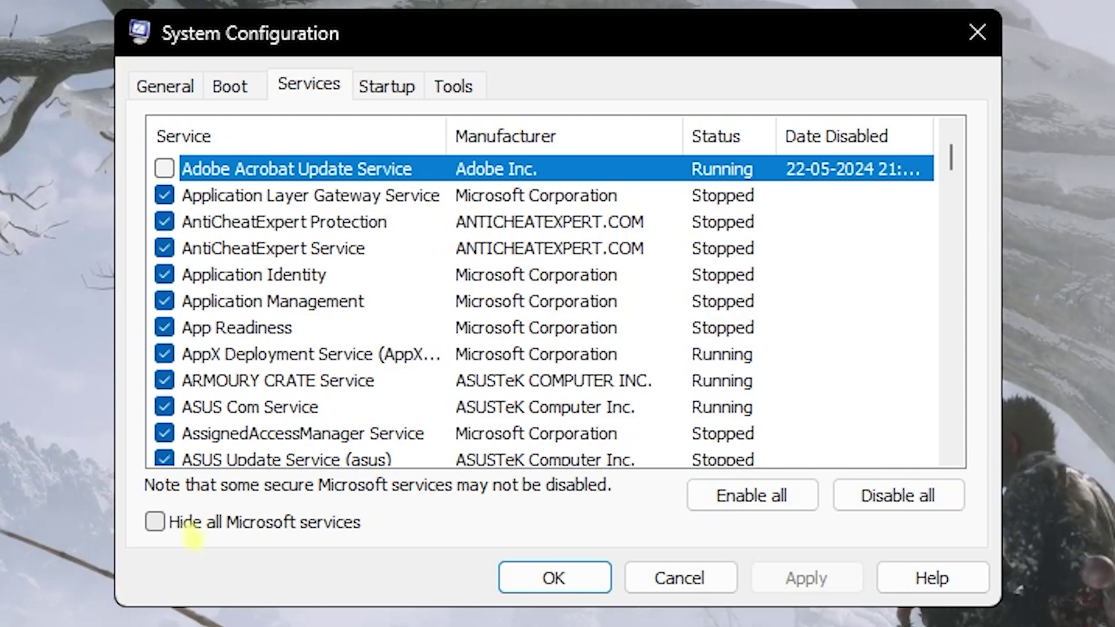
Tick Hide all Microsoft services and scroll through the remaining third-party services
{"action": "left_click", "coordinate": [191, 525]}
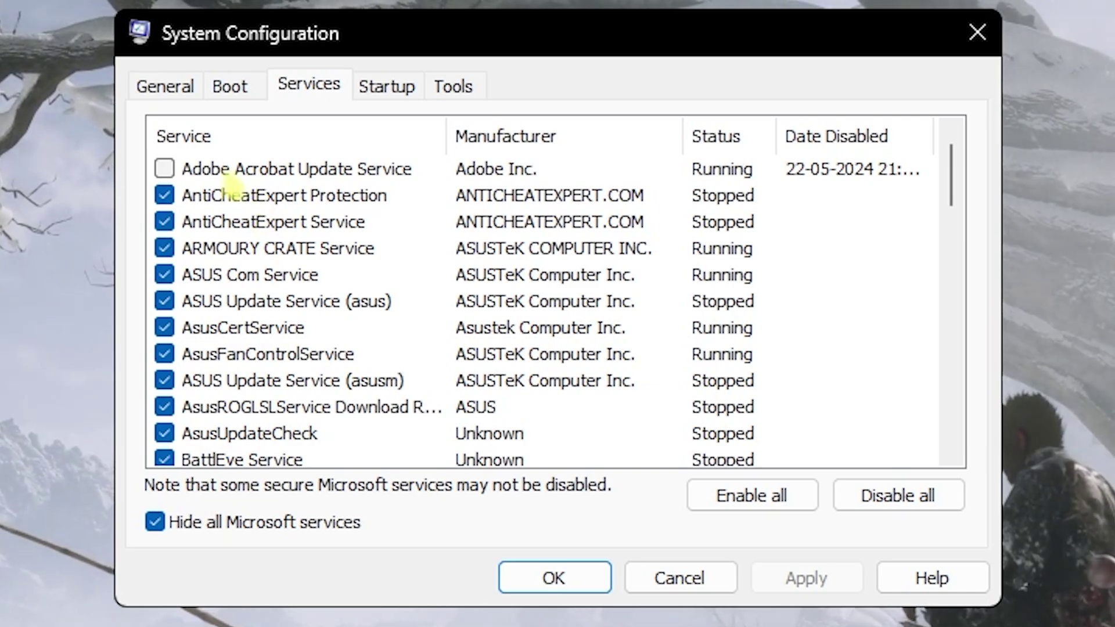
{"action": "scroll", "coordinate": [231, 187], "scroll_direction": "down", "scroll_amount": 3}
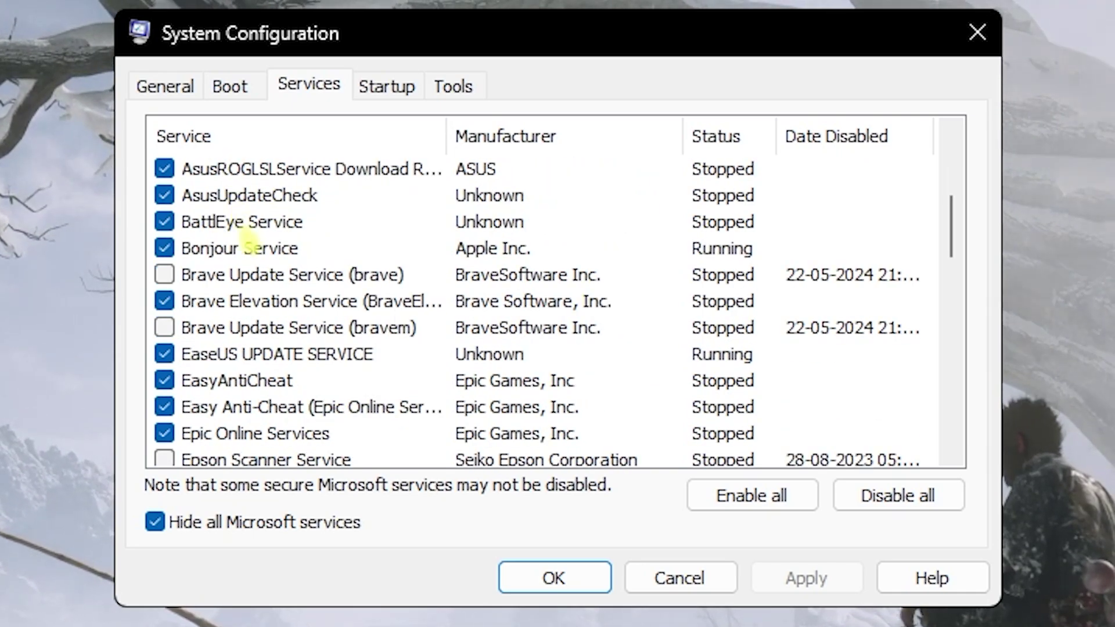
{"action": "scroll", "coordinate": [247, 244], "scroll_direction": "down", "scroll_amount": 1}
{"action": "scroll", "coordinate": [255, 250], "scroll_direction": "down", "scroll_amount": 1}
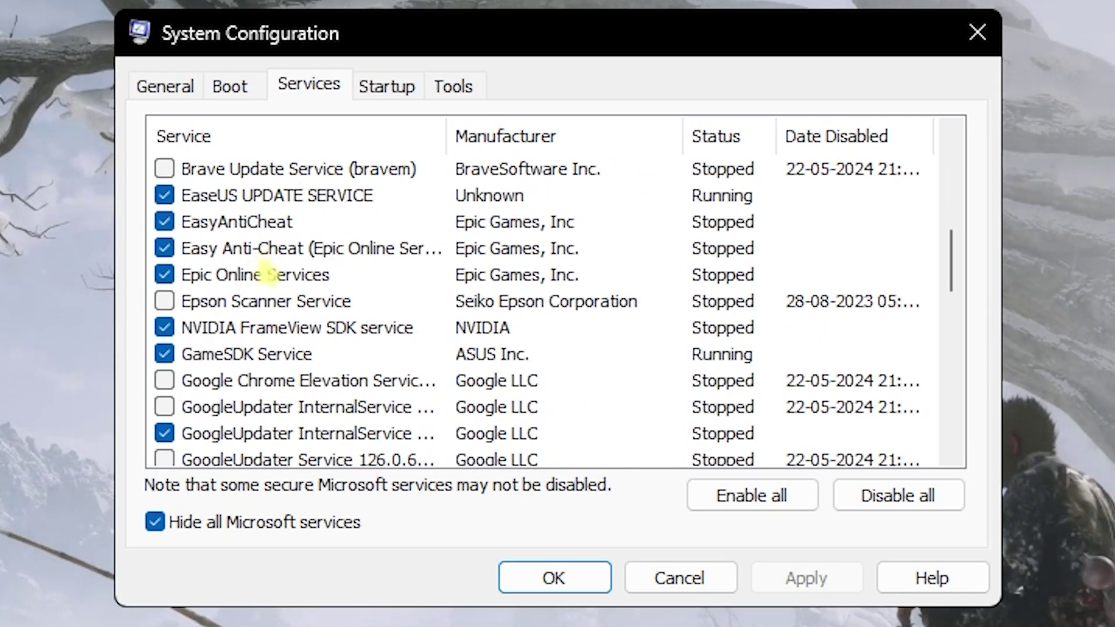
{"action": "scroll", "coordinate": [279, 329], "scroll_direction": "down", "scroll_amount": 4}
{"action": "scroll", "coordinate": [286, 341], "scroll_direction": "down", "scroll_amount": 3}
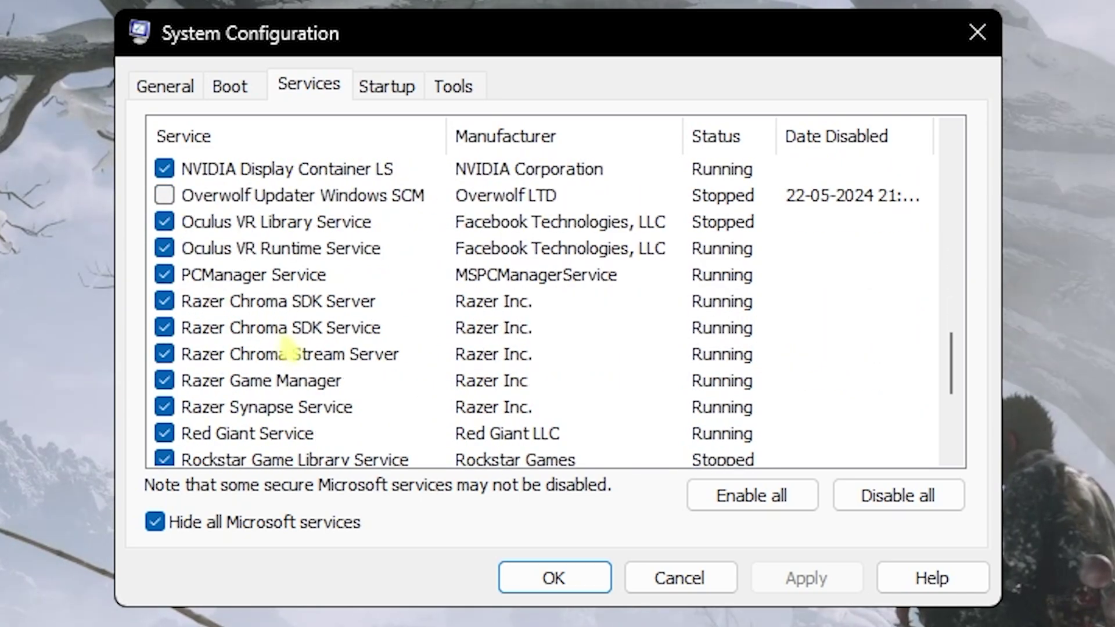
{"action": "scroll", "coordinate": [286, 348], "scroll_direction": "down", "scroll_amount": 2}
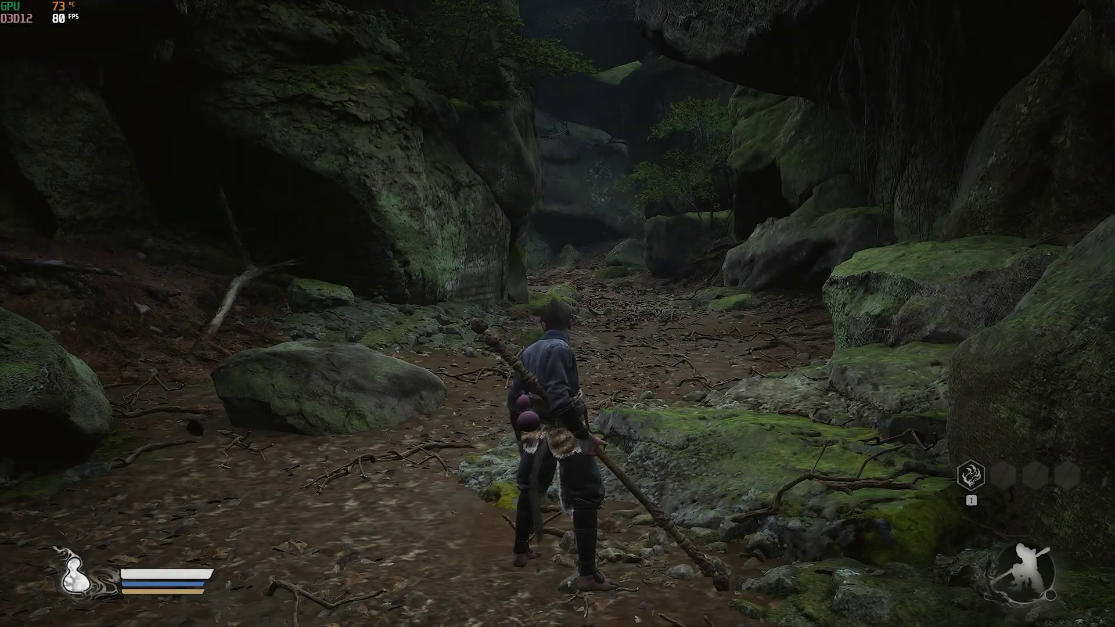
Go from the pause menu to the game's Display settings page
{"action": "key", "text": "Escape"}
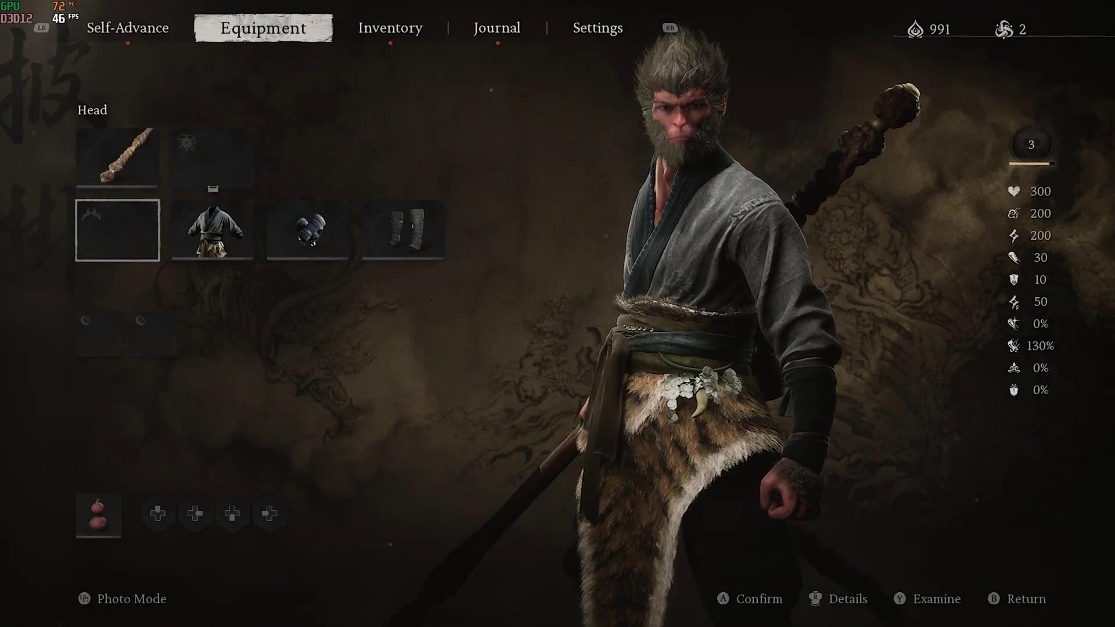
{"action": "key", "text": "e"}
{"action": "key", "text": "e"}
{"action": "key", "text": "e"}
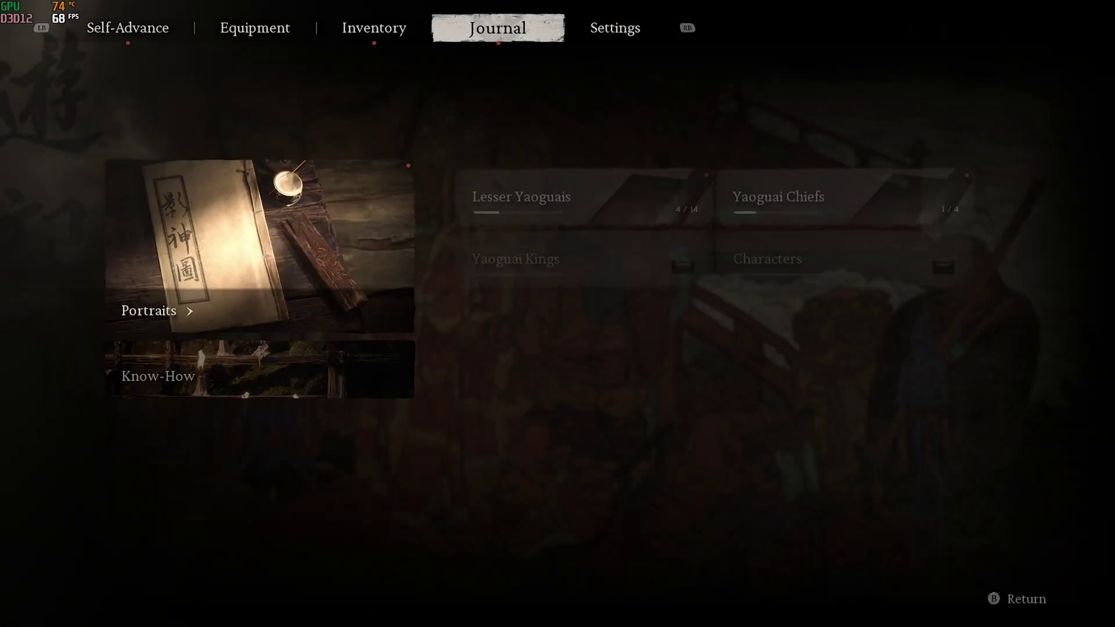
{"action": "key", "text": "Down"}
{"action": "key", "text": "Down"}
{"action": "key", "text": "Down"}
{"action": "key", "text": "Down"}
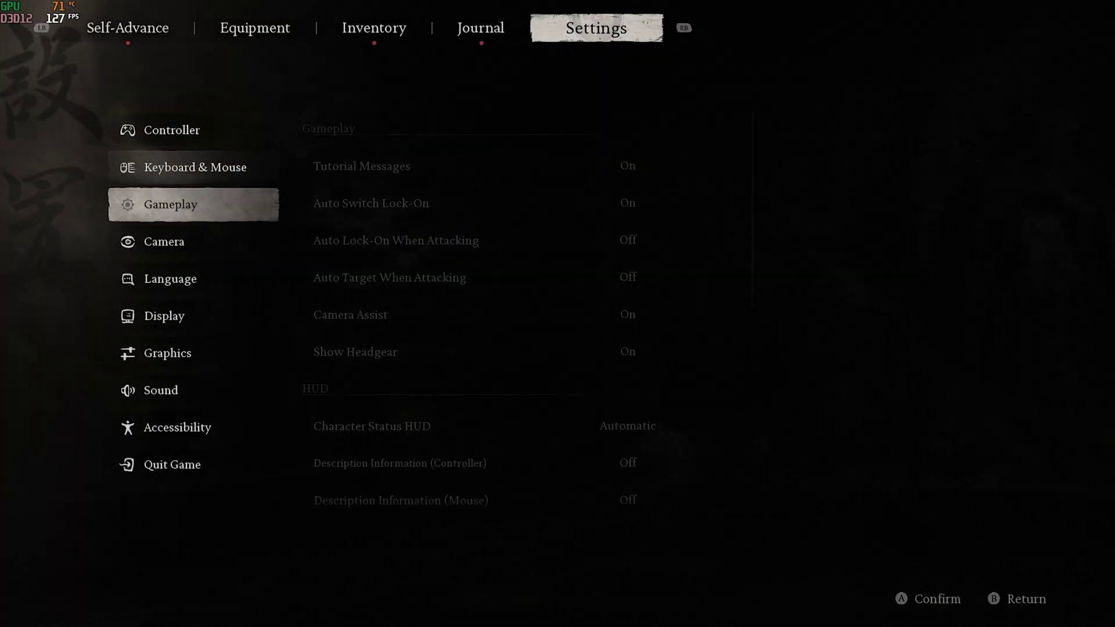
{"action": "key", "text": "Down"}
{"action": "key", "text": "Return"}
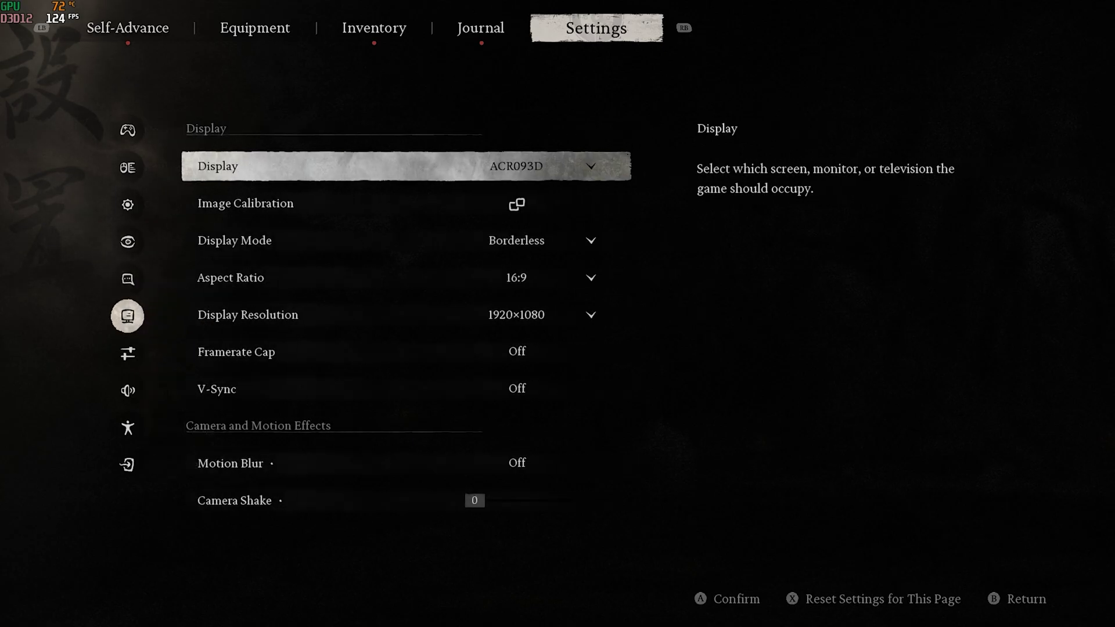
Keep Display Mode on Borderless and review Framerate Cap, Motion Blur and Camera Shake
{"action": "key", "text": "Down"}
{"action": "key", "text": "Down"}
{"action": "key", "text": "Return"}
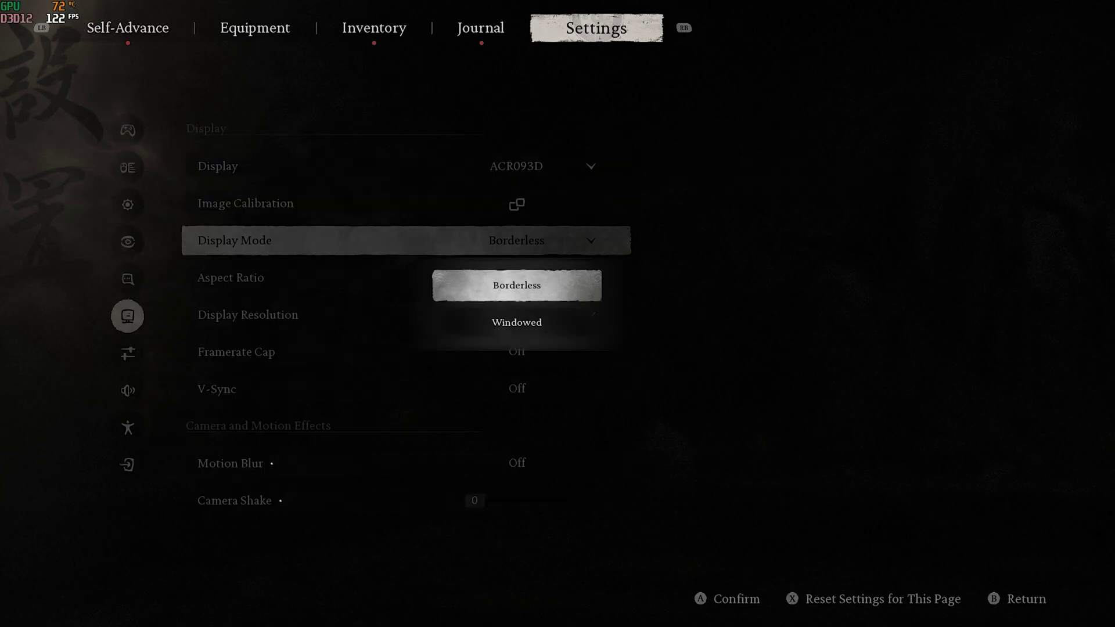
{"action": "key", "text": "Return"}
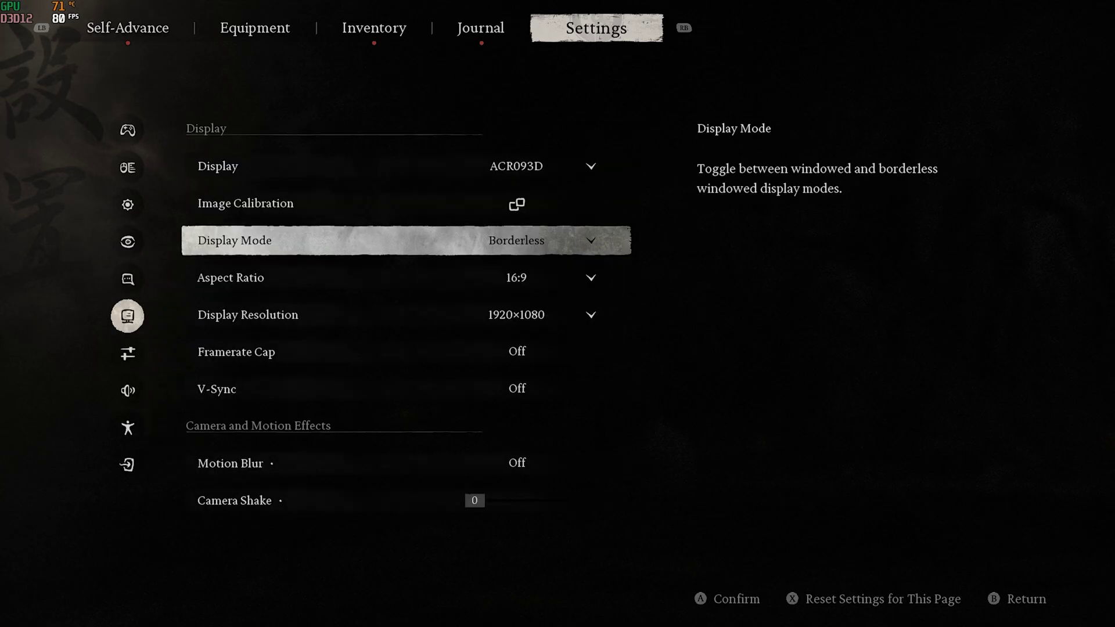
{"action": "key", "text": "Down"}
{"action": "key", "text": "Down"}
{"action": "key", "text": "Down"}
{"action": "key", "text": "Down"}
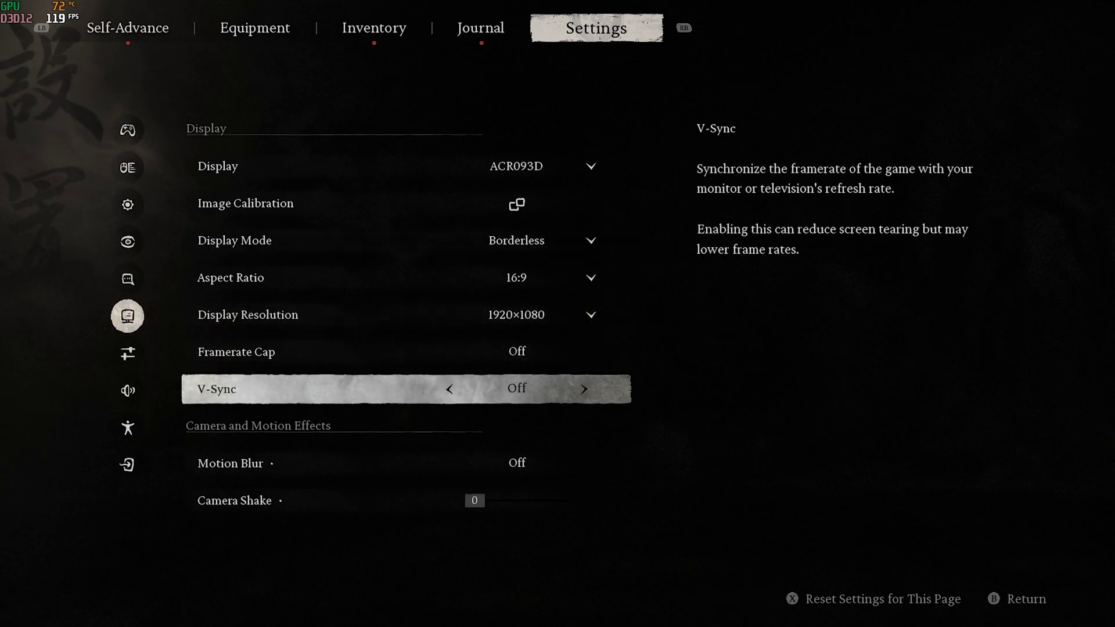
{"action": "key", "text": "Down"}
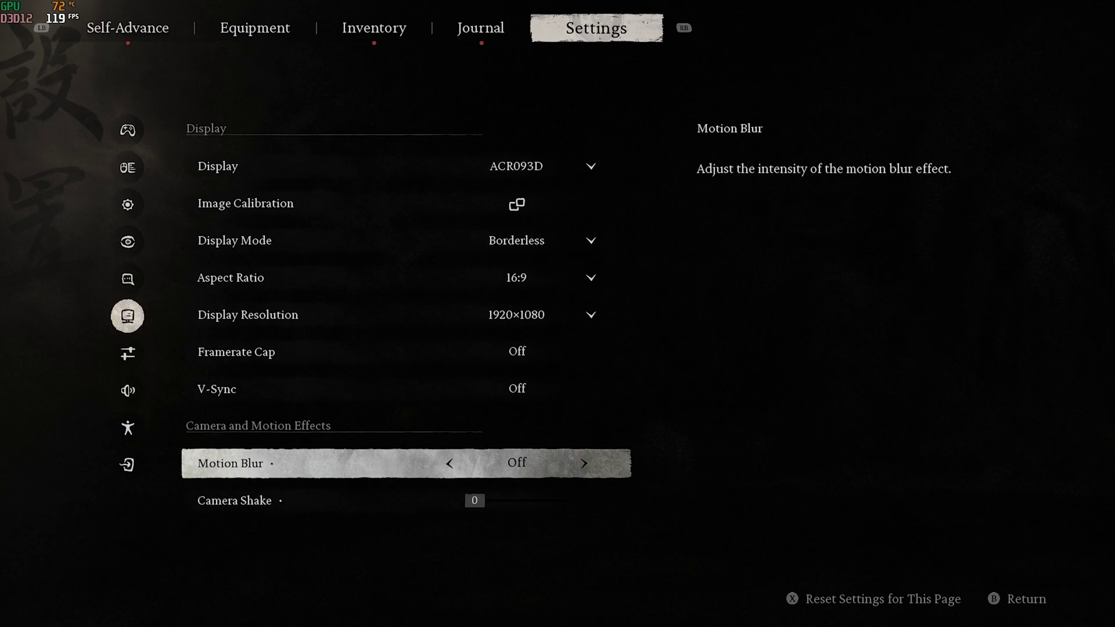
{"action": "key", "text": "Down"}
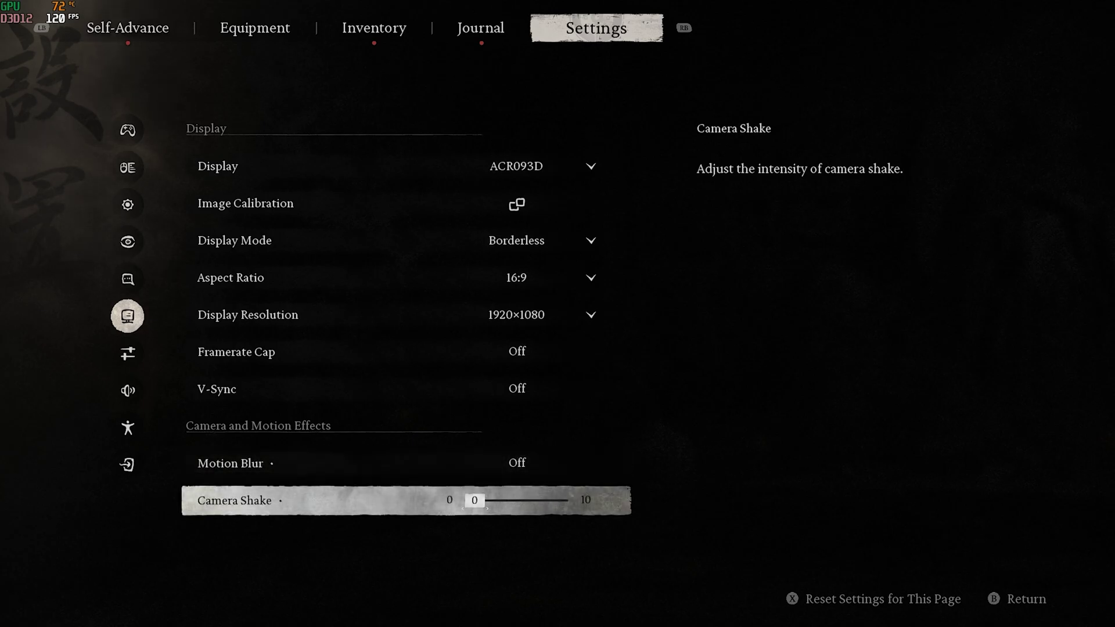
{"action": "key", "text": "Left"}
{"action": "key", "text": "Down"}
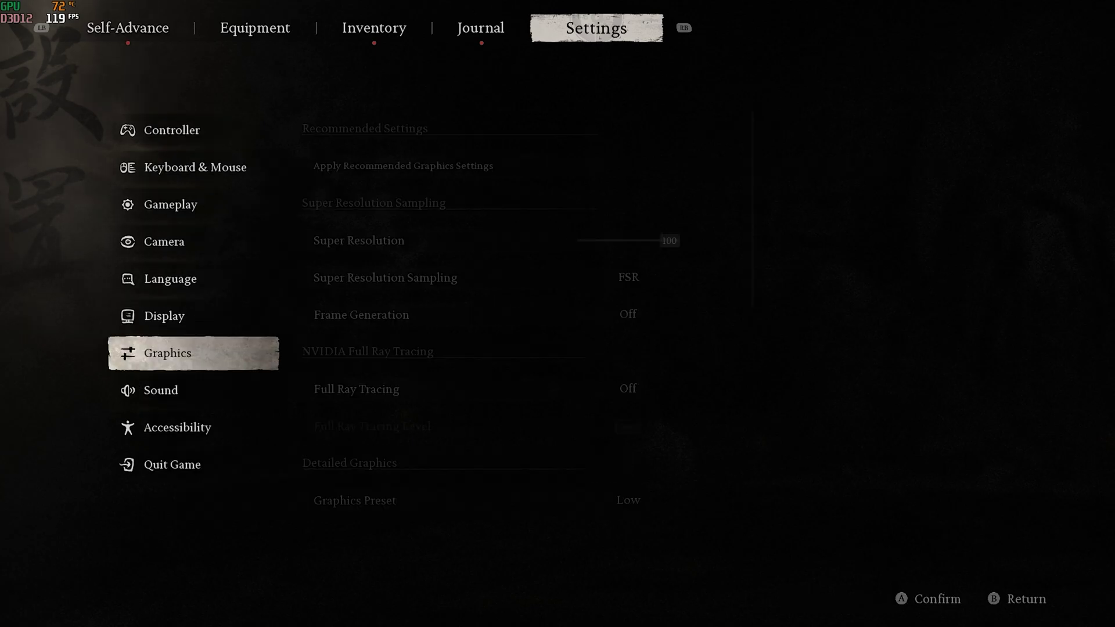
Turn Frame Generation on with FSR sampling, then apply and confirm the graphics changes
{"action": "key", "text": "Right"}
{"action": "key", "text": "Down"}
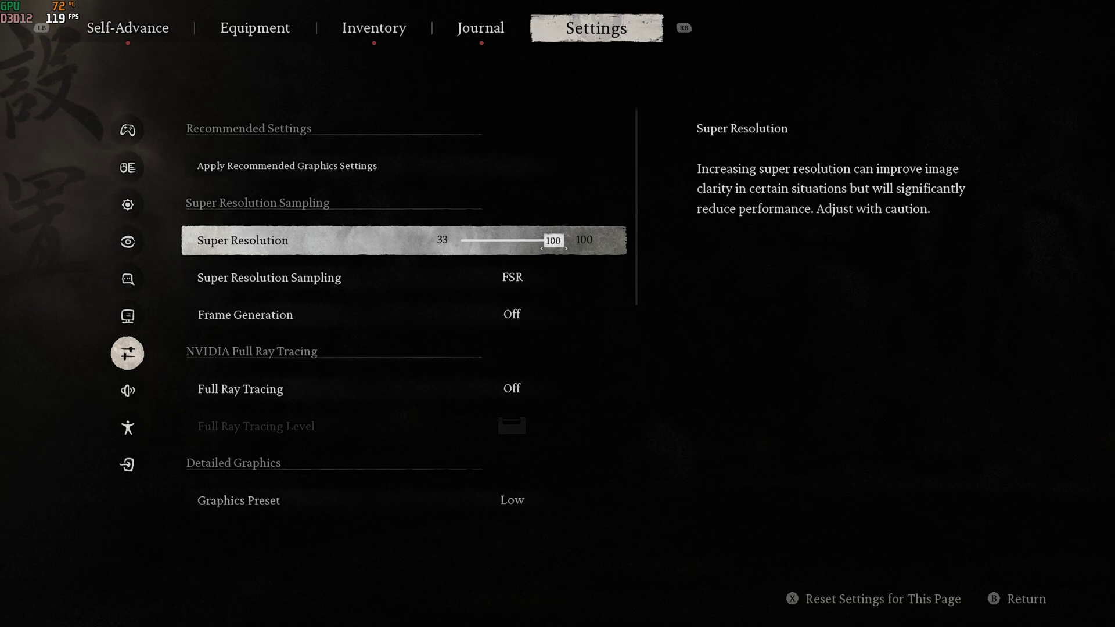
{"action": "key", "text": "Down"}
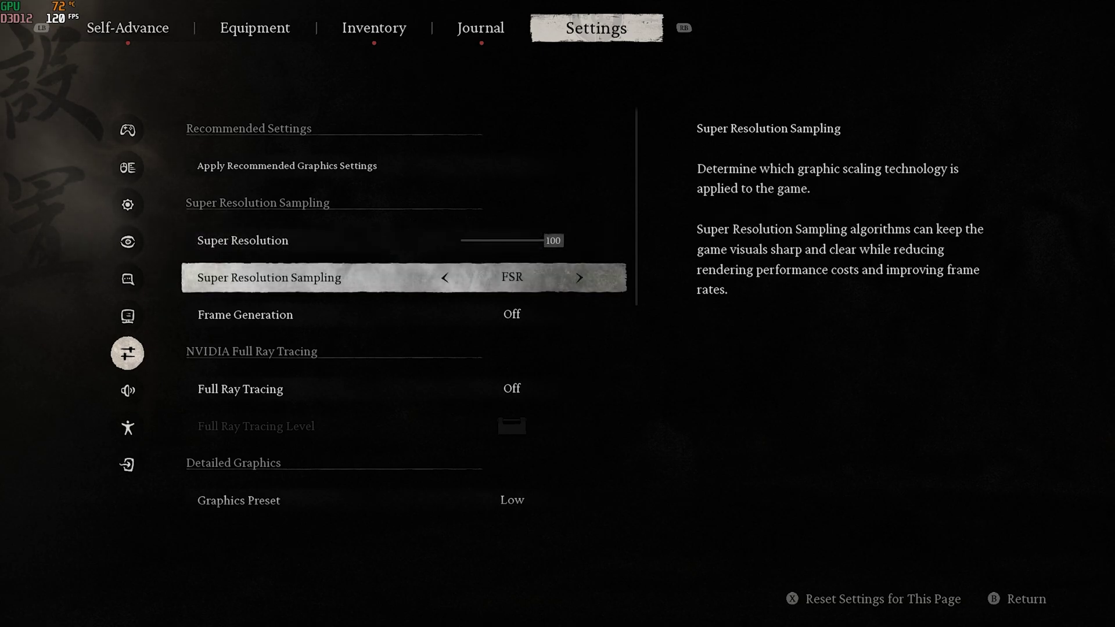
{"action": "key", "text": "Down"}
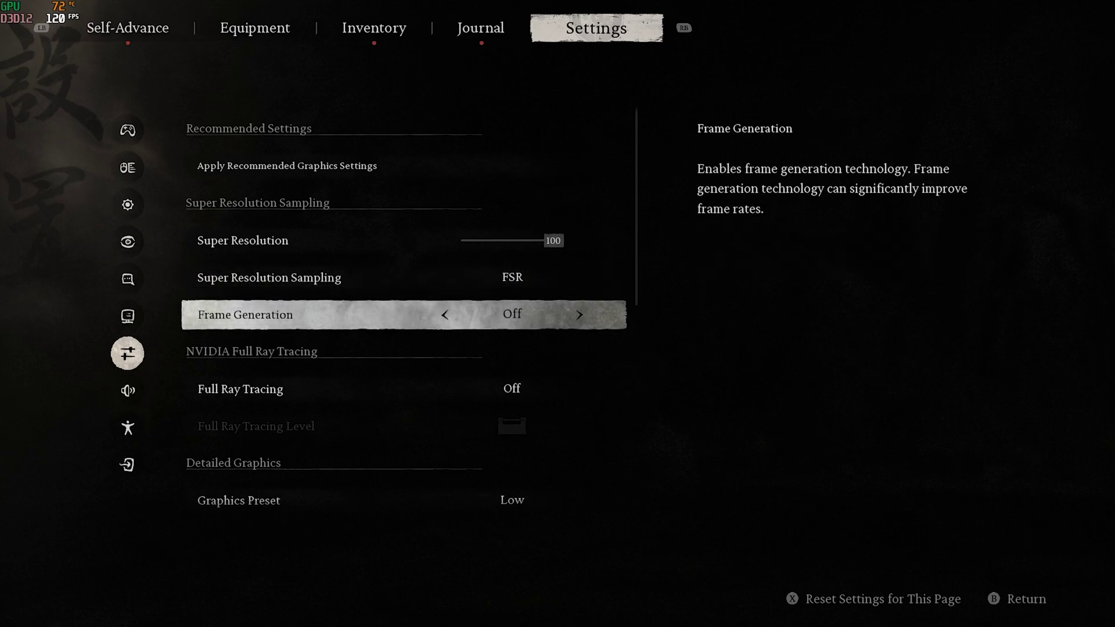
{"action": "key", "text": "Right"}
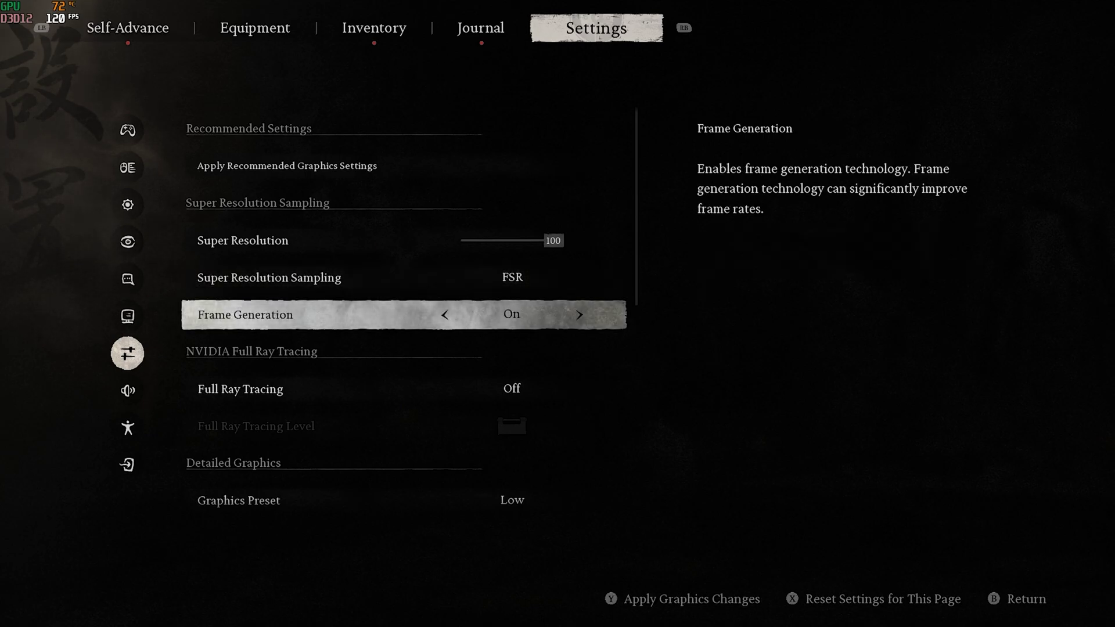
{"action": "key", "text": "Down"}
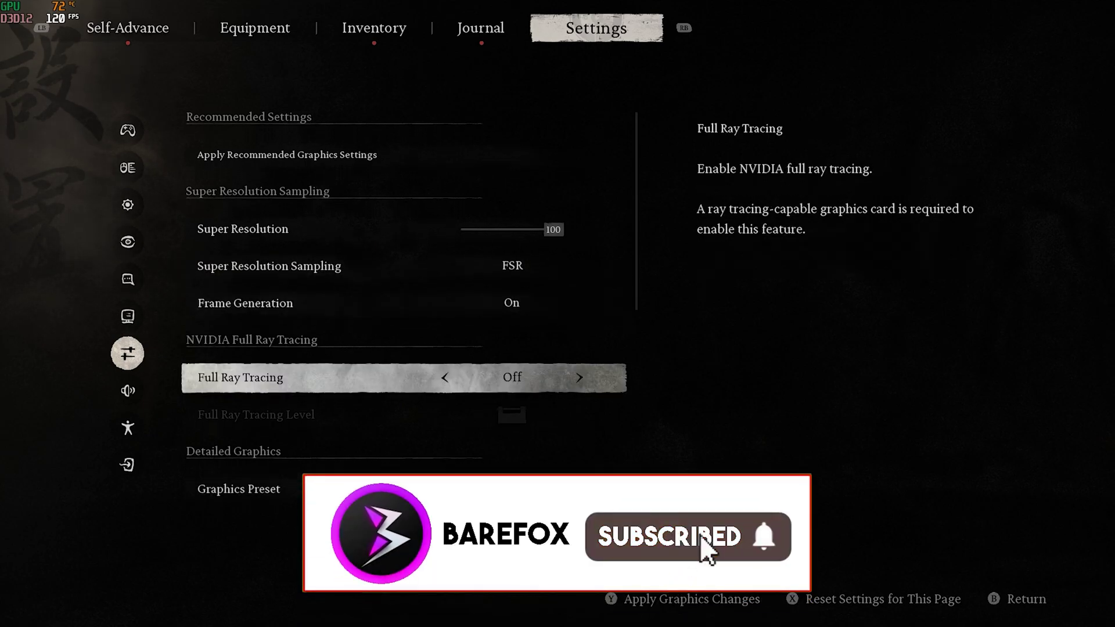
{"action": "key", "text": "Down"}
{"action": "key", "text": "Down"}
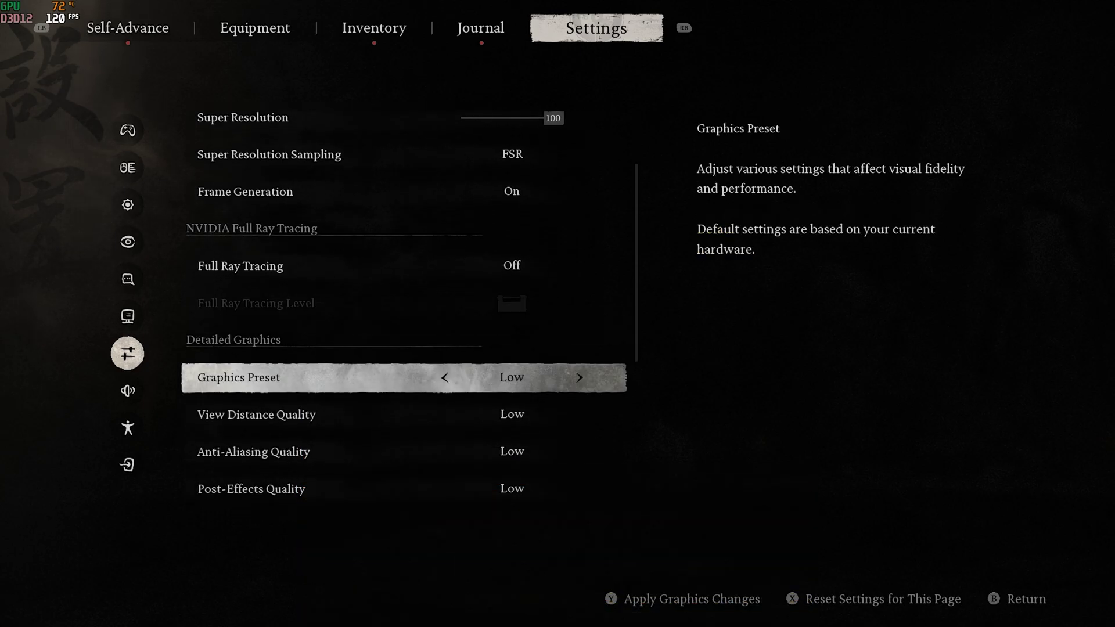
{"action": "key", "text": "y"}
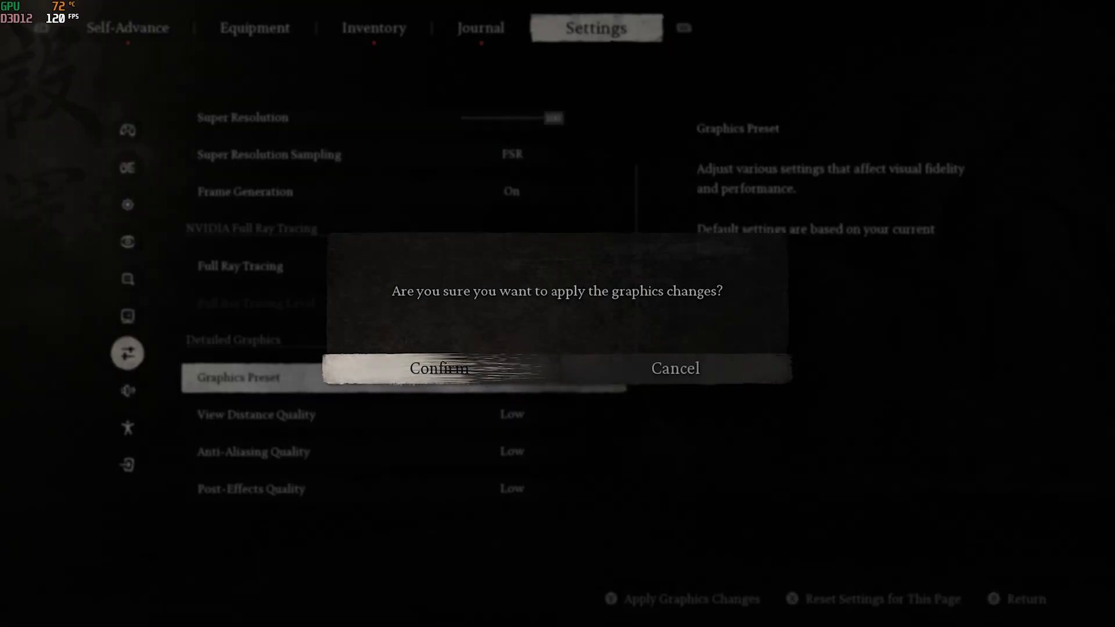
{"action": "key", "text": "Return"}
{"action": "key", "text": "Escape"}
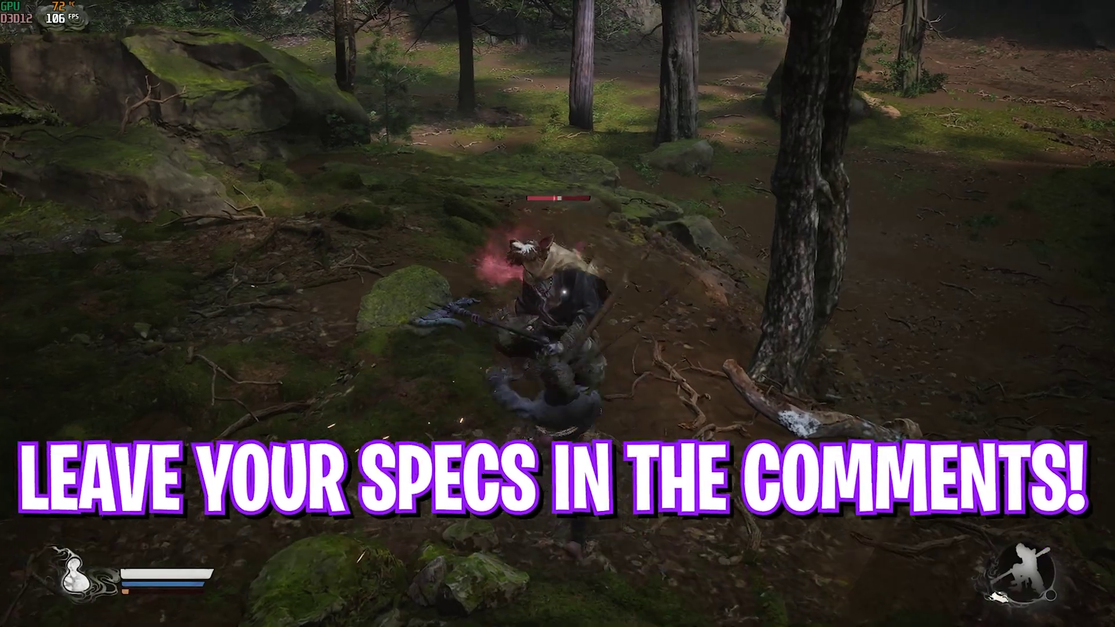
{"action": "key", "text": "w"}
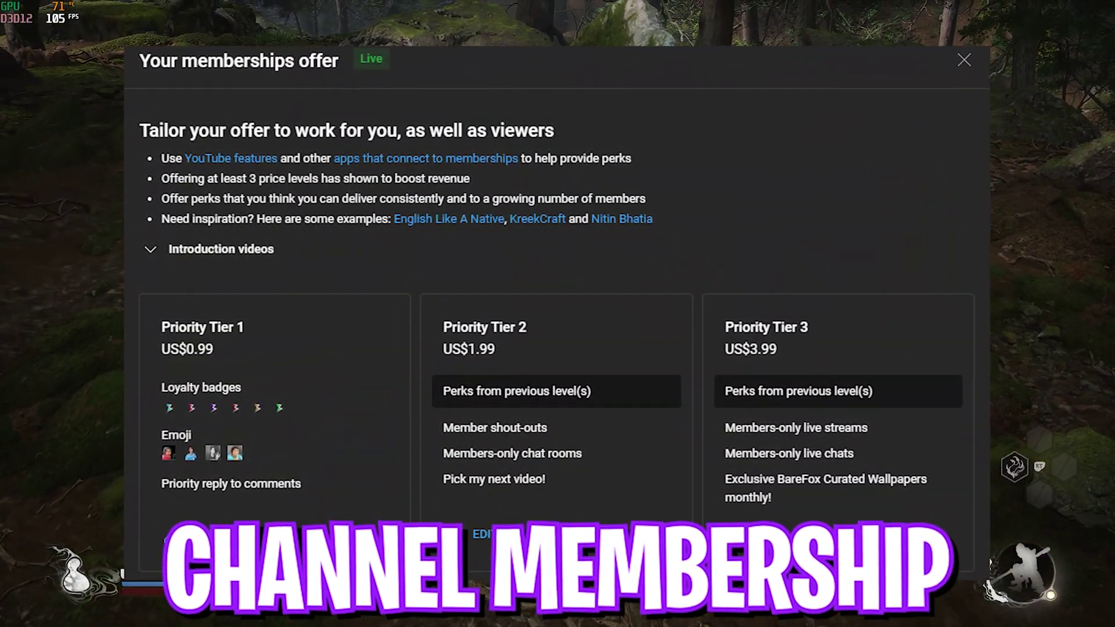
{"action": "key", "text": "w"}
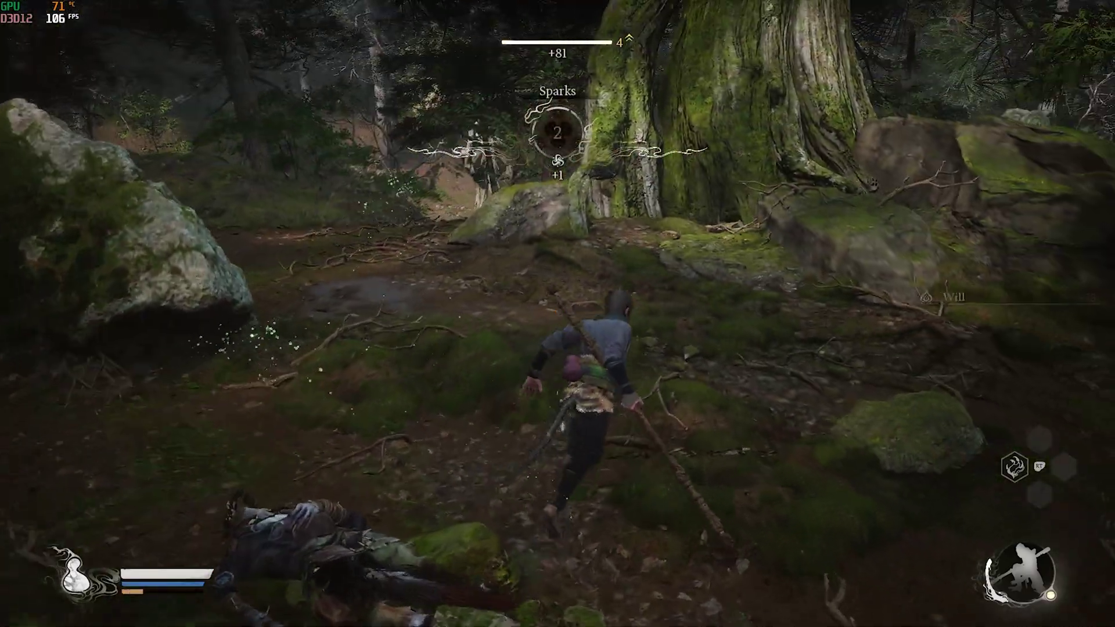